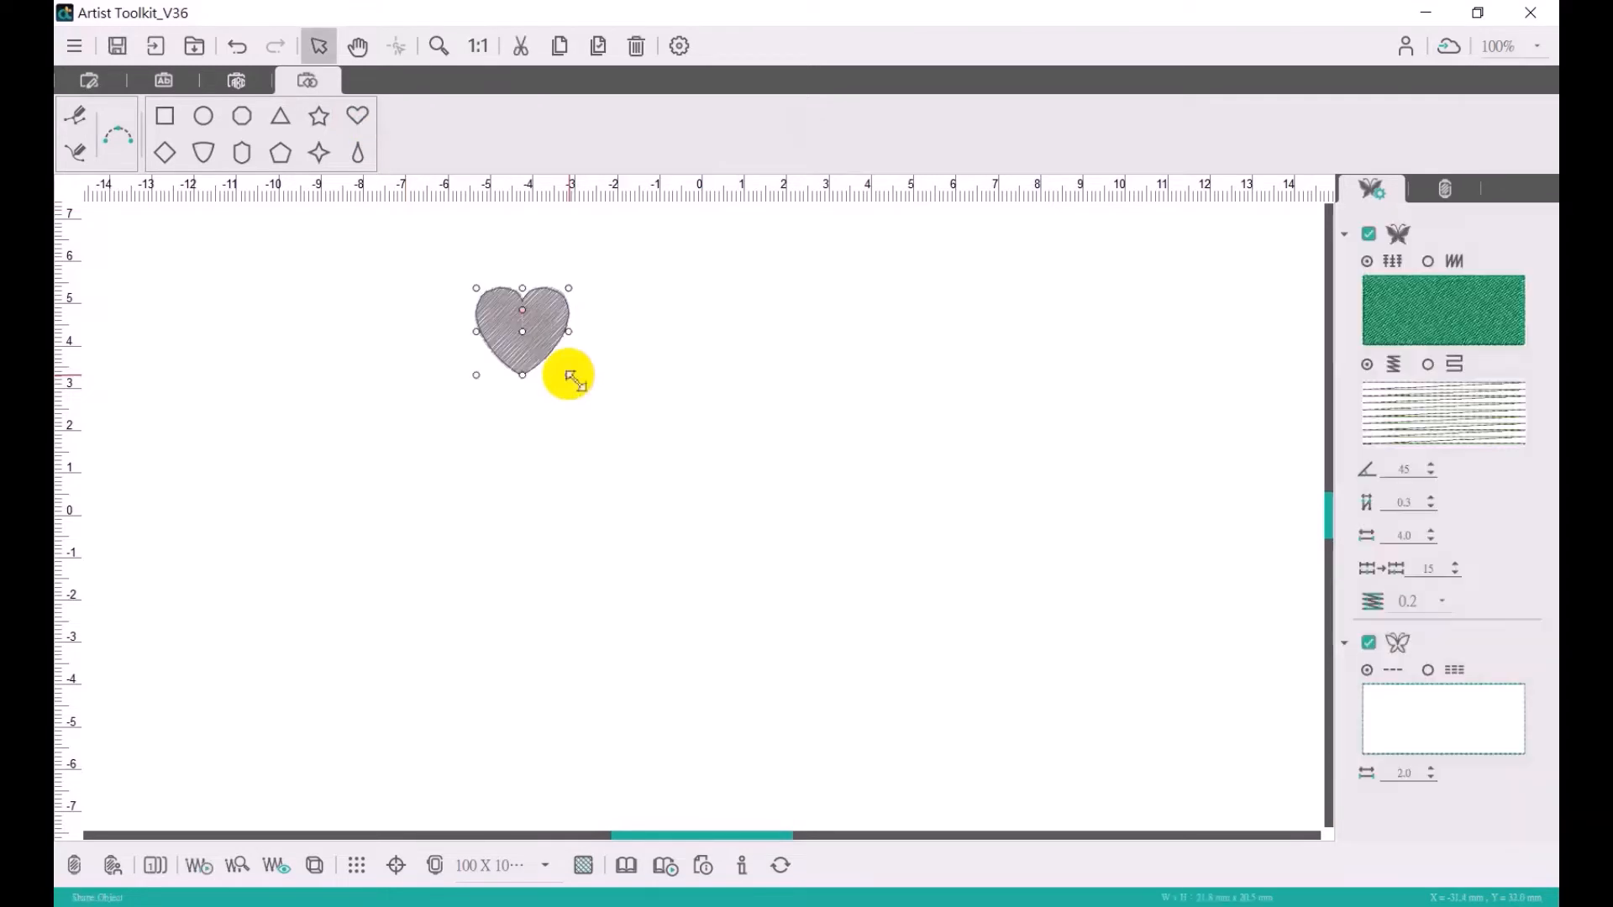
# - Rotate the selected heart by 315 degrees to form the clover's upper-left leaf
pyautogui.click(89, 82)
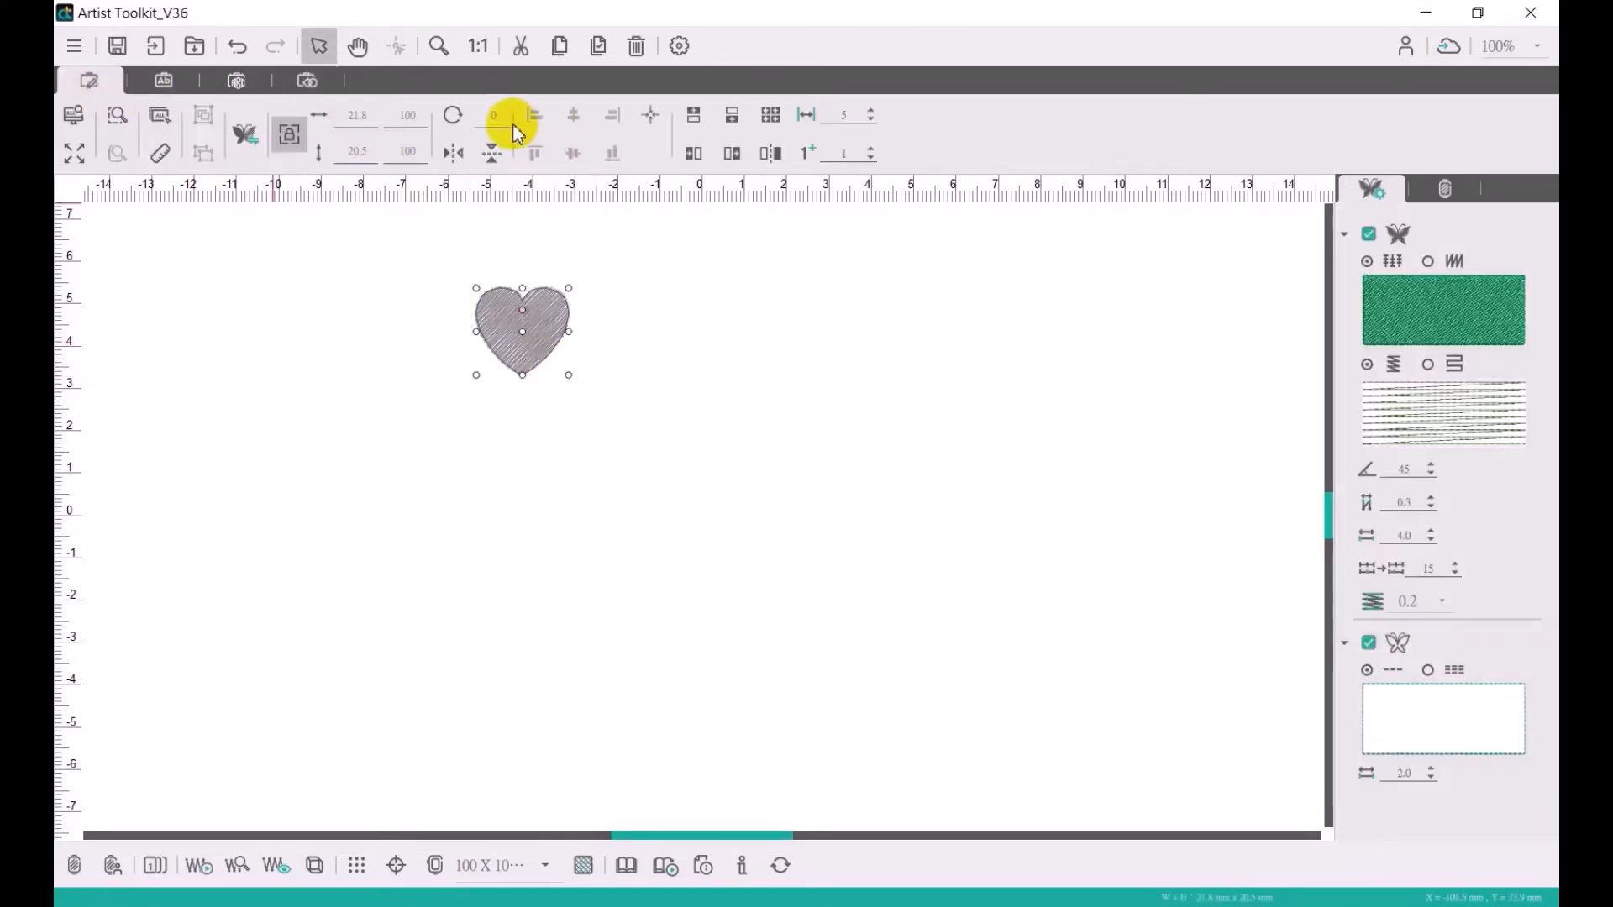
pyautogui.moveTo(503, 118); pyautogui.dragTo(472, 118)
pyautogui.write('315')
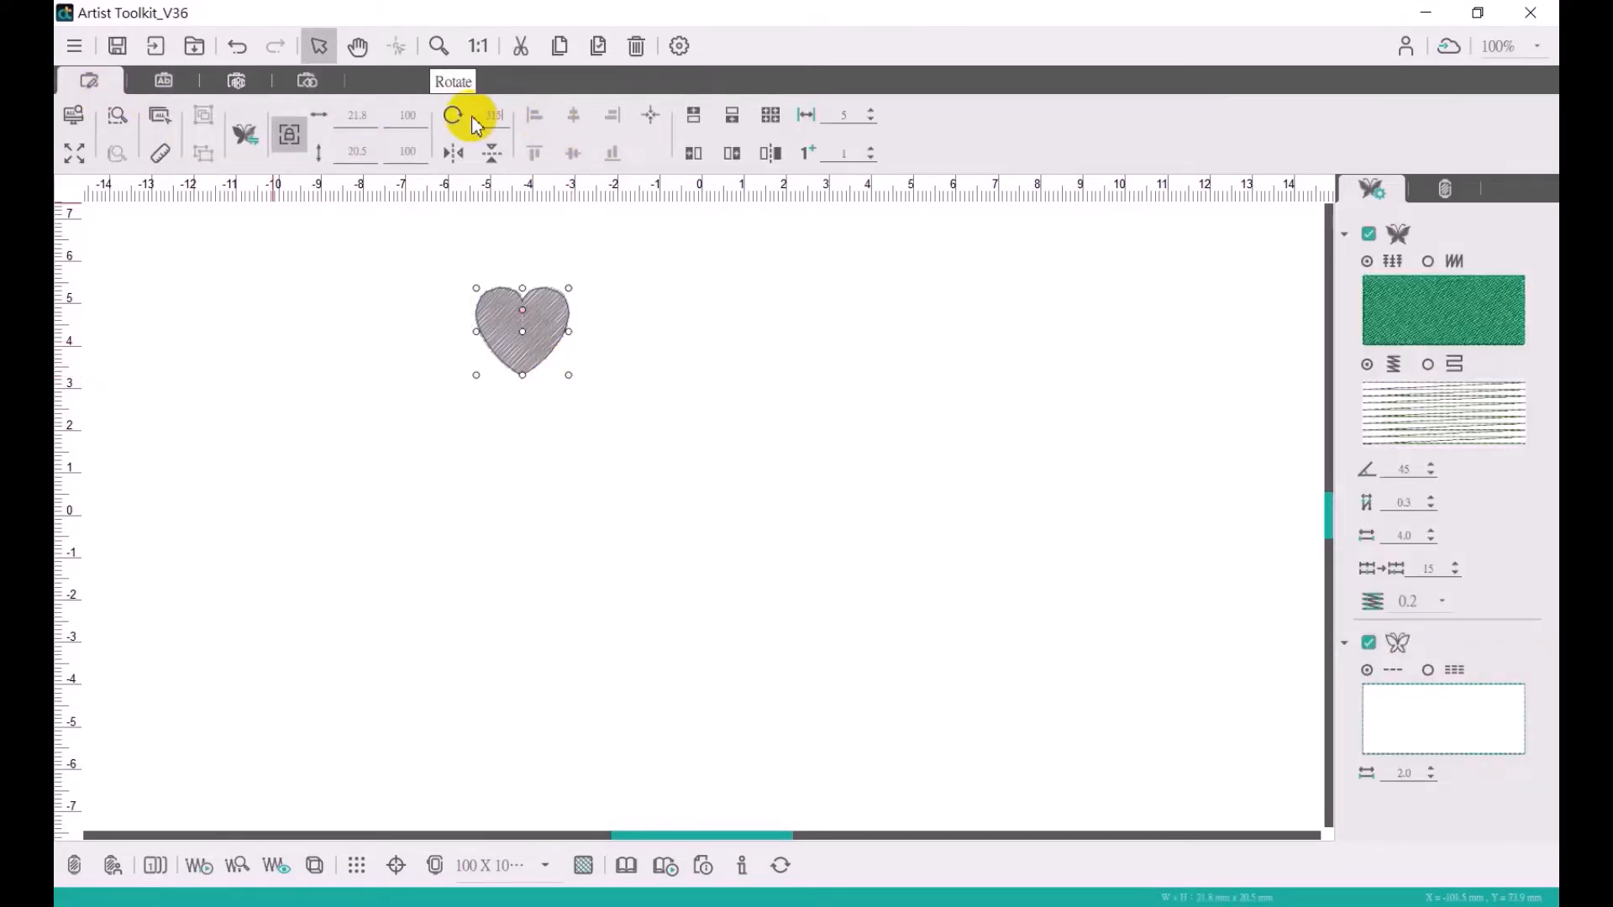
pyautogui.press('Return')
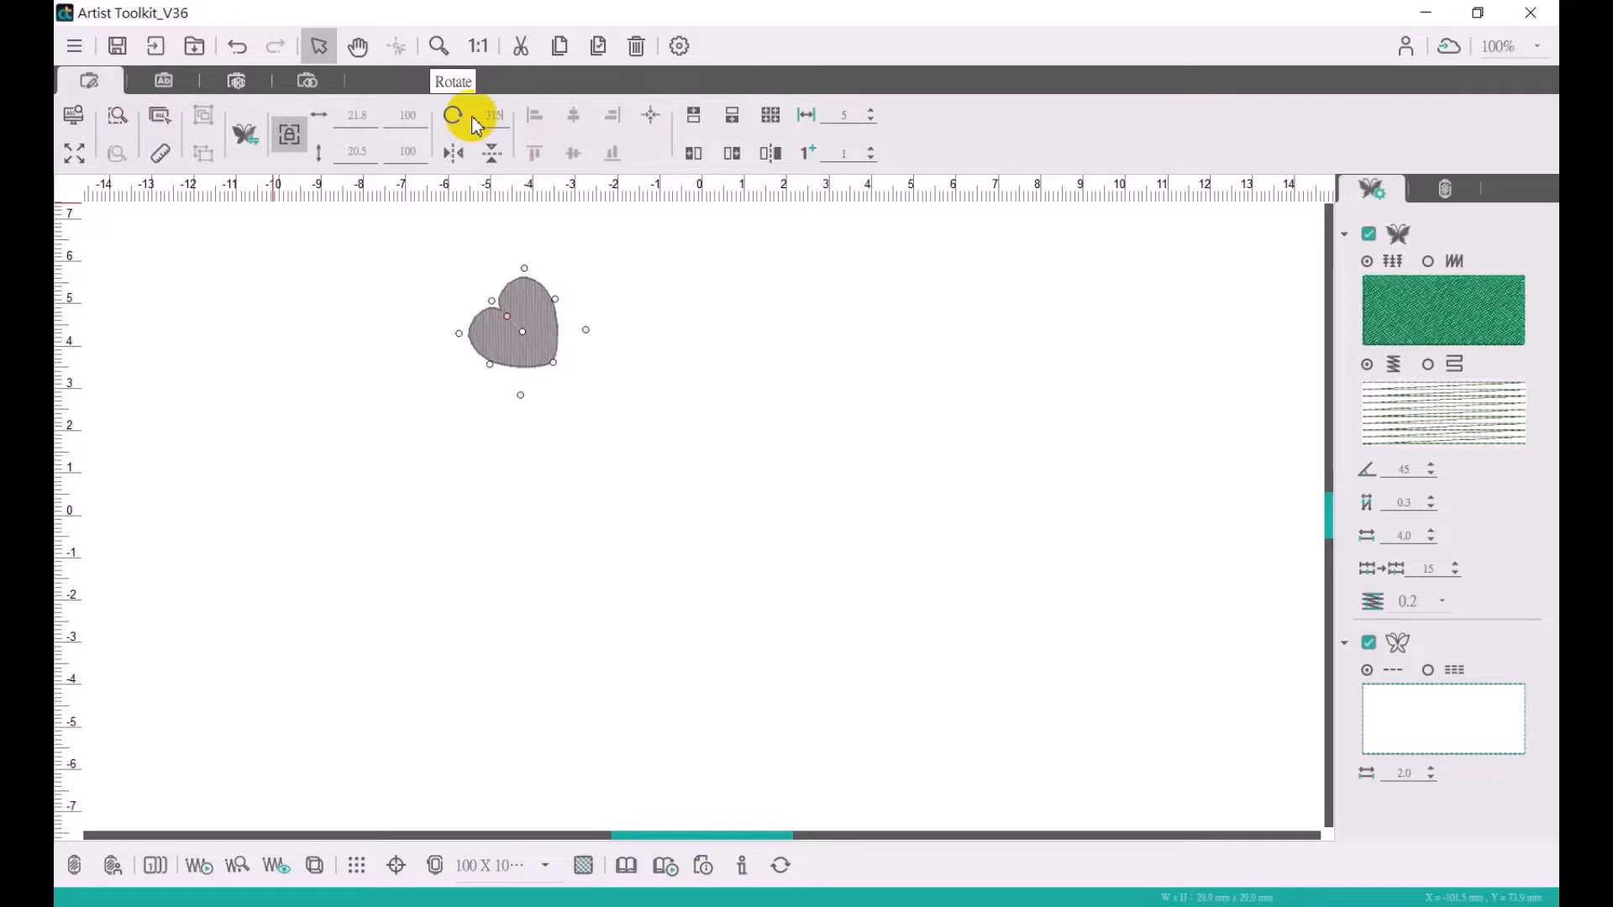
# - Duplicate the heart as the clover's upper-right and lower-right leaves, flipping the first copy horizontally and the second vertically
pyautogui.hotkey('ctrl', 'v')
pyautogui.moveTo(542, 344); pyautogui.dragTo(616, 422)
pyautogui.click(454, 159)
pyautogui.hotkey('ctrl', 'v')
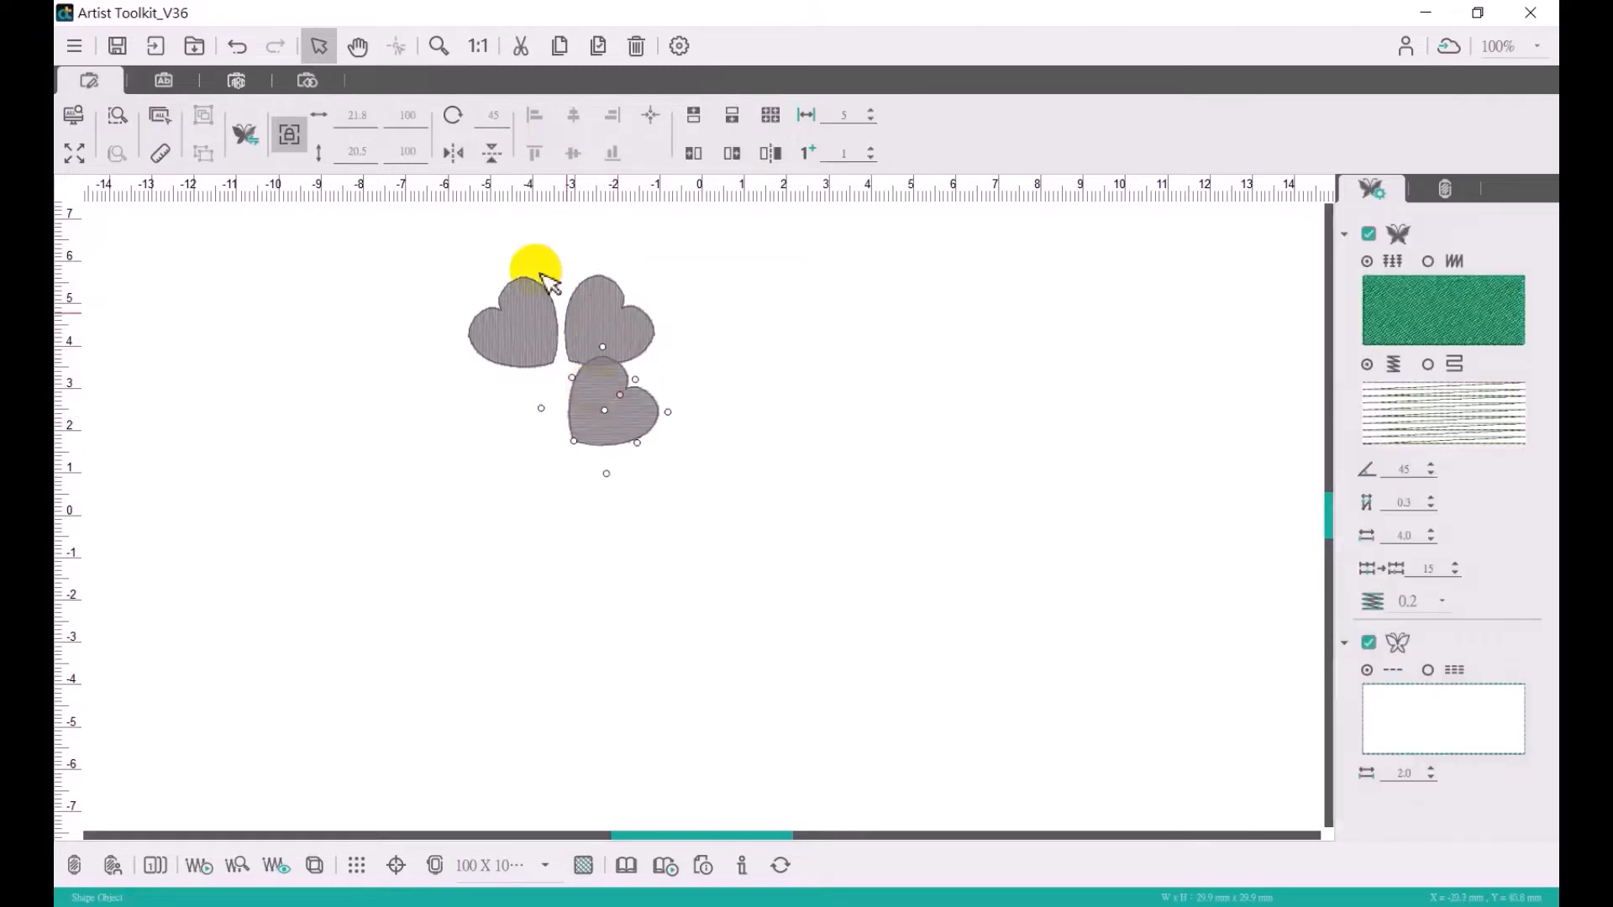
pyautogui.click(492, 152)
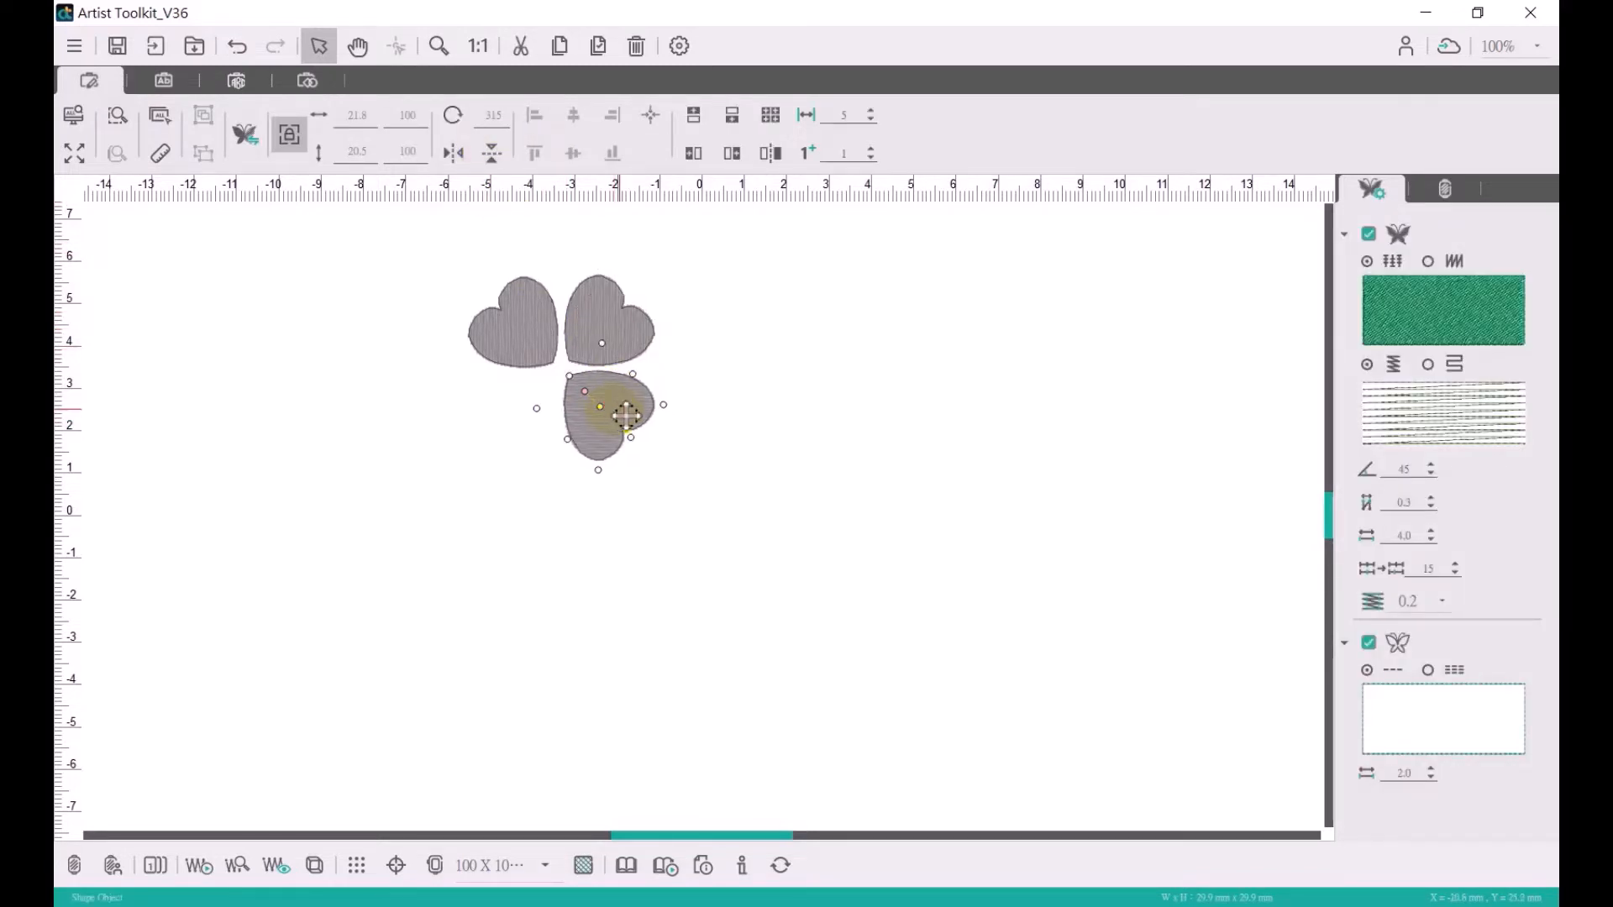
# - Duplicate the lower-right heart, place the copy as the lower-left leaf and flip it horizontally to complete the clover
pyautogui.hotkey('ctrl', 'v')
pyautogui.moveTo(621, 414); pyautogui.dragTo(540, 431)
pyautogui.click(454, 154)
pyautogui.click(485, 451)
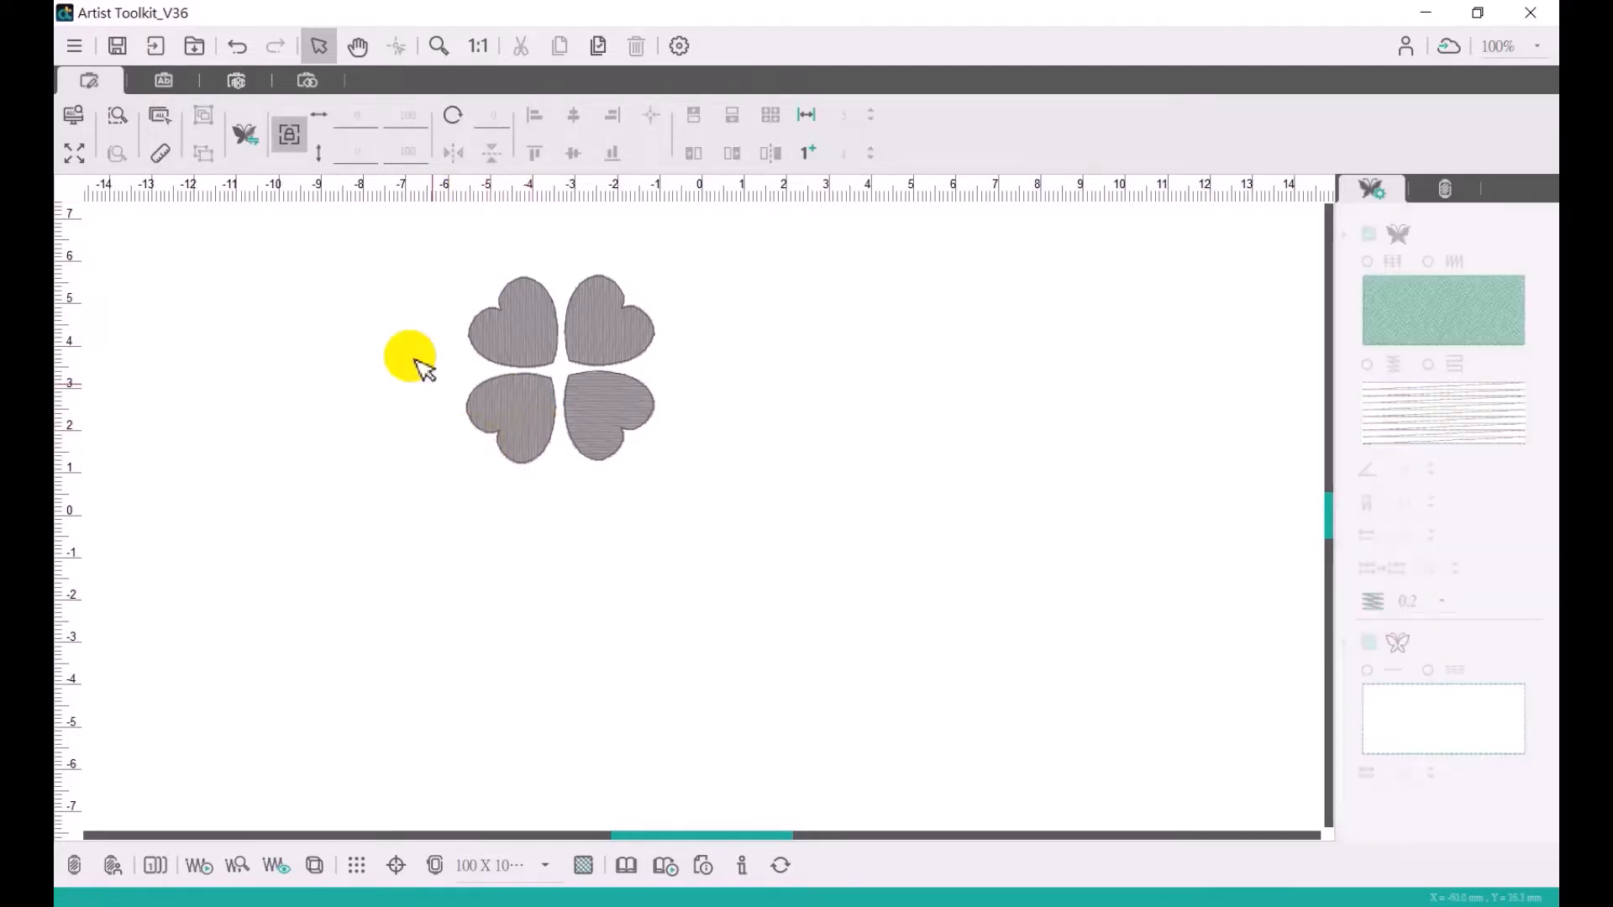
# - Draw an open curved stem about 22 mm wide and 21 mm high, running down and right from below the clover's centre
pyautogui.click(308, 80)
pyautogui.click(75, 152)
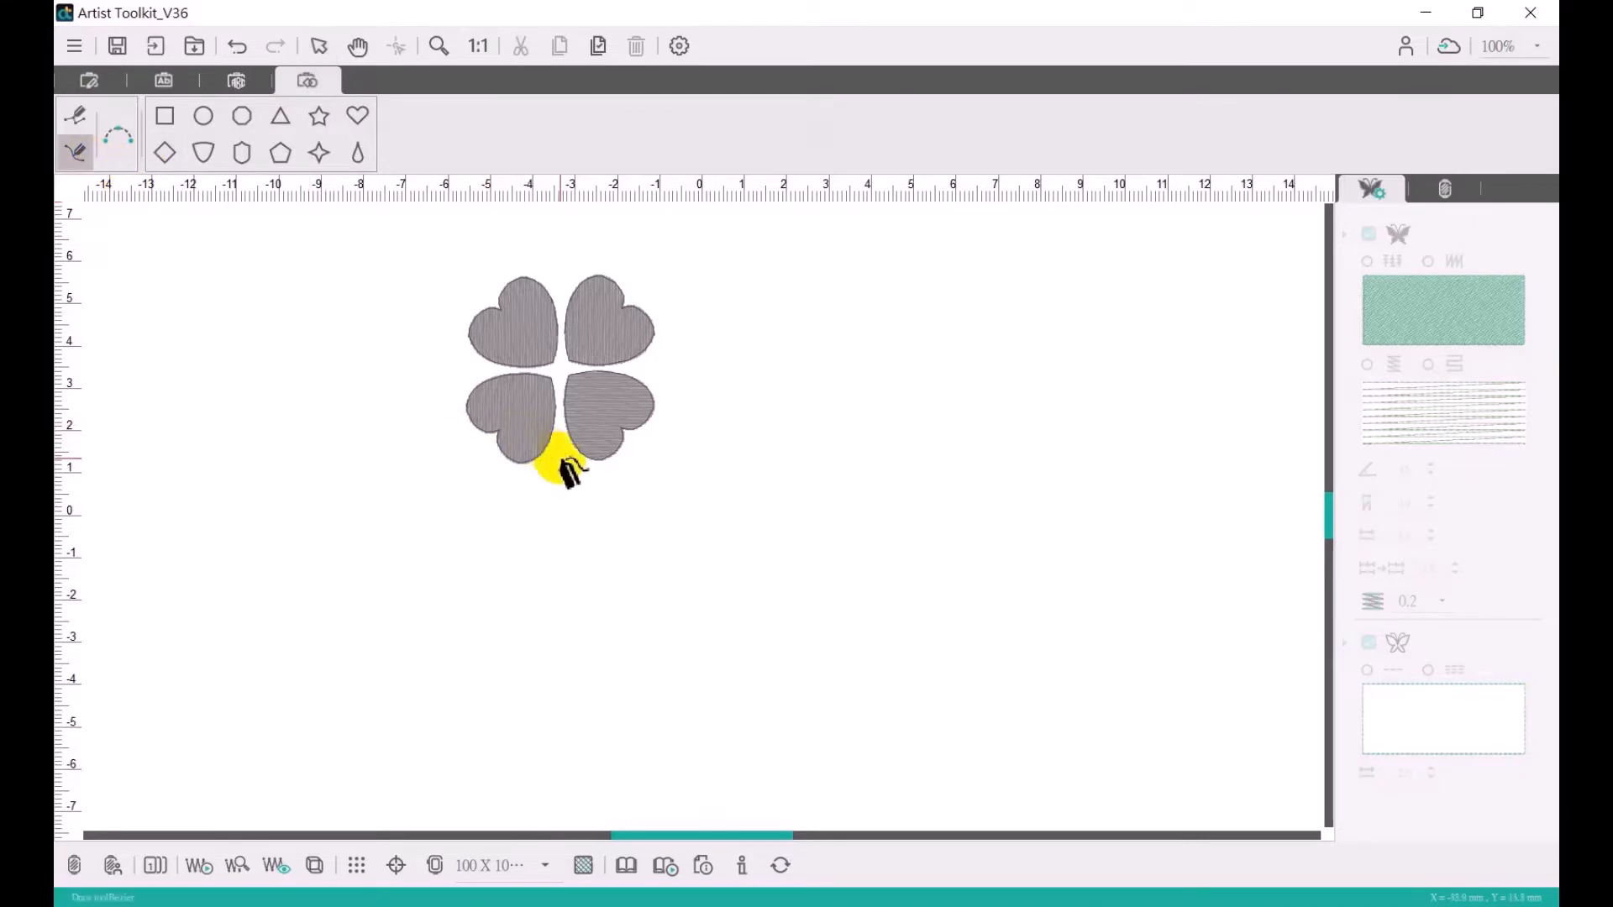
pyautogui.click(562, 453)
pyautogui.moveTo(618, 523); pyautogui.dragTo(654, 542)
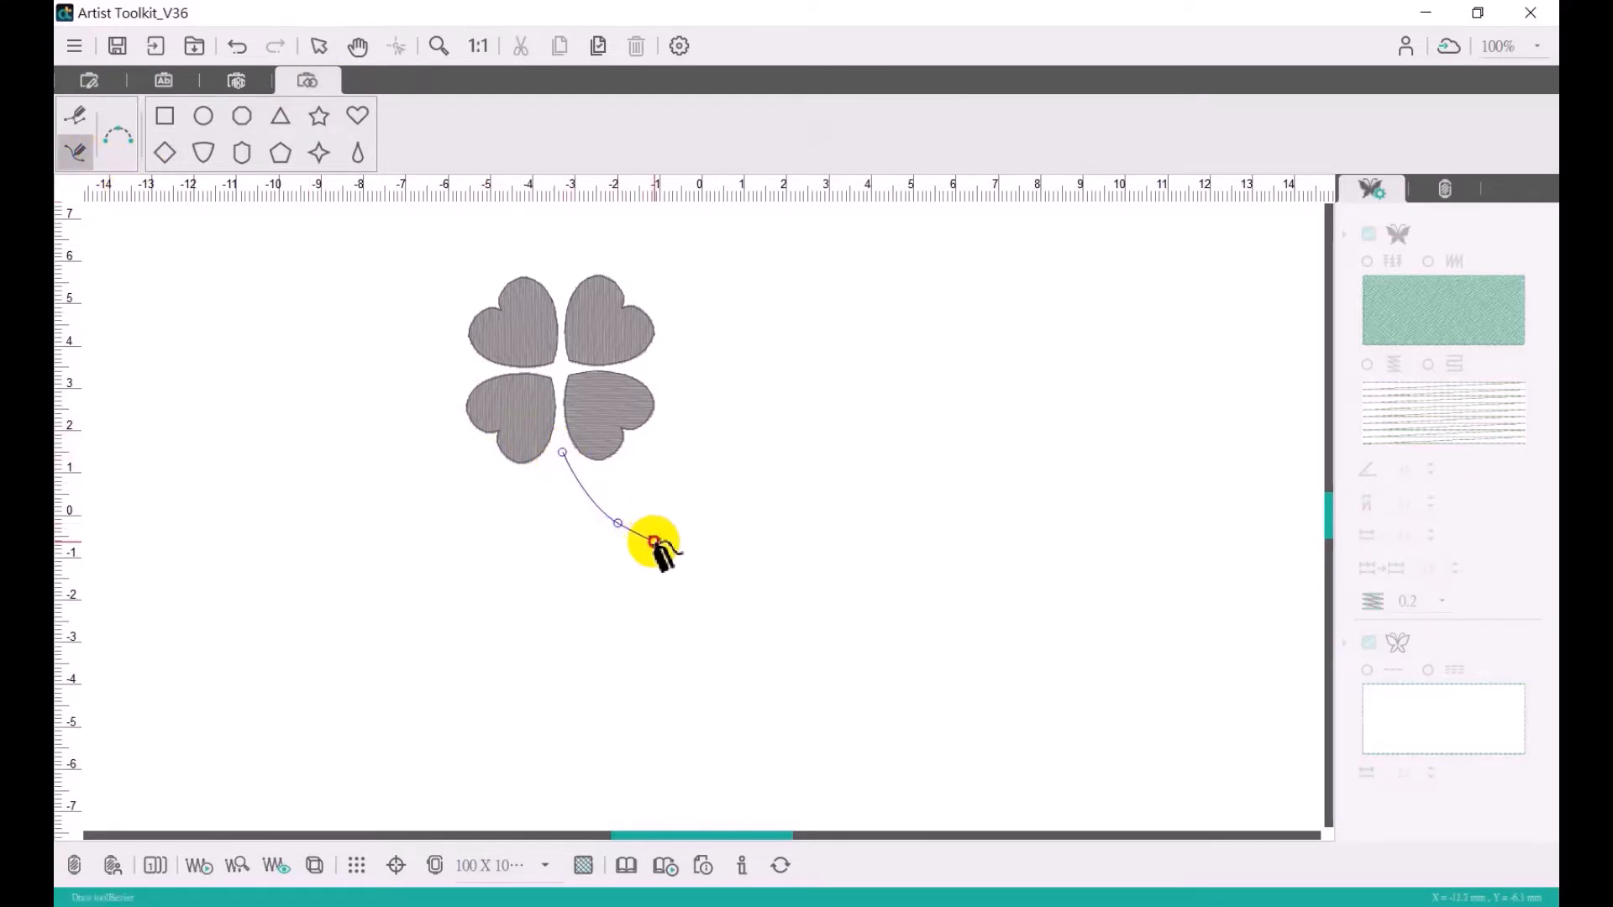
pyautogui.rightClick(654, 542)
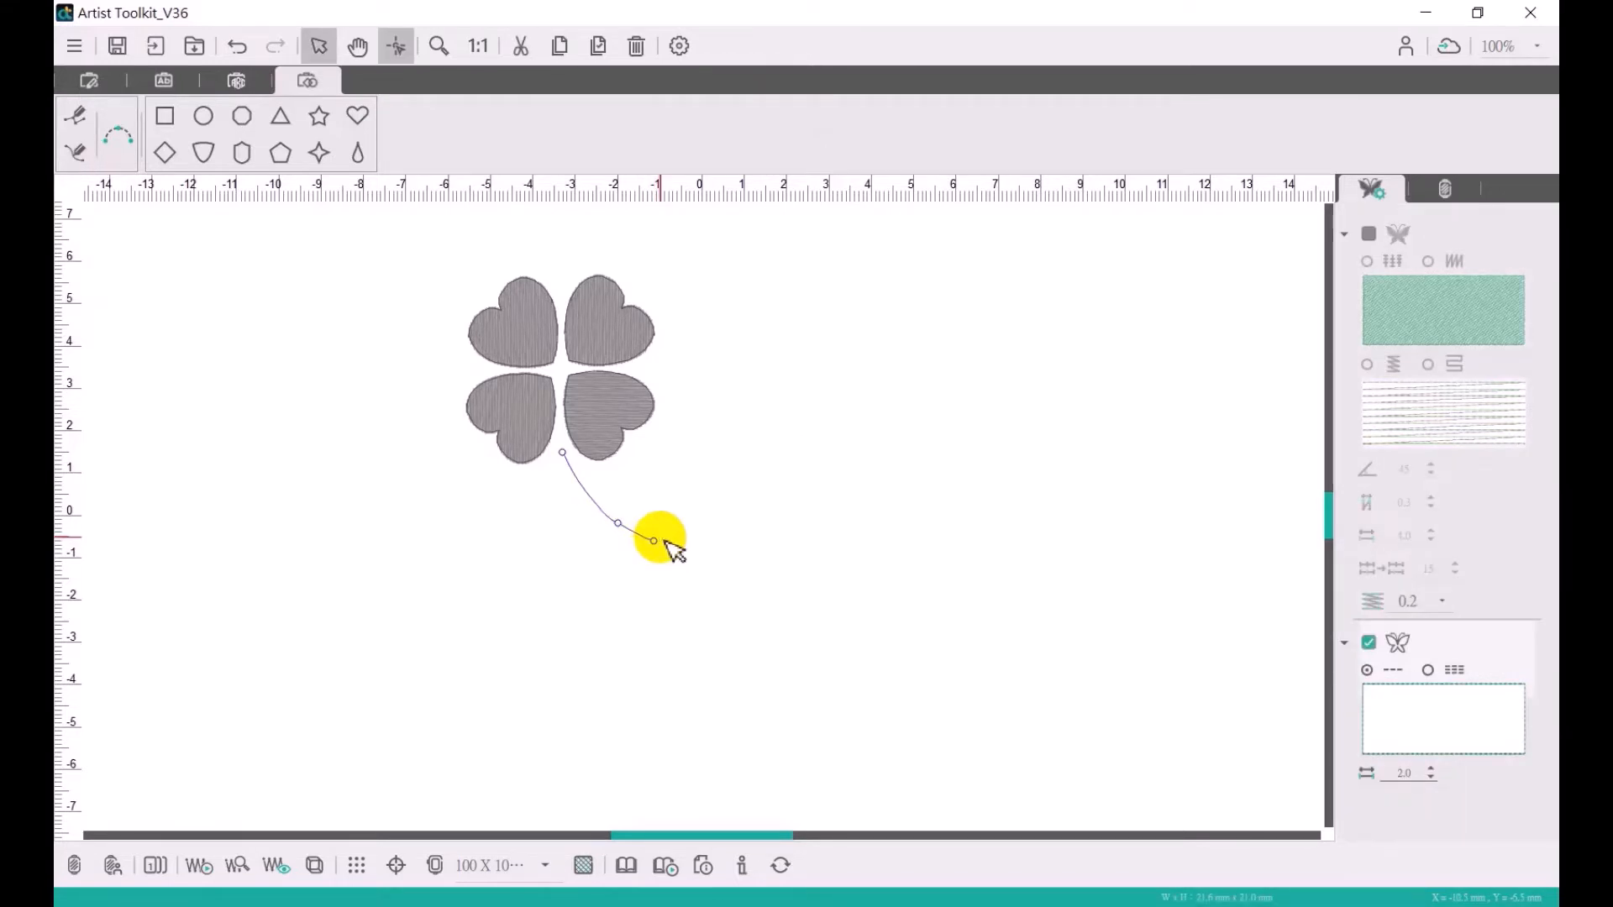
# - Show the needle points on an enlarged view of the clover leaves and stem
pyautogui.click(438, 45)
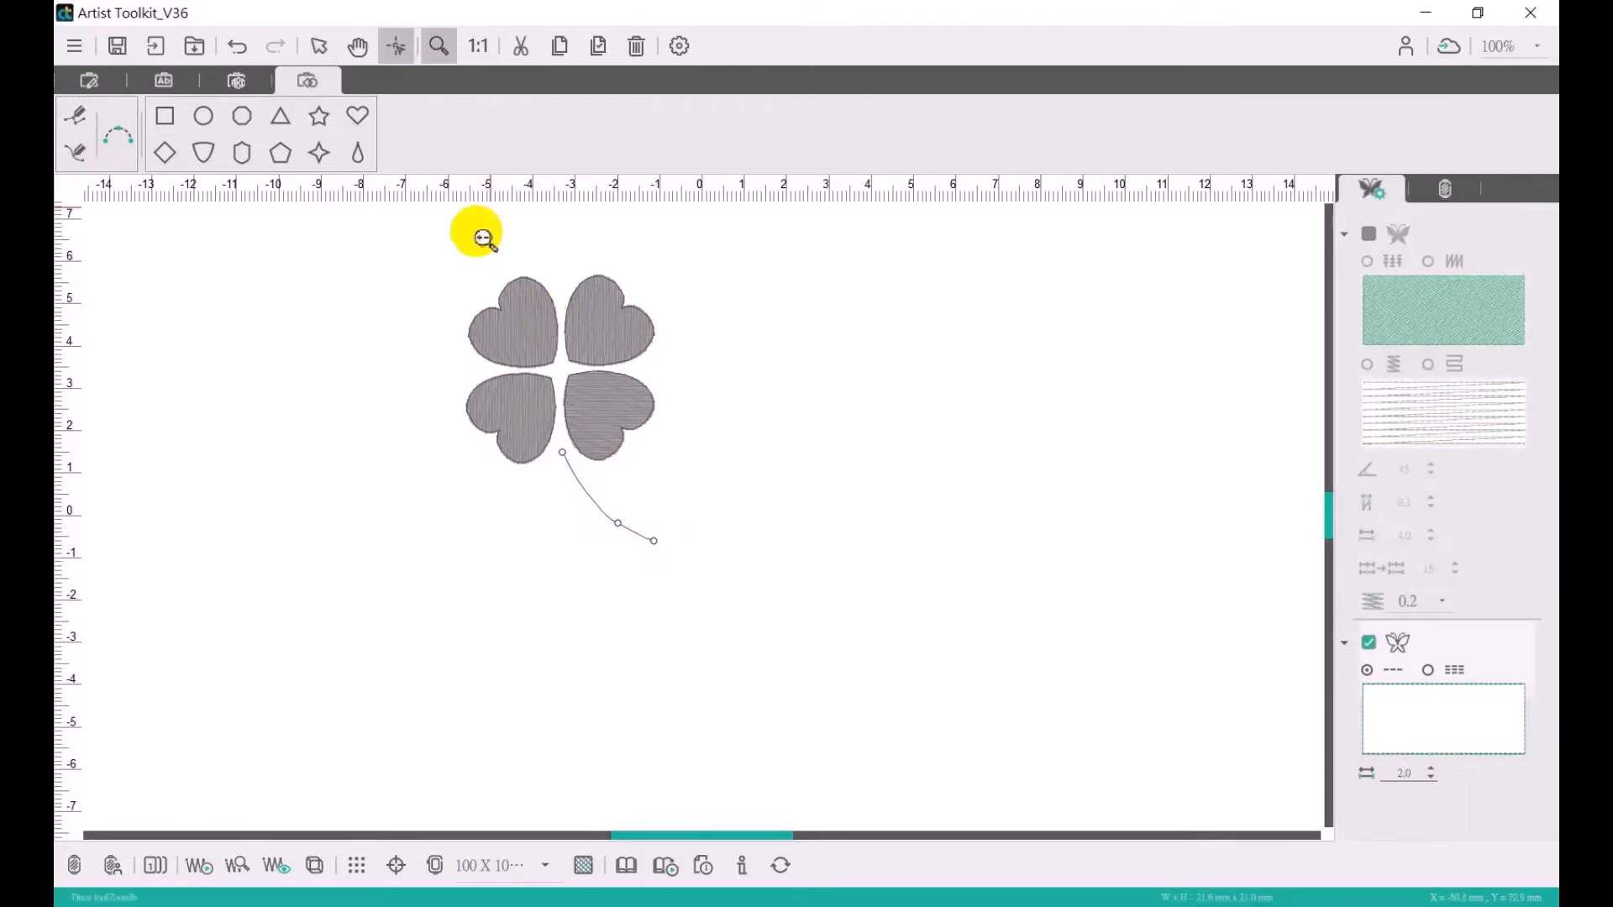
pyautogui.moveTo(426, 252); pyautogui.dragTo(698, 563)
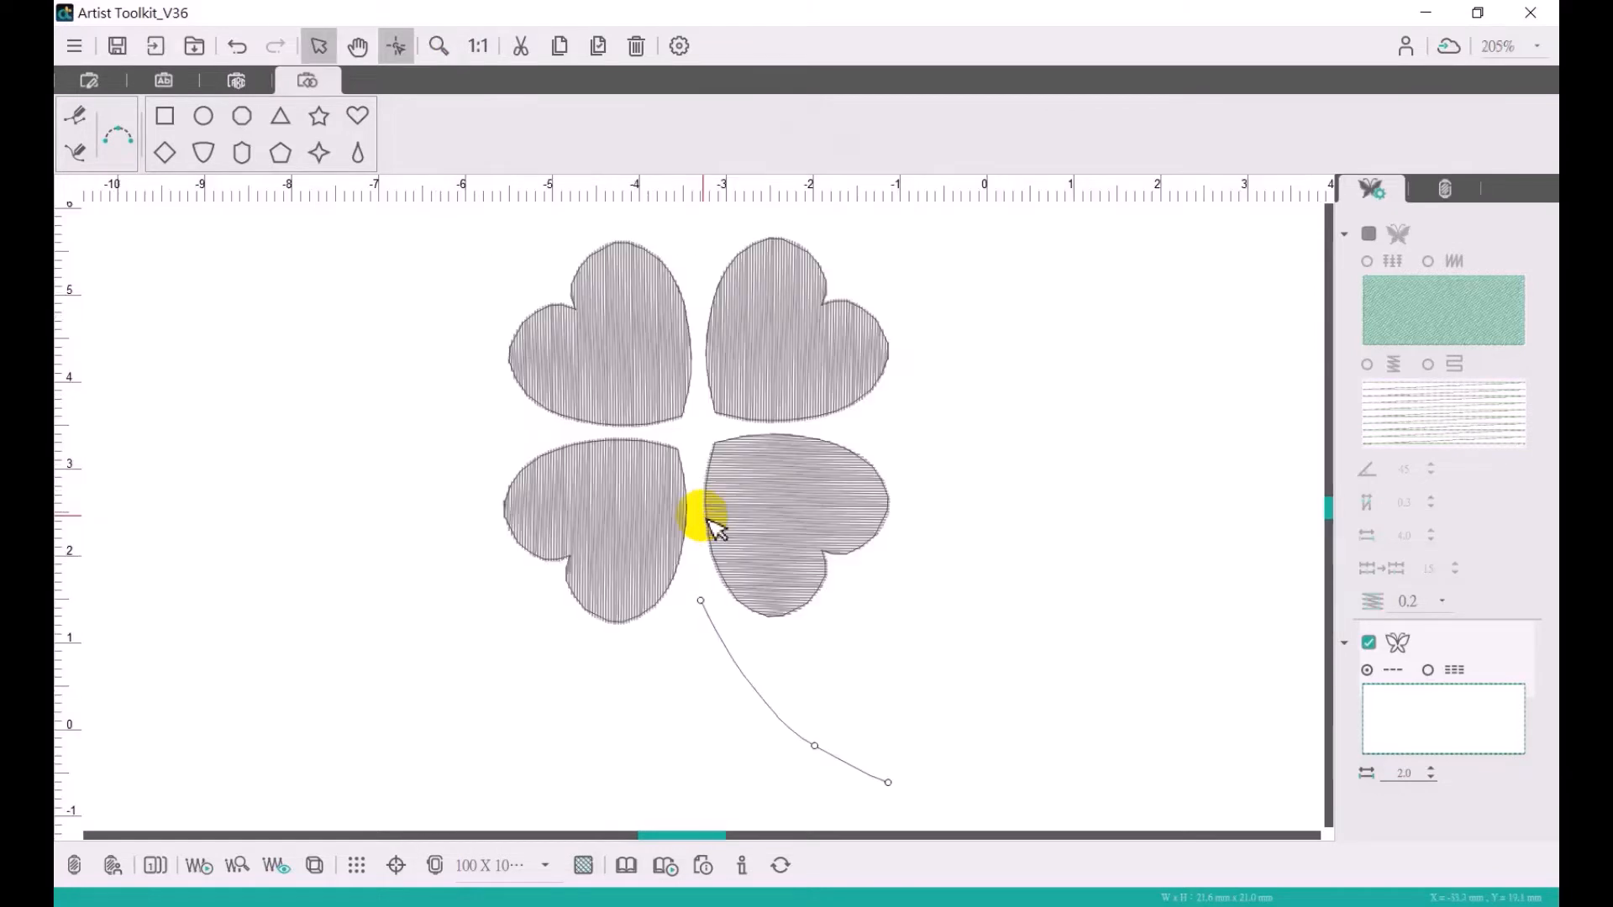
pyautogui.click(238, 866)
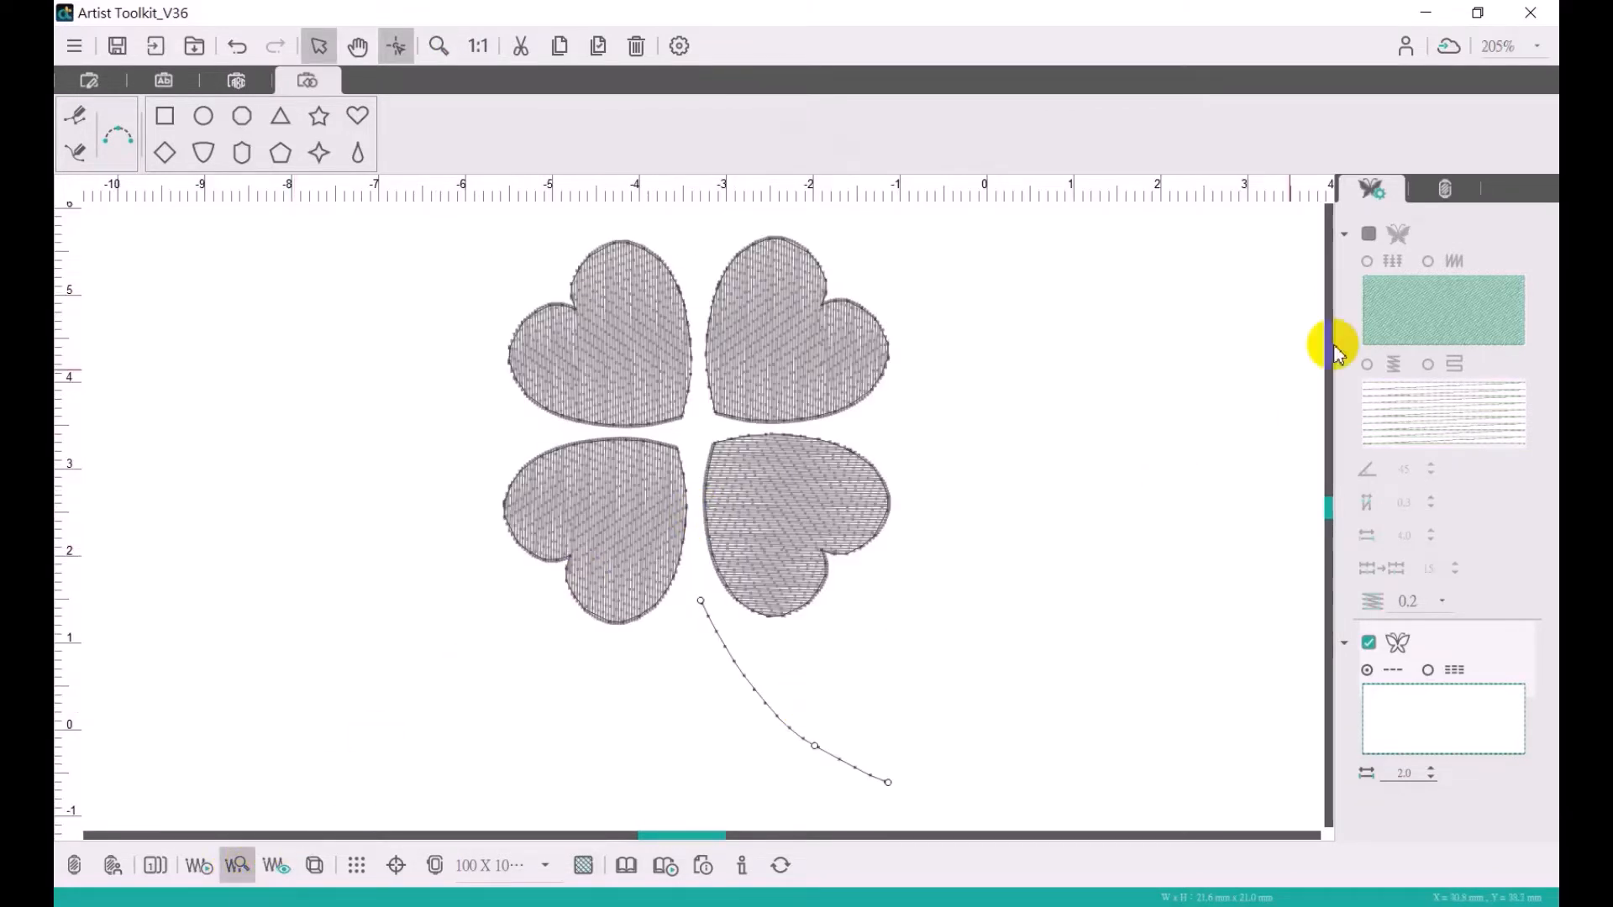
# - Try the alternative fill type and stitch path on the upper-right heart, and restore the original options
pyautogui.click(812, 336)
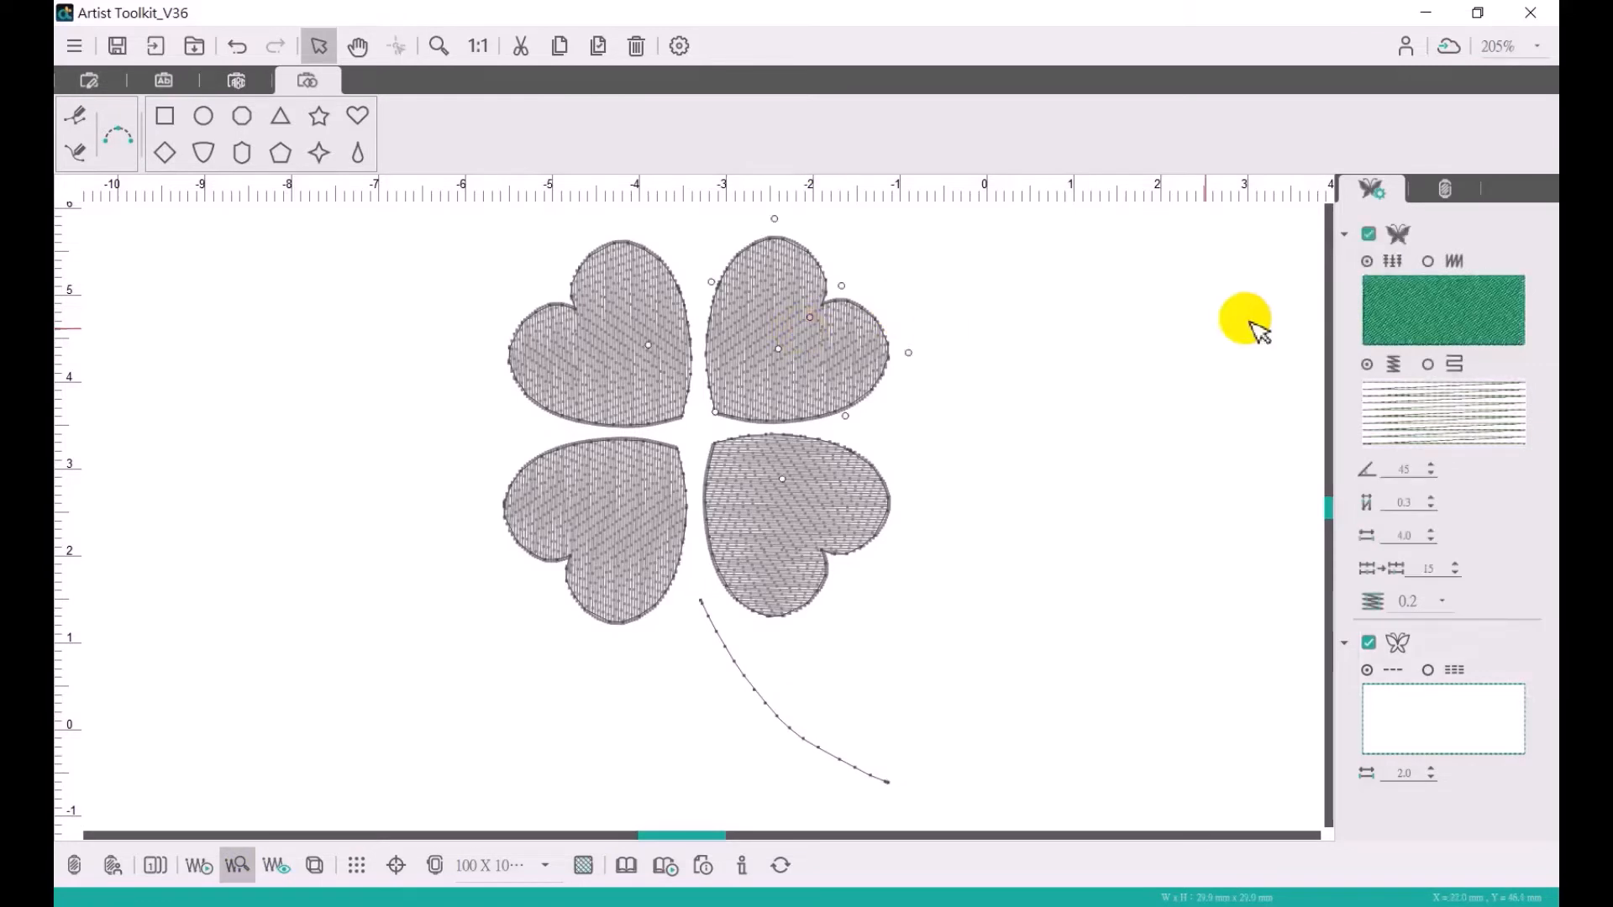
pyautogui.click(1367, 261)
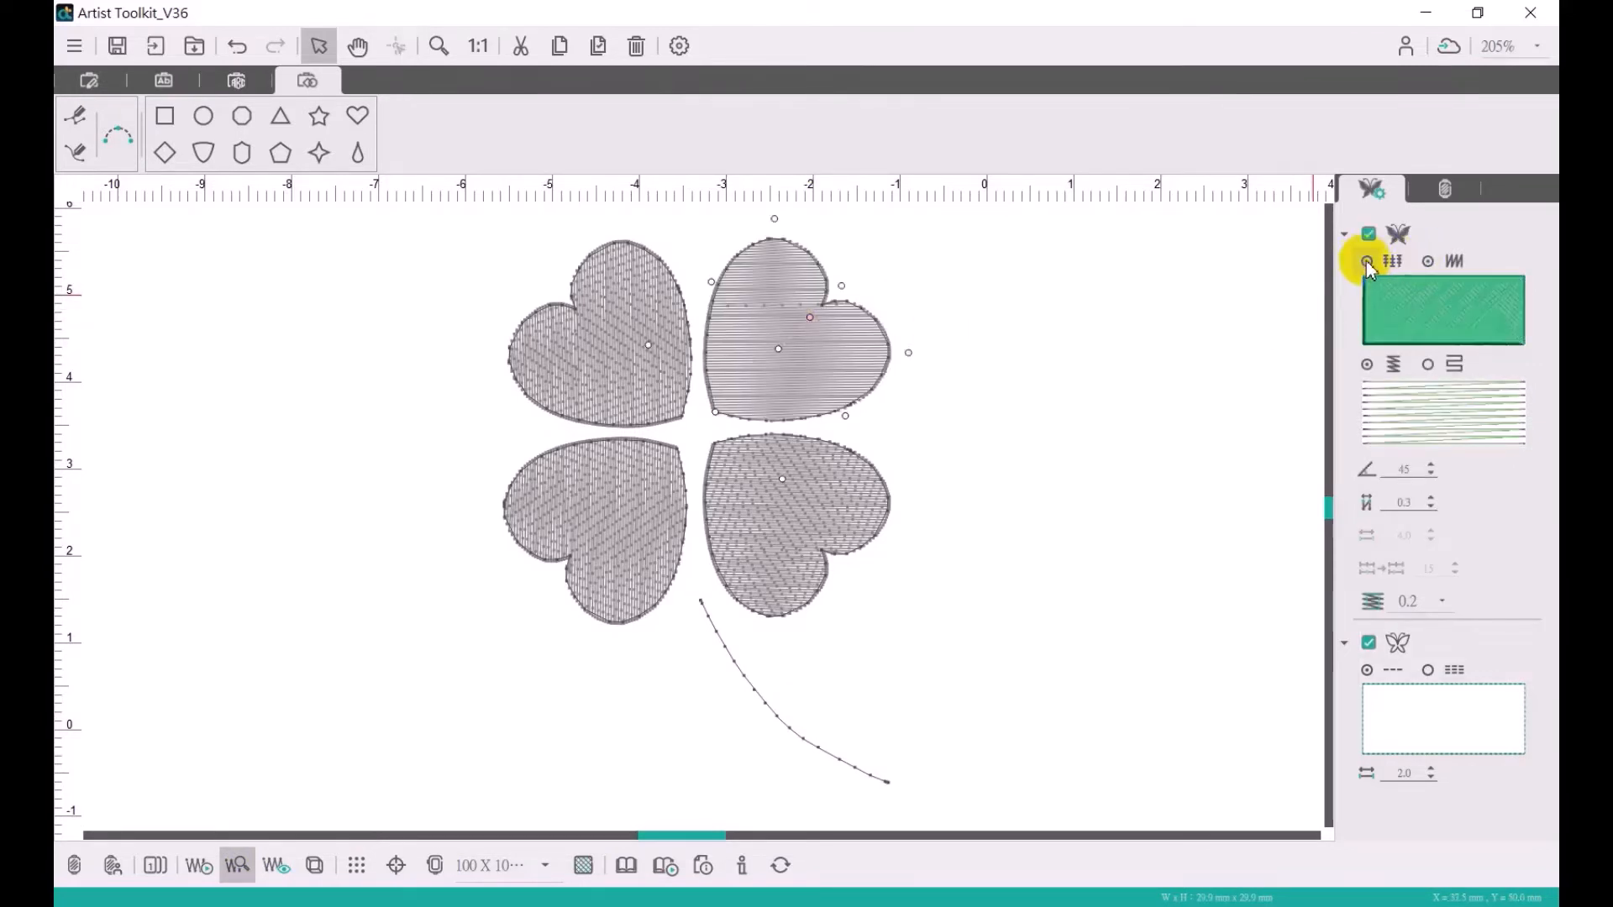
pyautogui.click(1428, 364)
pyautogui.click(1366, 364)
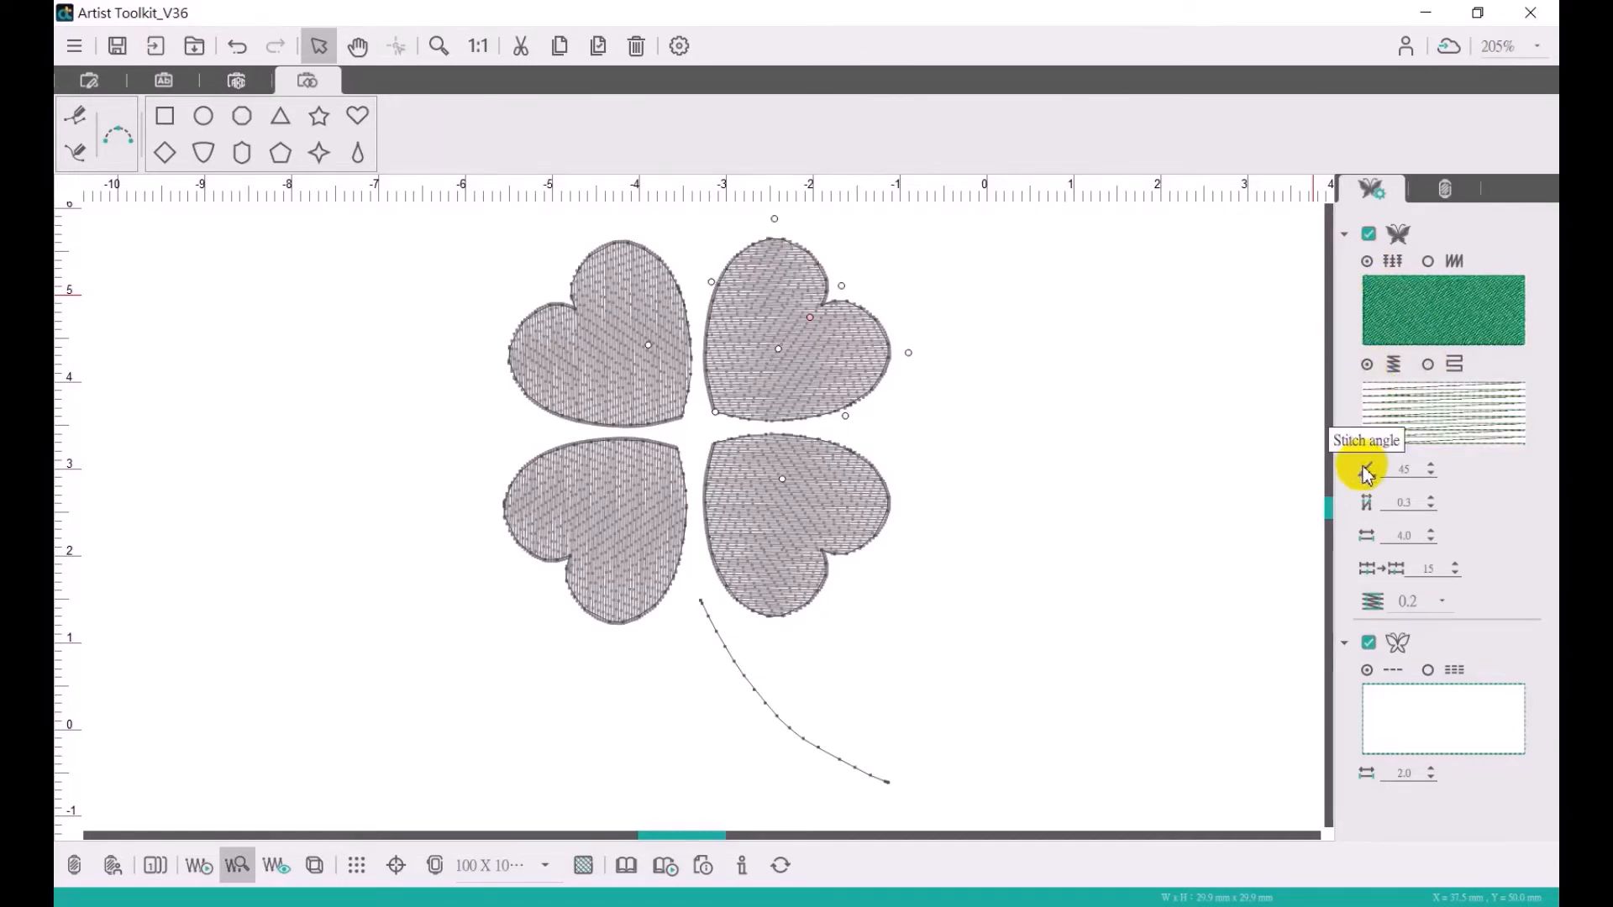
# - Set the fill stitch angle of the upper-right and lower-right hearts to 90 degrees
pyautogui.doubleClick(1409, 472)
pyautogui.write('90')
pyautogui.press('Return')
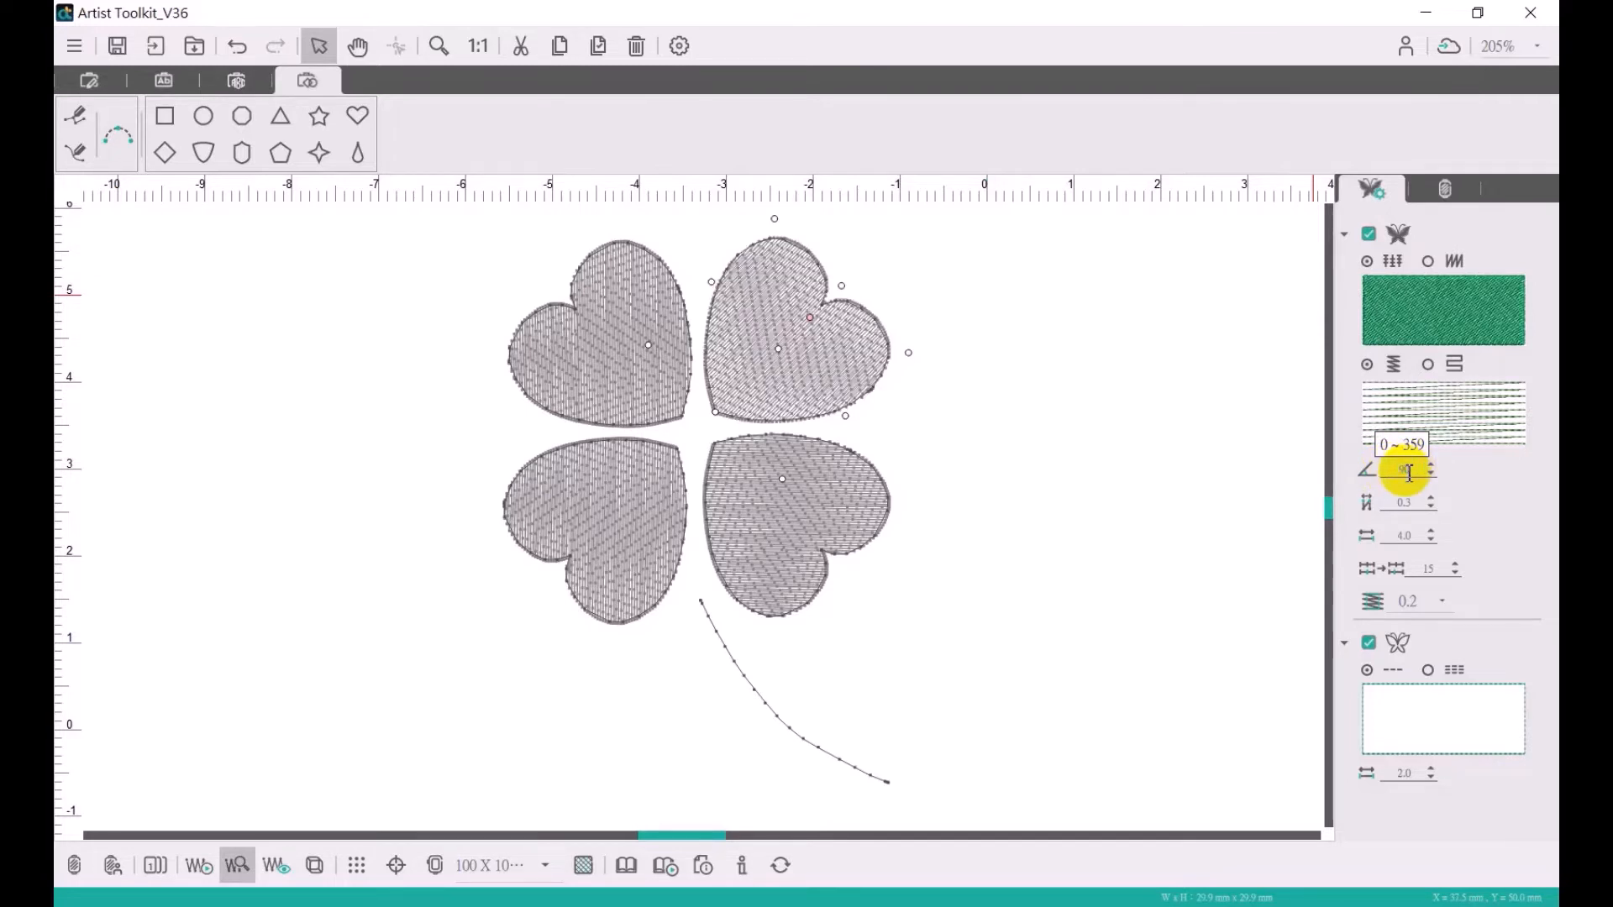
pyautogui.click(816, 517)
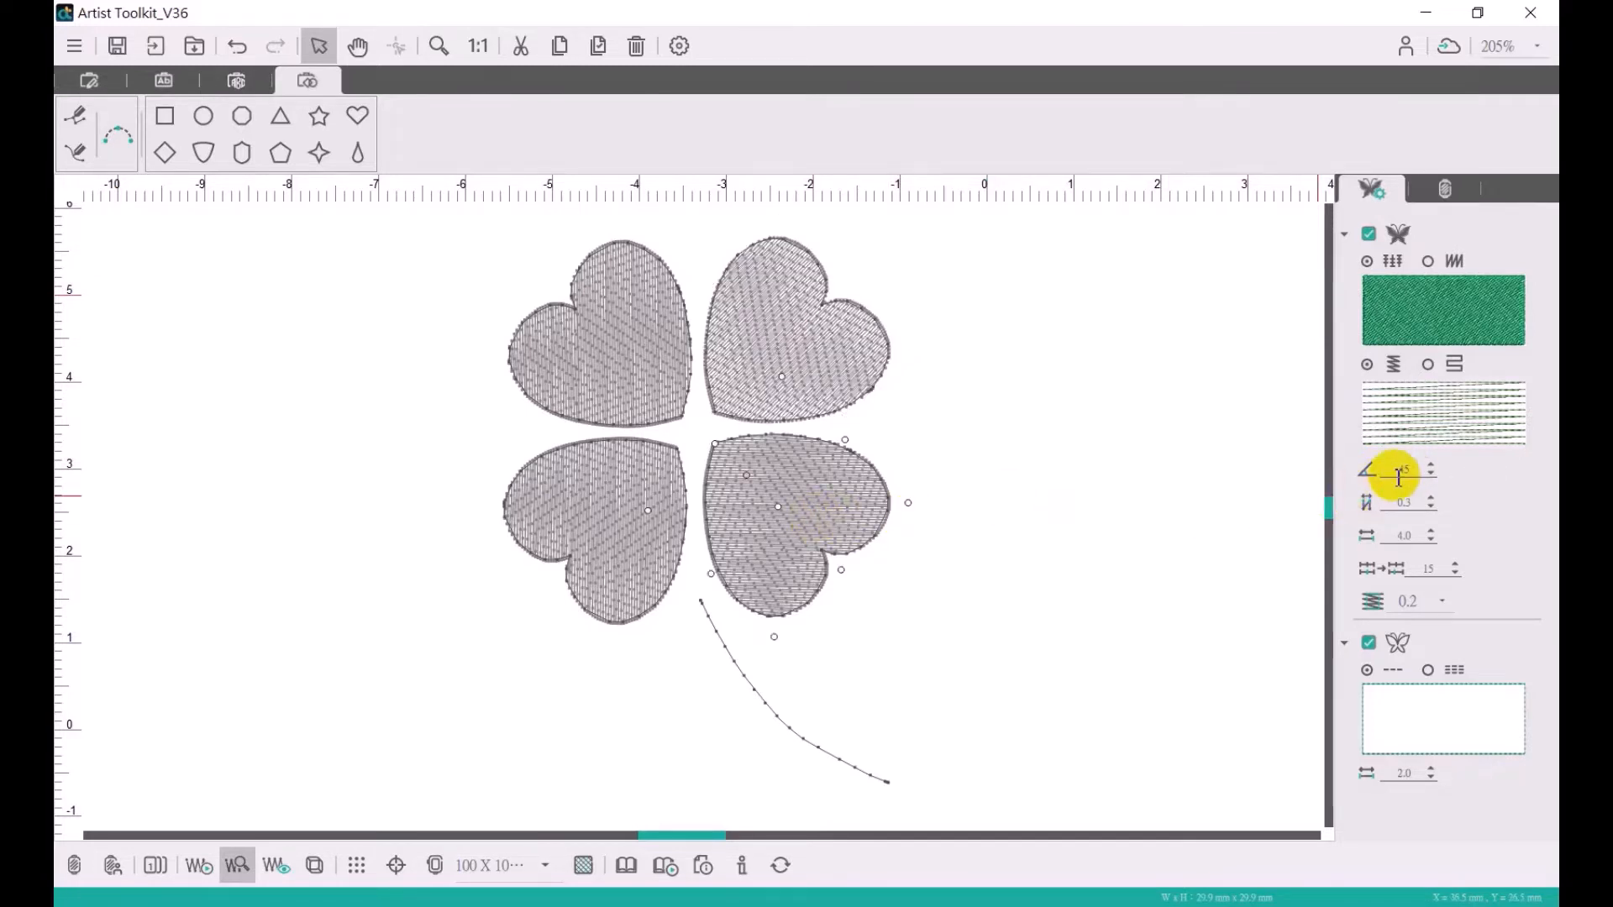
pyautogui.doubleClick(1398, 473)
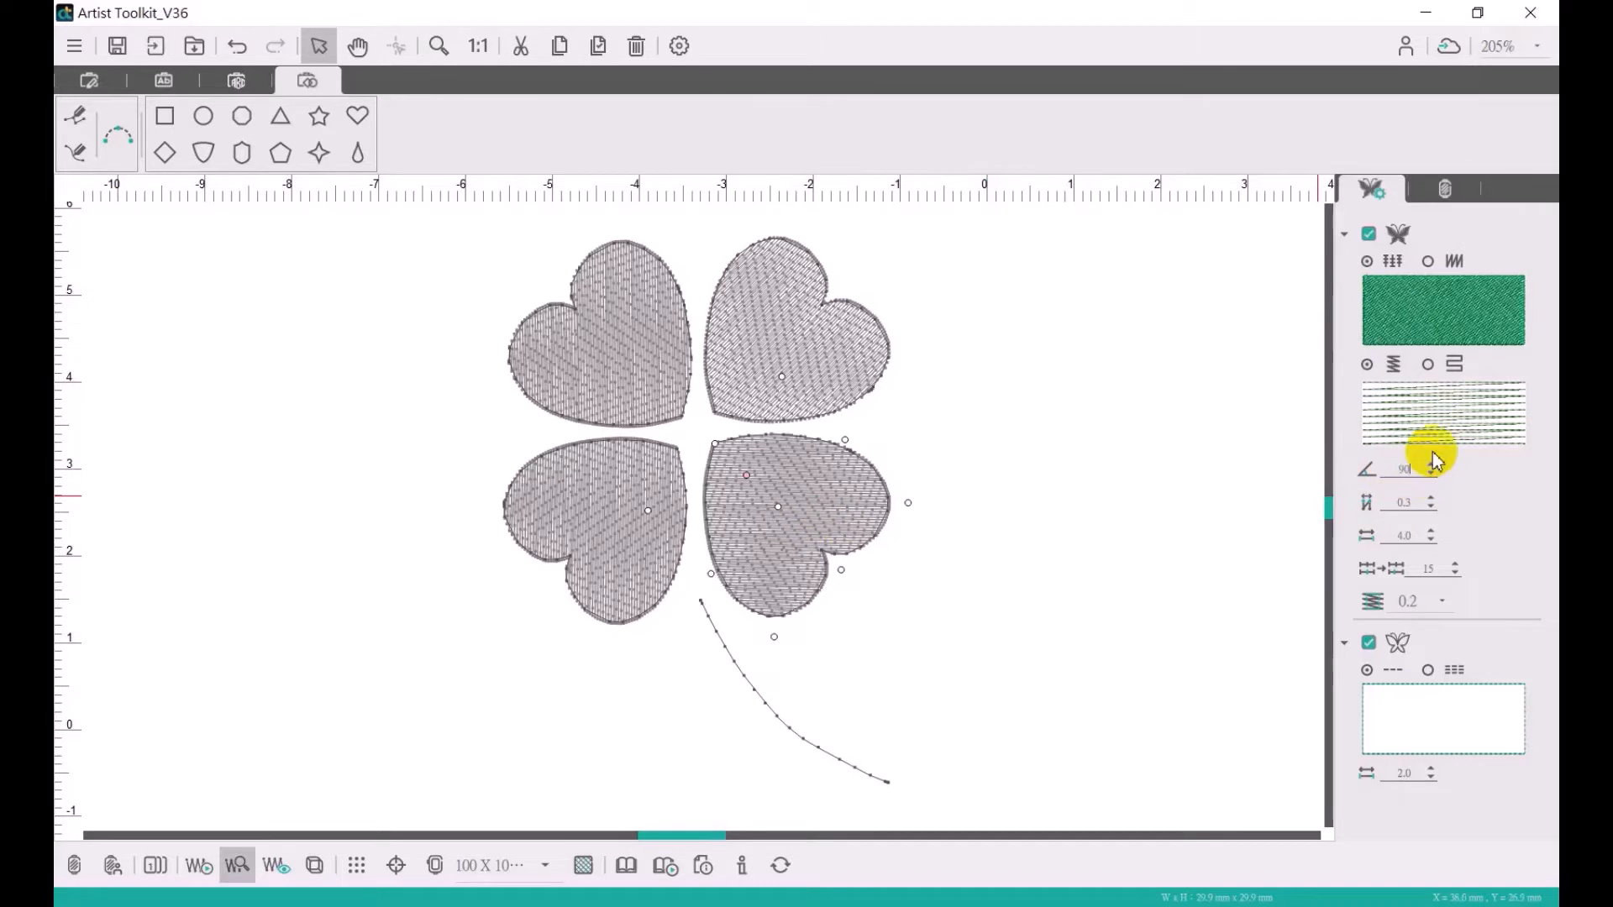
pyautogui.write('90')
pyautogui.press('Return')
# - Set the fill stitch angle of the lower-left and upper-left hearts to 90 degrees
pyautogui.click(603, 559)
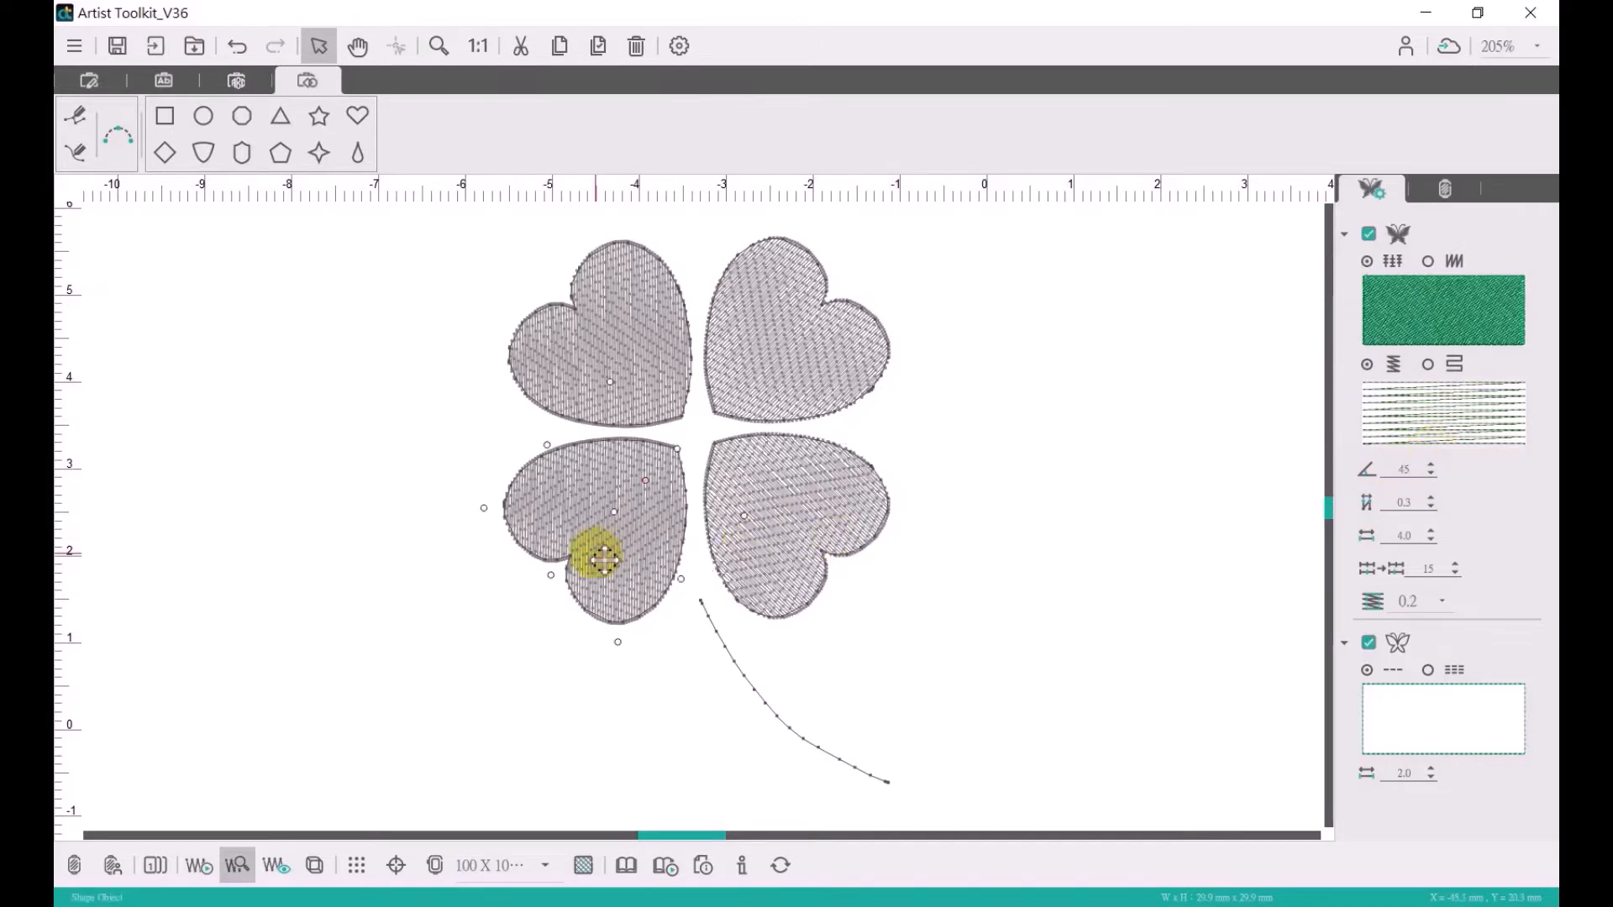
pyautogui.doubleClick(1403, 471)
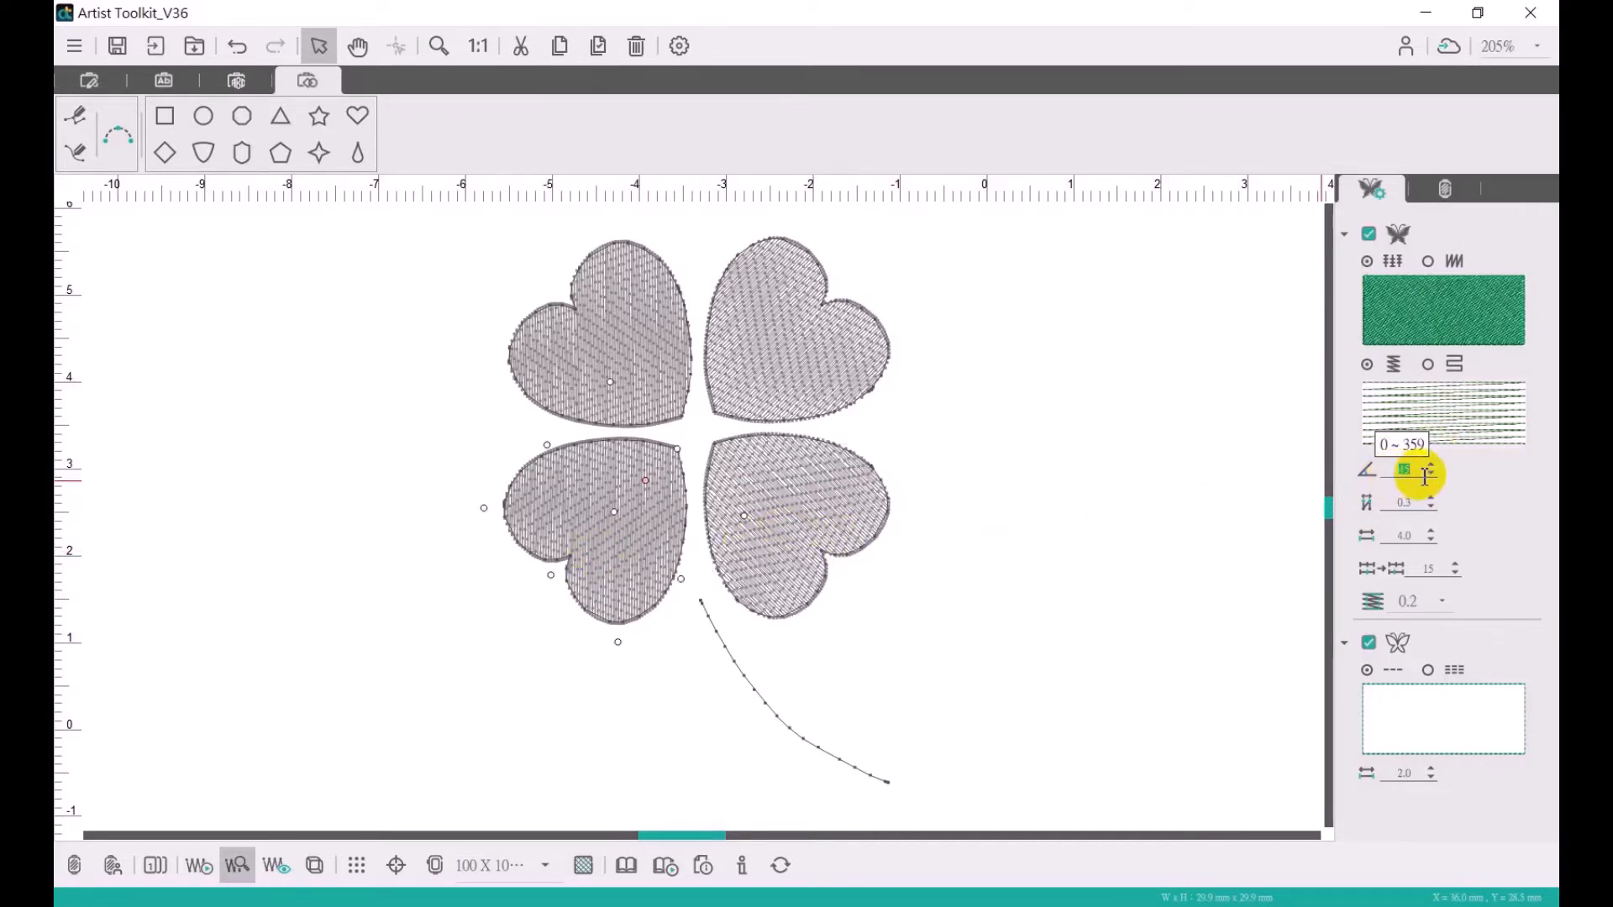
pyautogui.write('90')
pyautogui.press('Return')
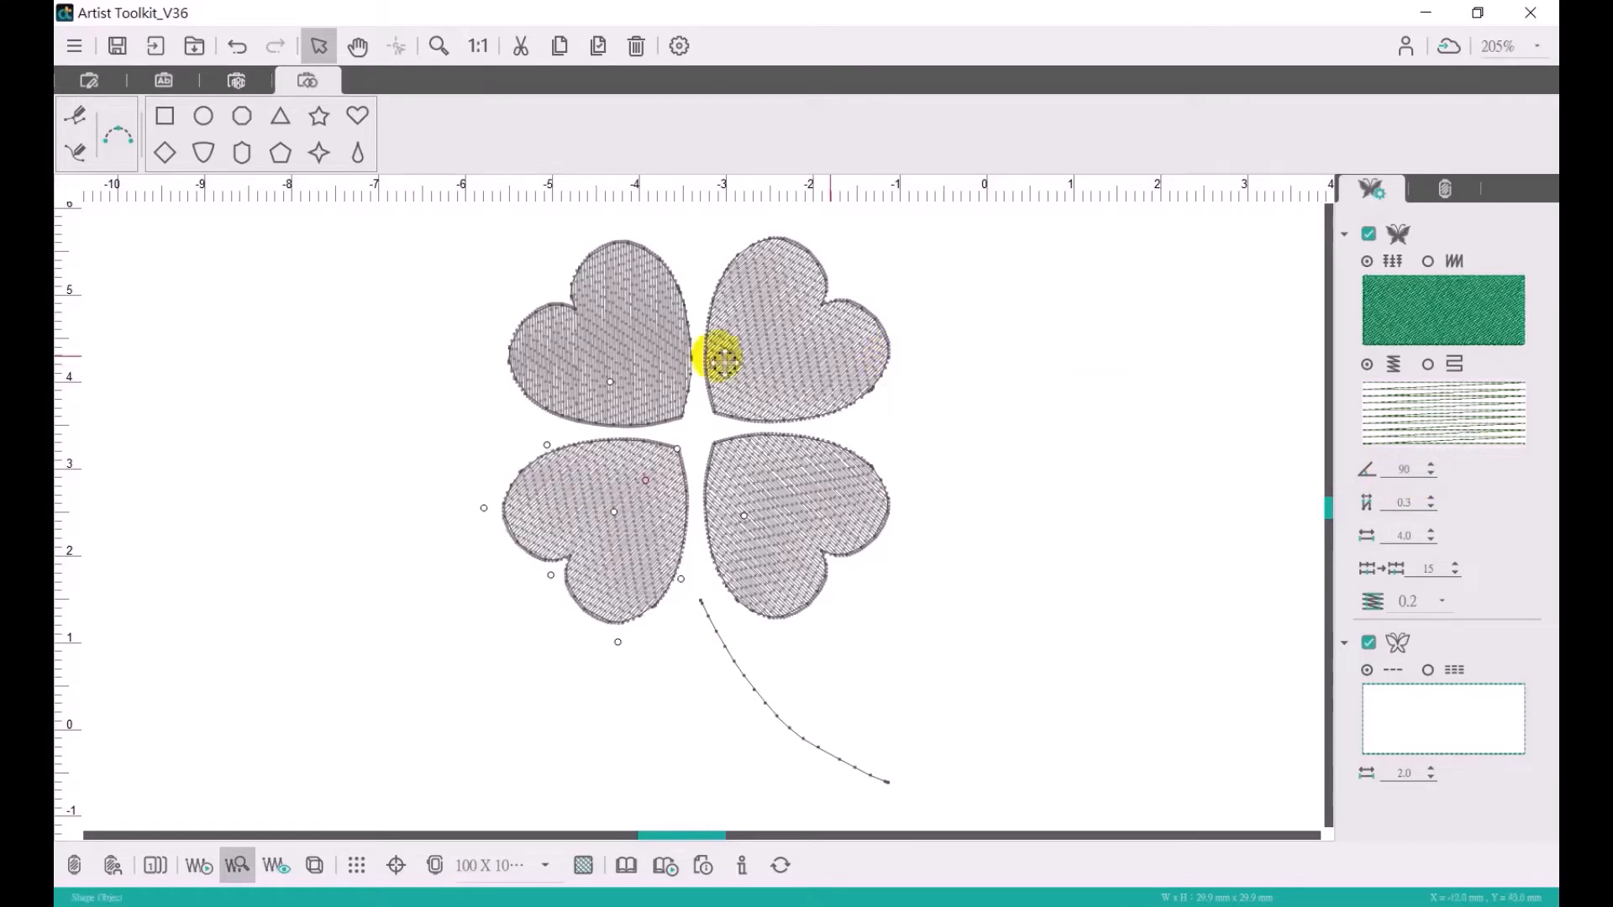
pyautogui.click(629, 366)
pyautogui.doubleClick(1411, 472)
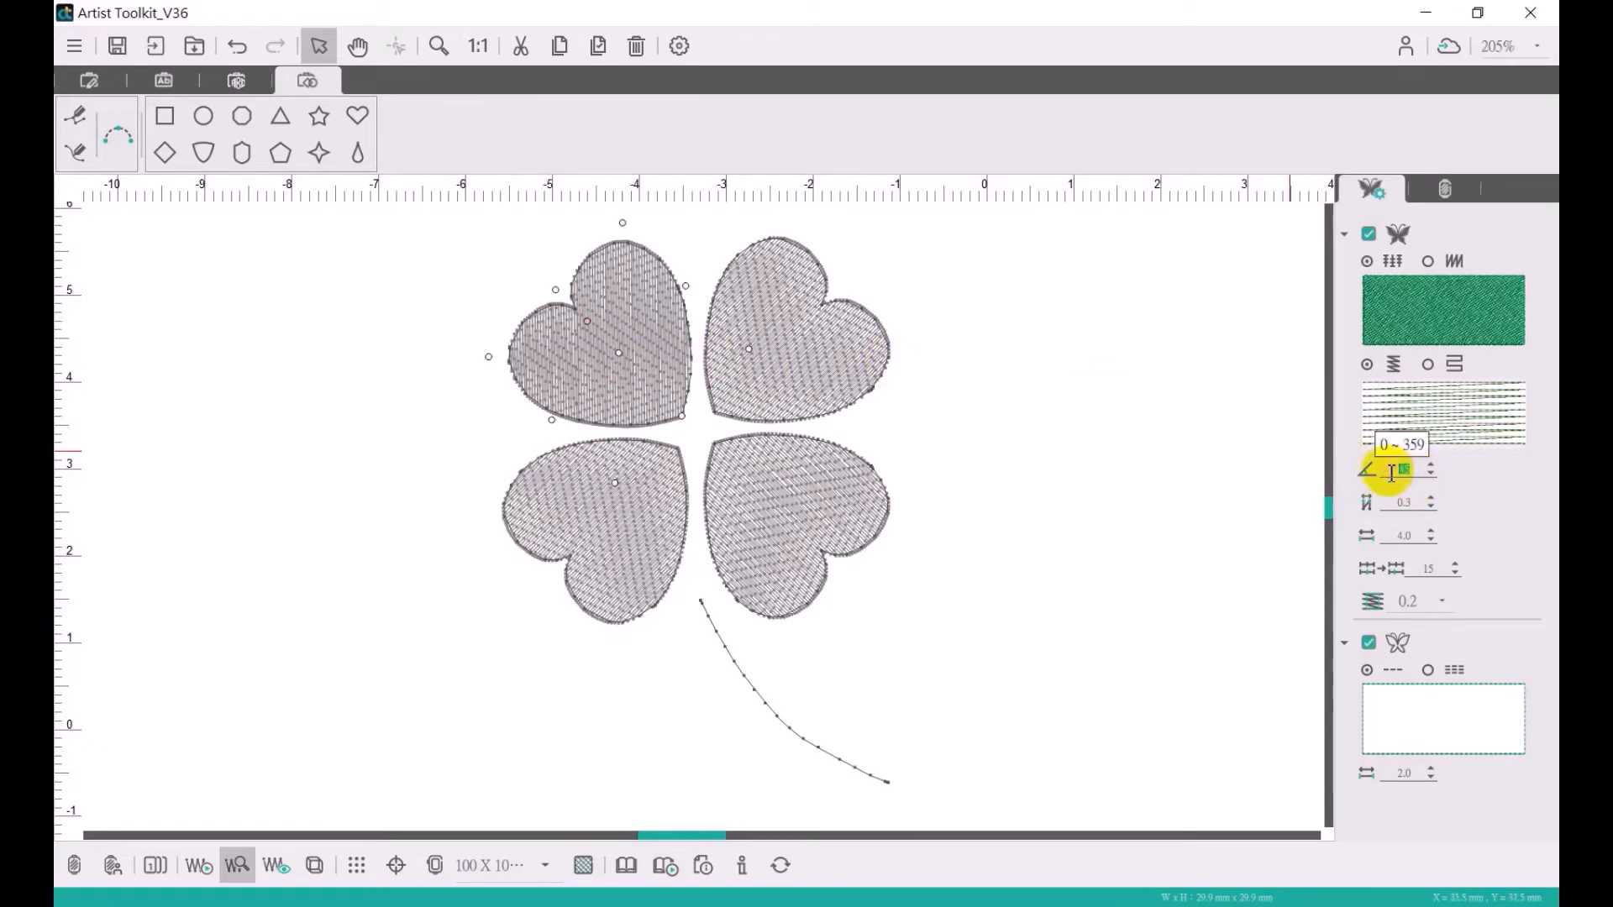
pyautogui.write('90')
pyautogui.press('Return')
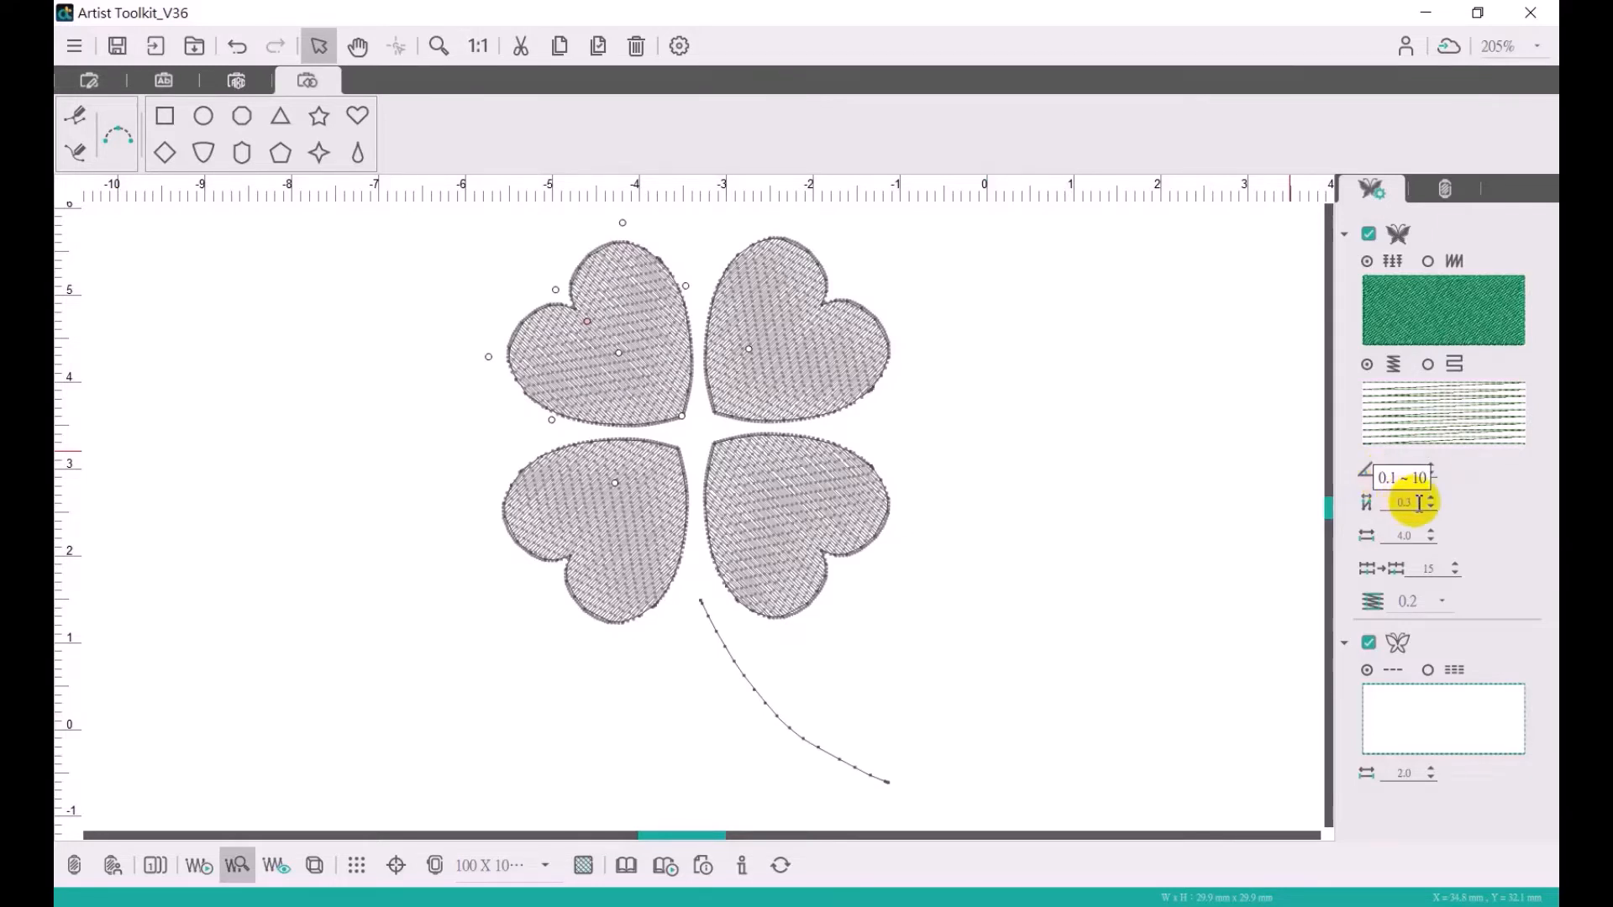
# - Set the fill stitch density spacing of the upper-left and upper-right hearts to 0.5
pyautogui.doubleClick(1391, 507)
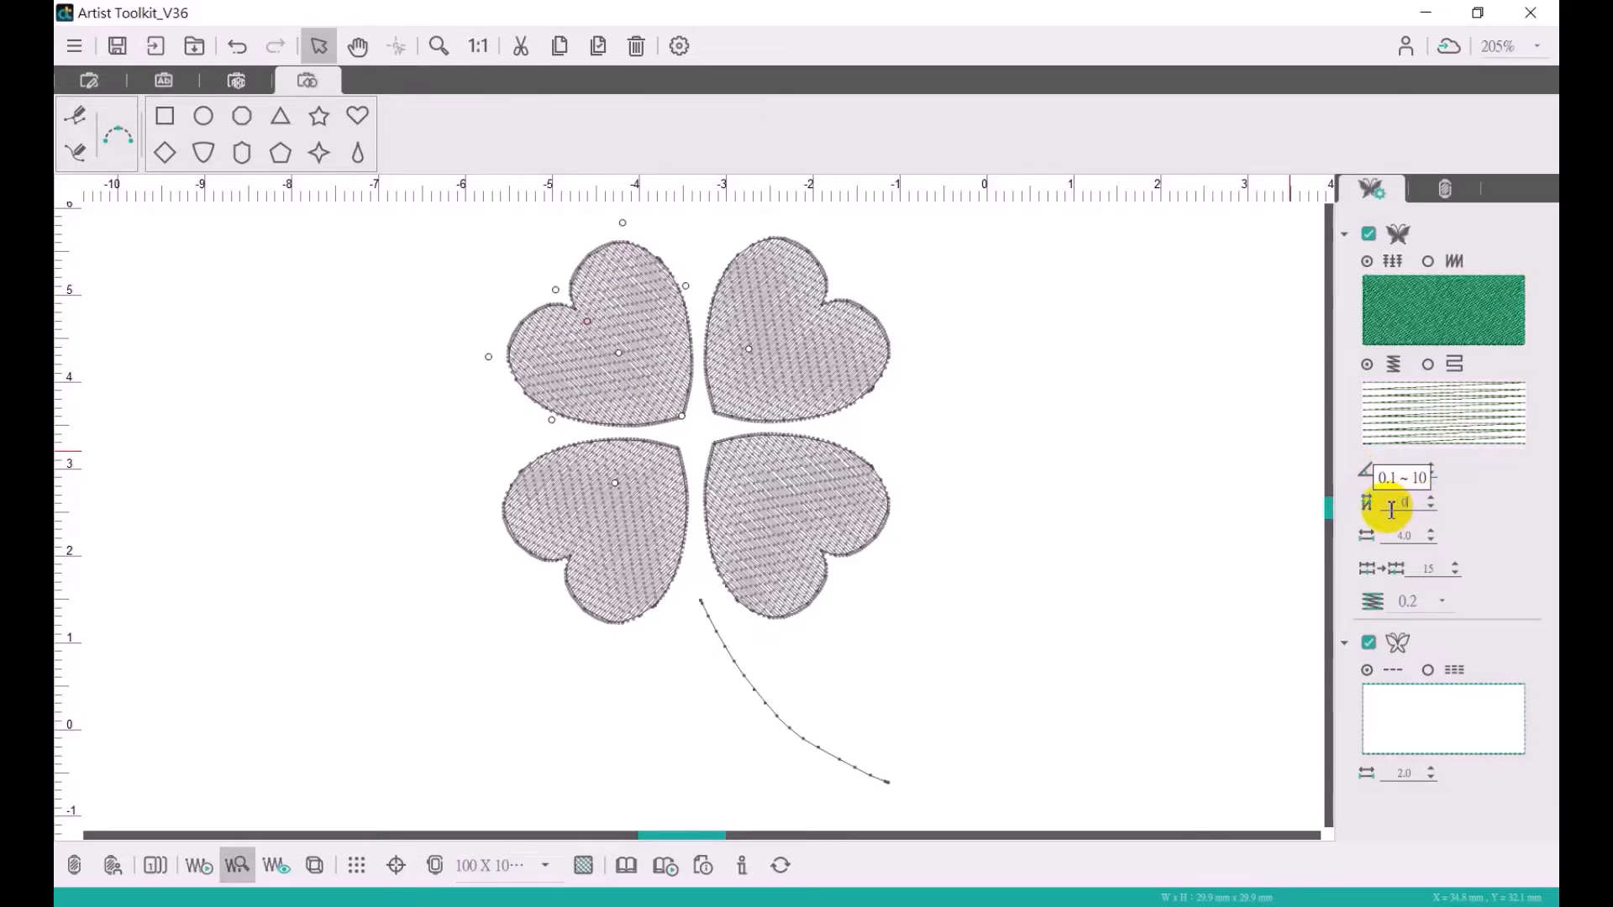
pyautogui.write('0.5')
pyautogui.press('Return')
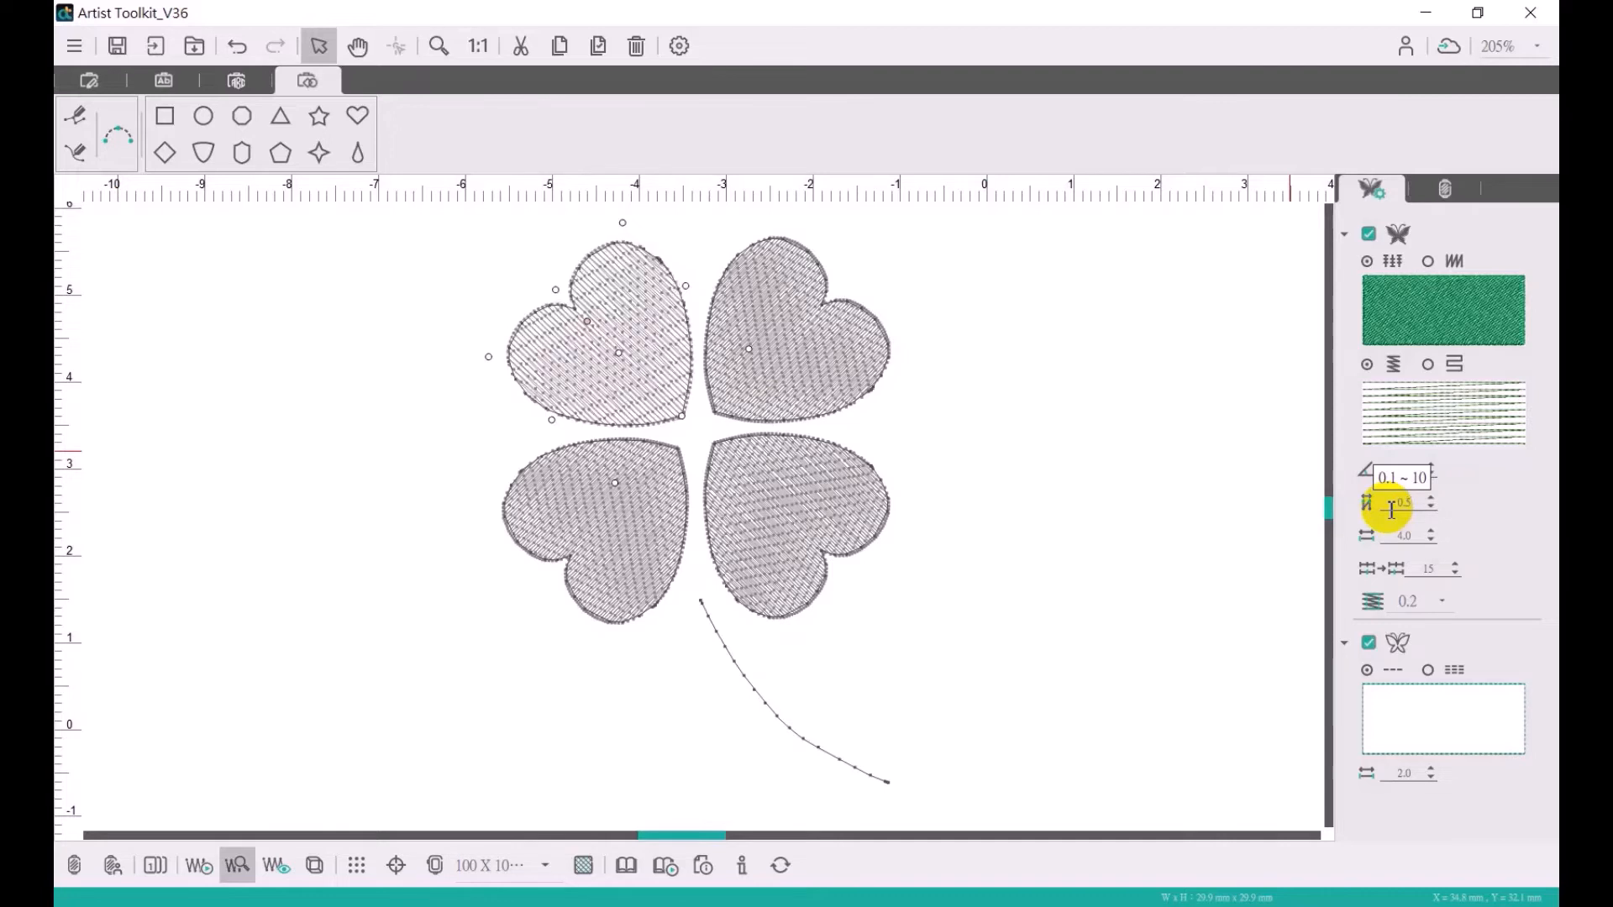
pyautogui.click(835, 364)
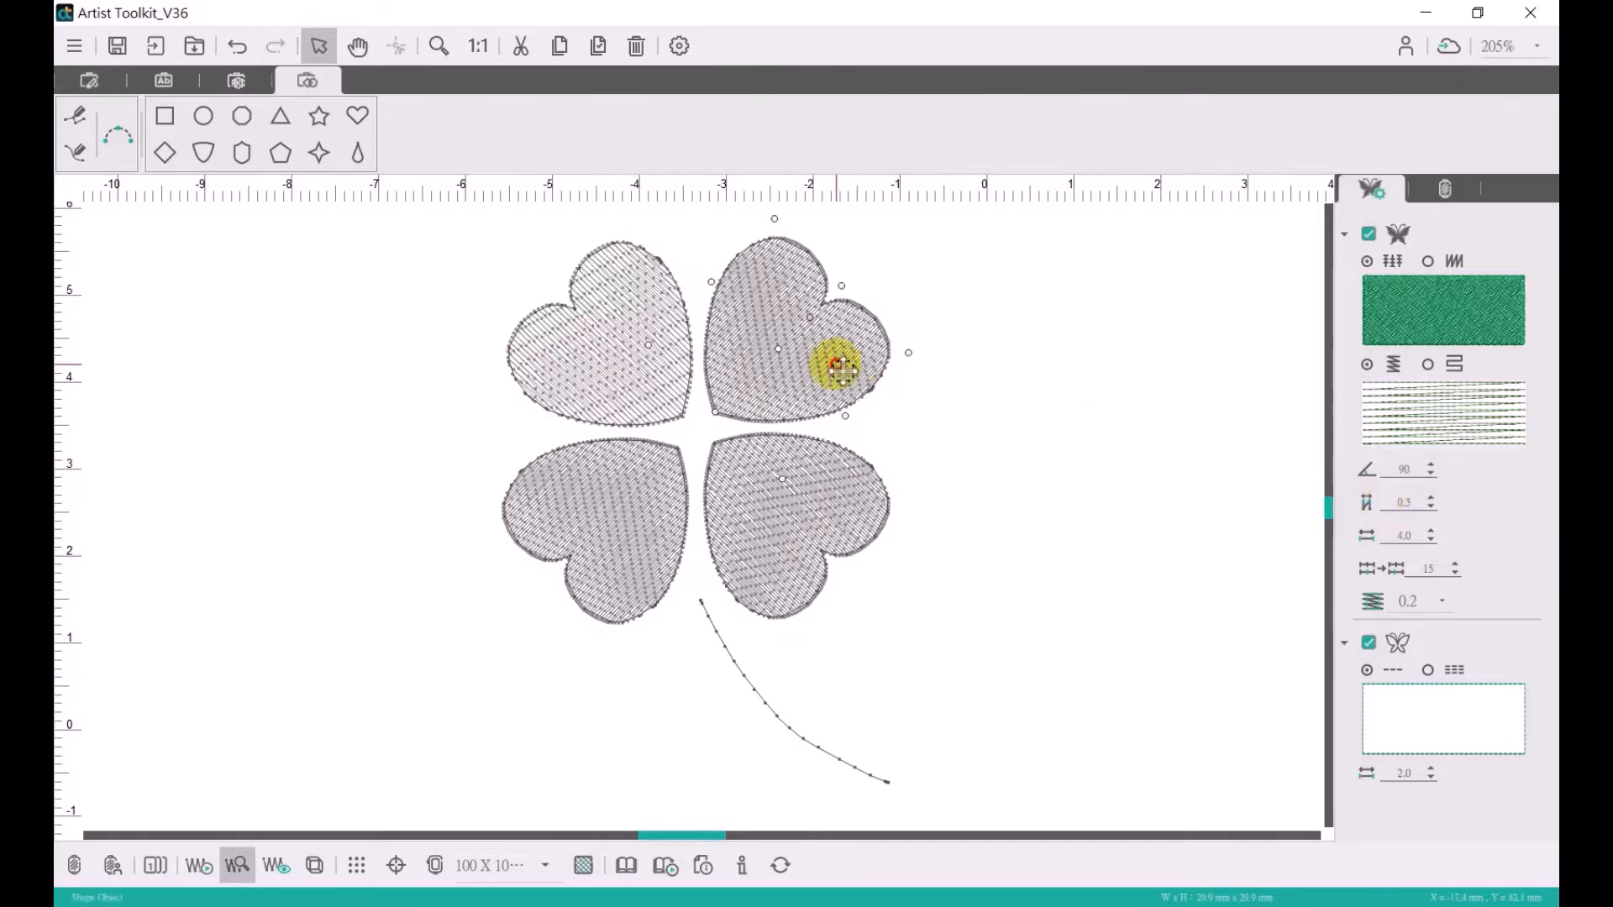
pyautogui.doubleClick(1403, 505)
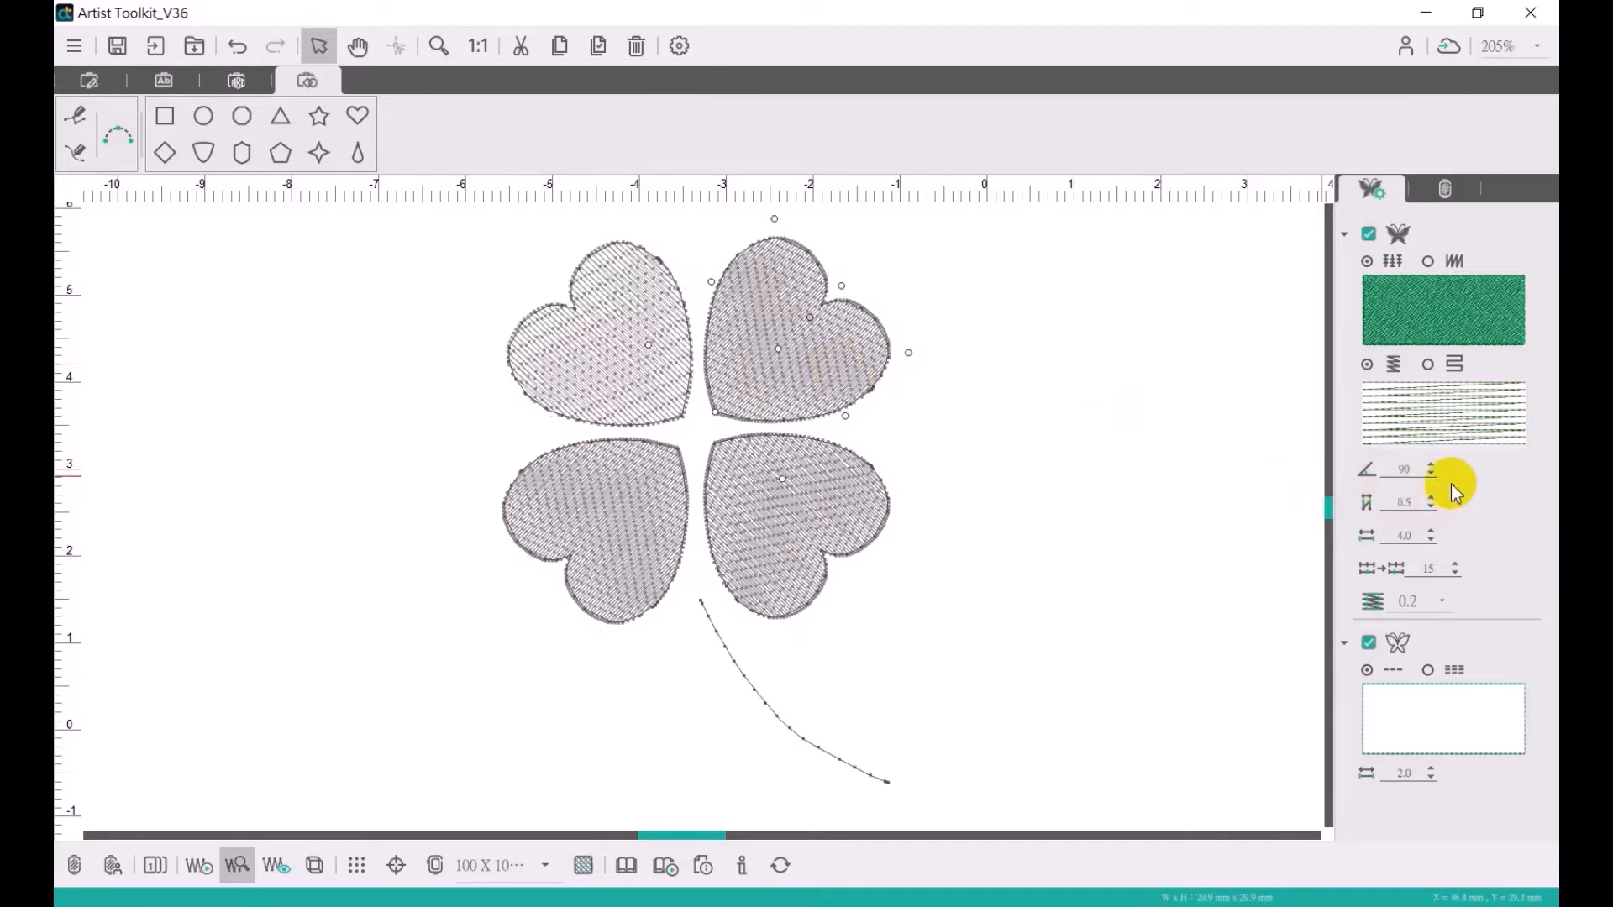
pyautogui.write('0.5')
pyautogui.press('Return')
# - Set the fill stitch density spacing of the lower-right and lower-left hearts to 0.5
pyautogui.click(835, 504)
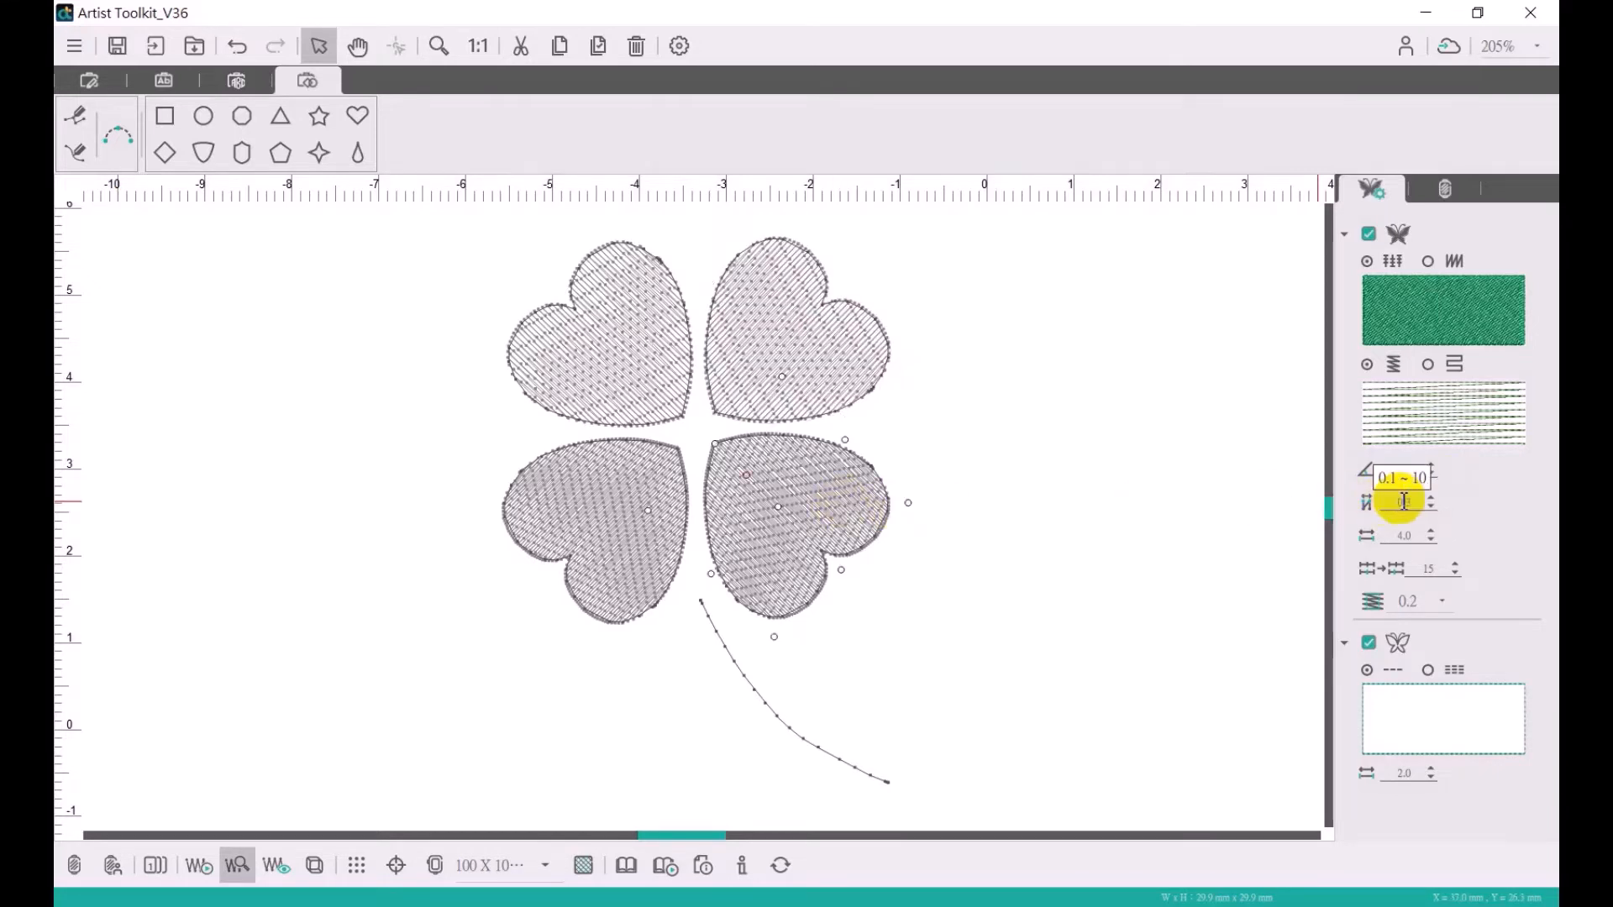
pyautogui.doubleClick(1403, 504)
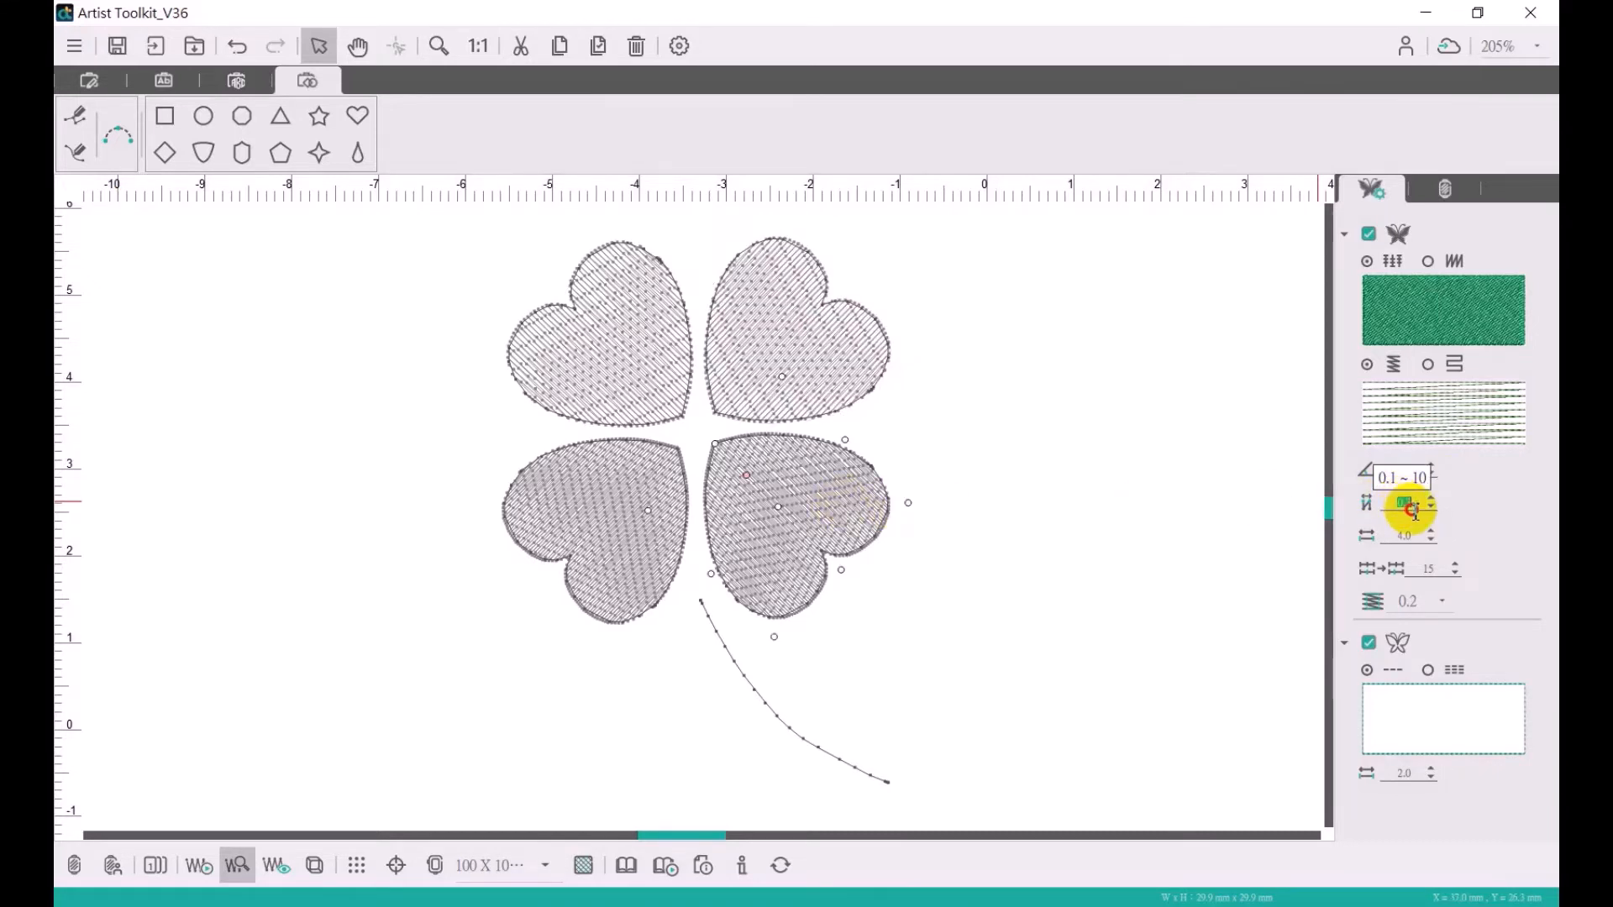
pyautogui.write('0.5')
pyautogui.press('Return')
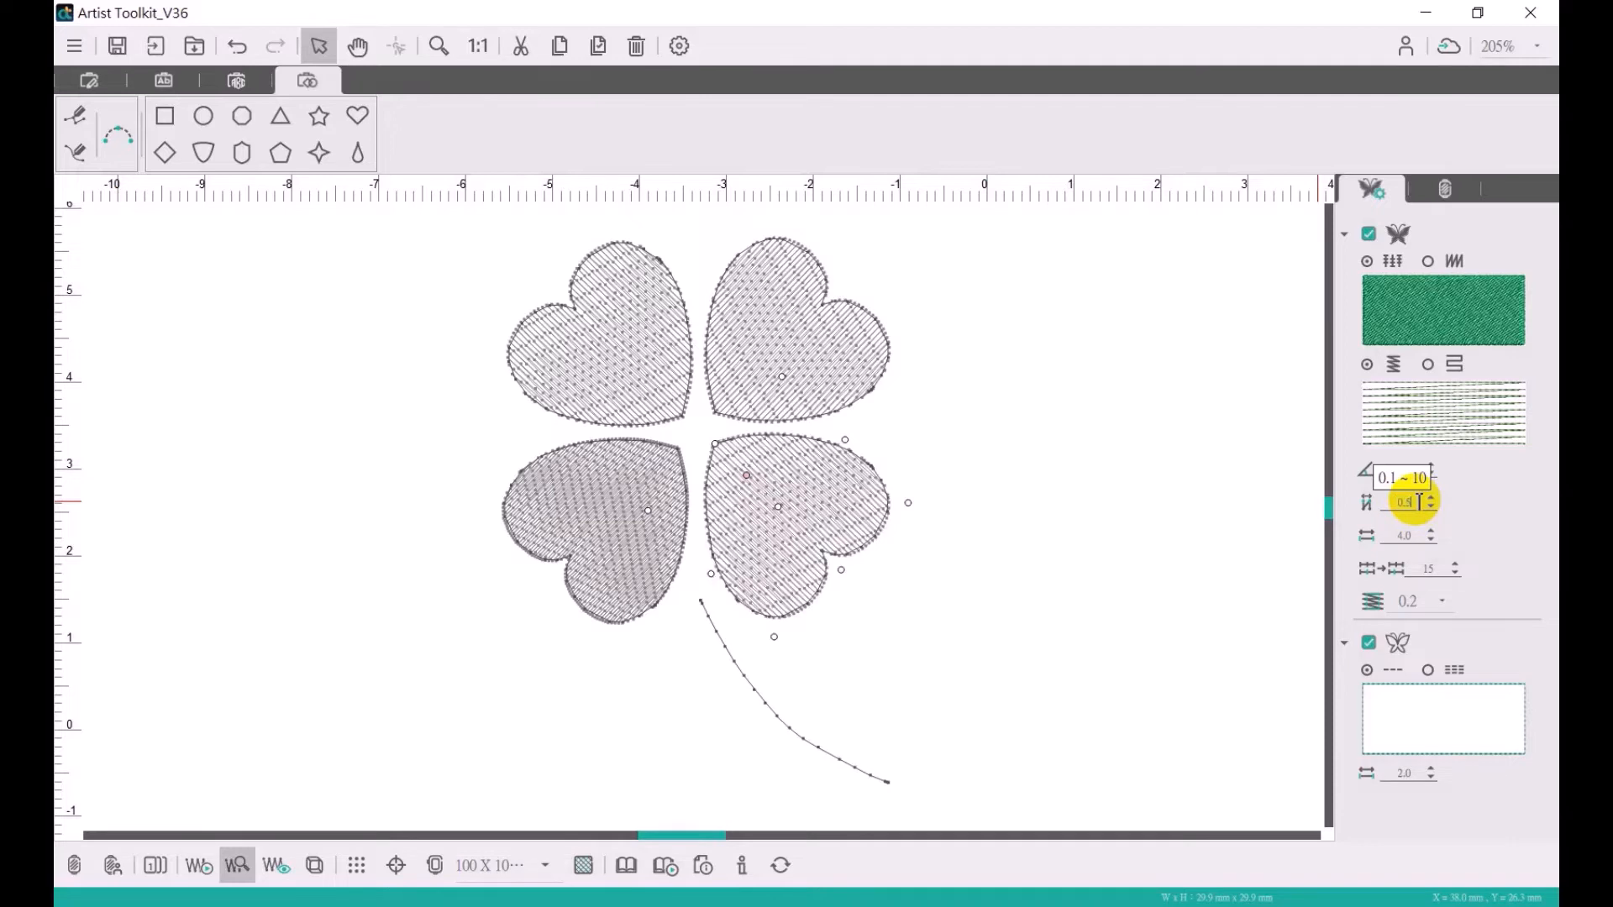
pyautogui.click(582, 509)
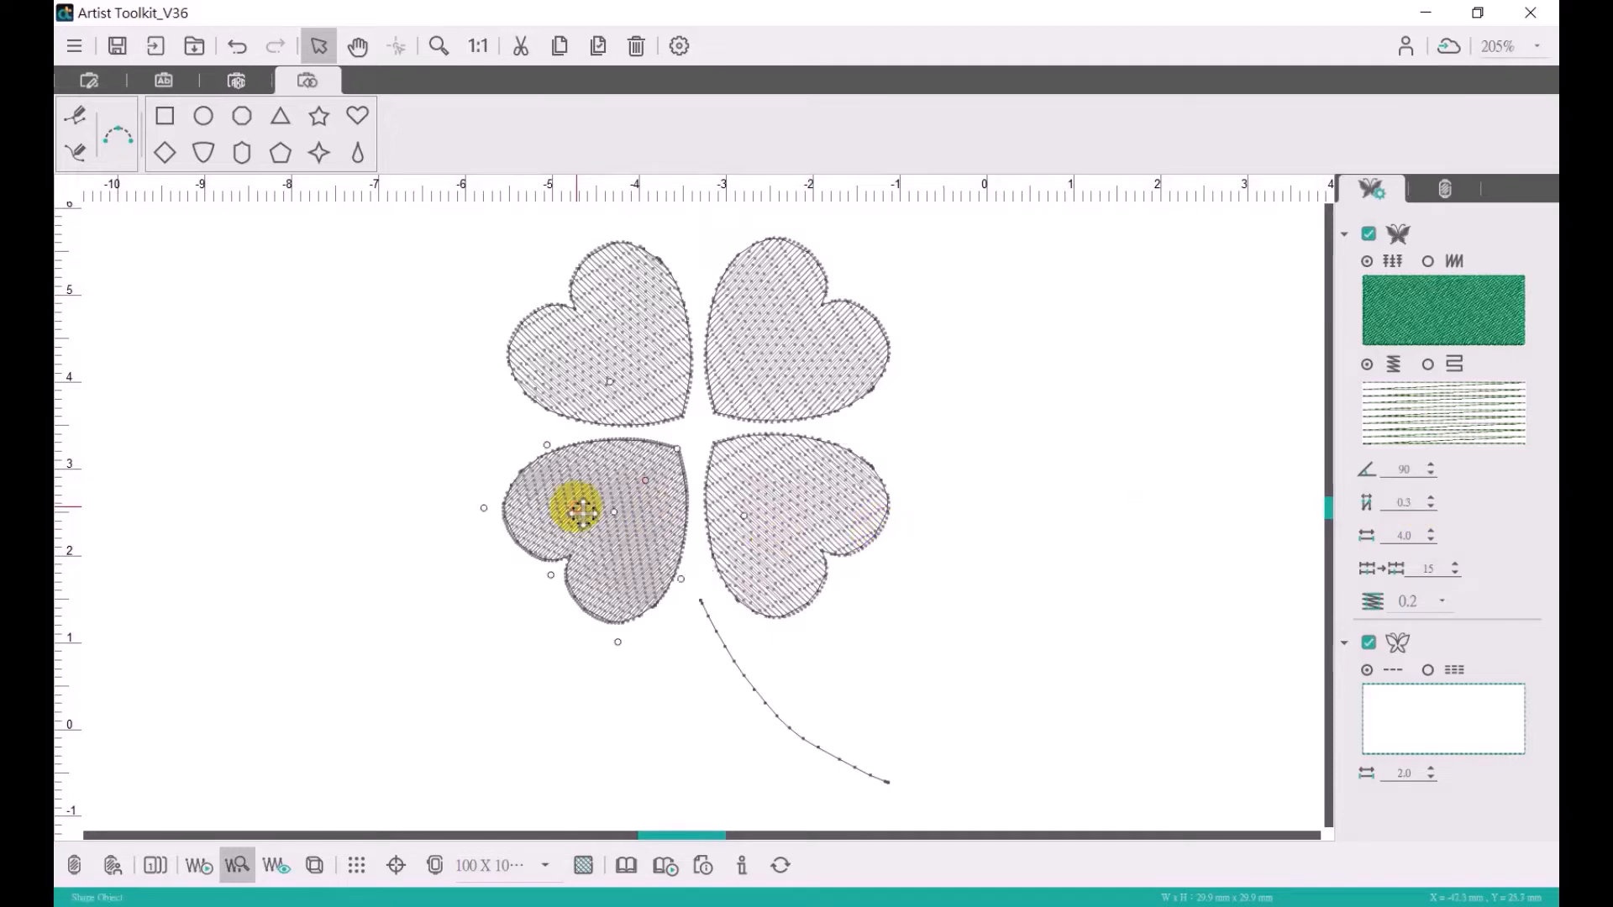
pyautogui.doubleClick(1404, 503)
pyautogui.write('0')
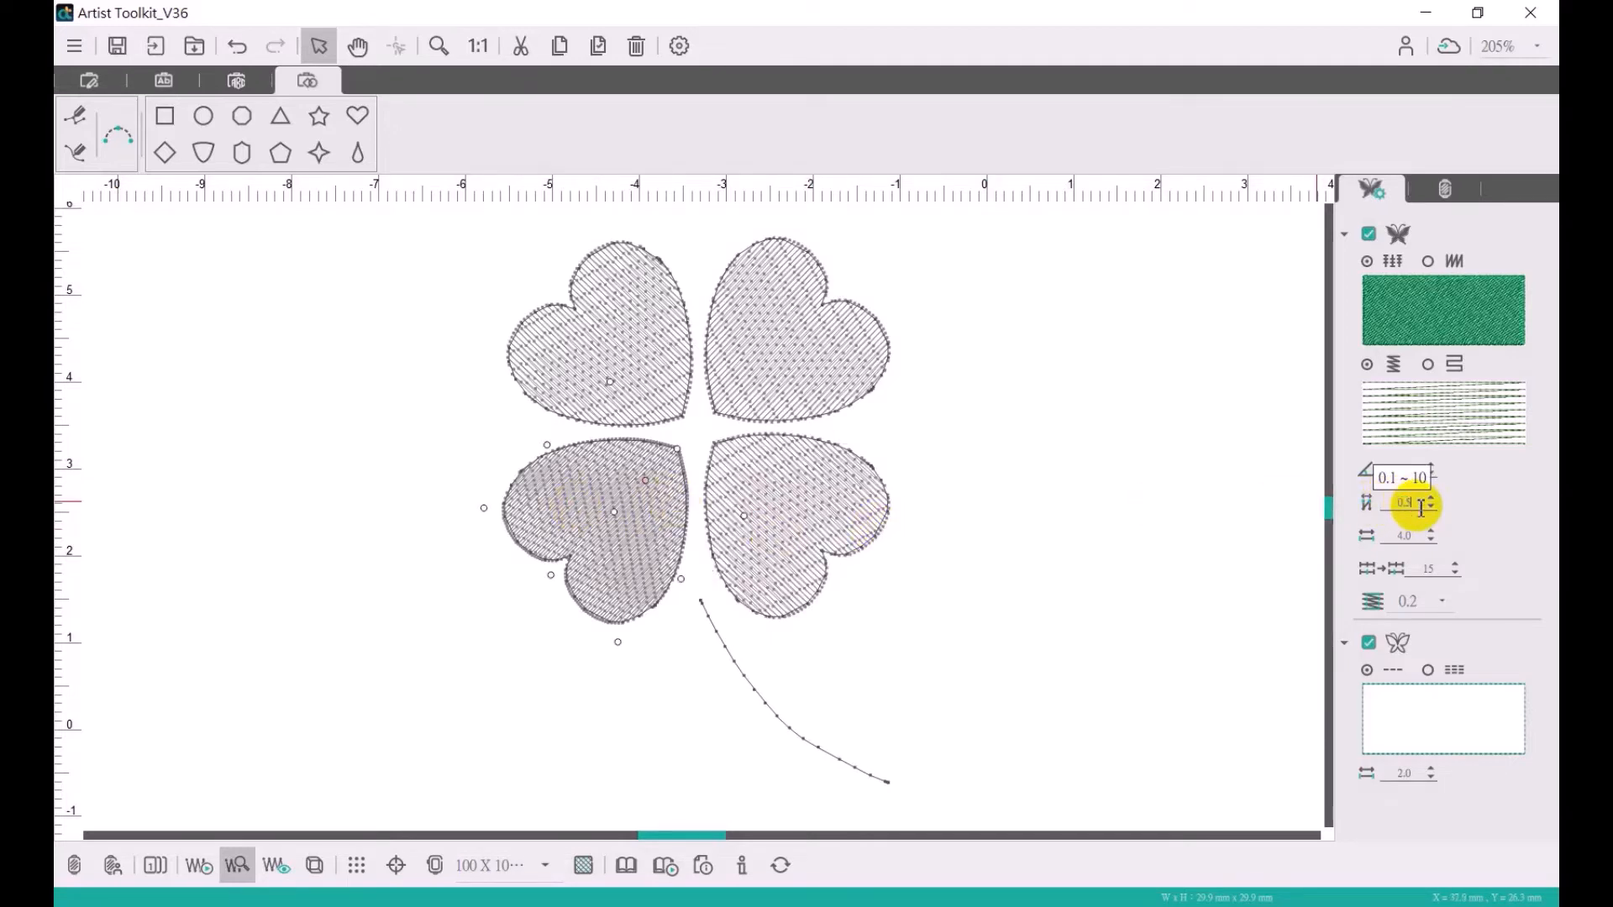
pyautogui.press('Return')
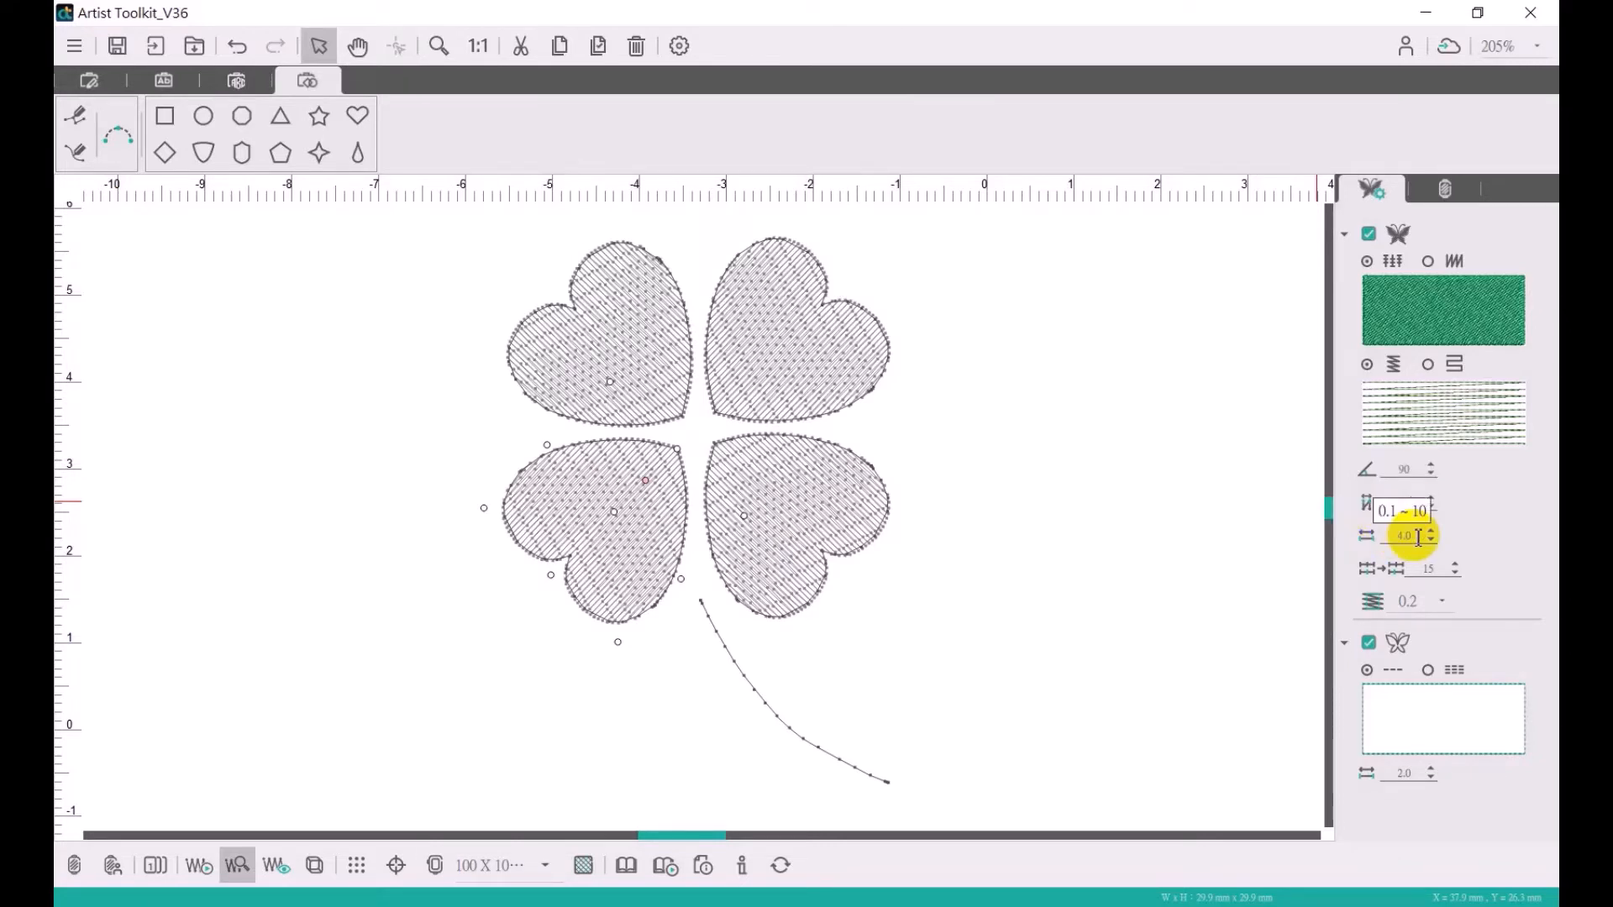
# - Set the fill stitch length of the lower-left heart to 6.0
pyautogui.doubleClick(1394, 536)
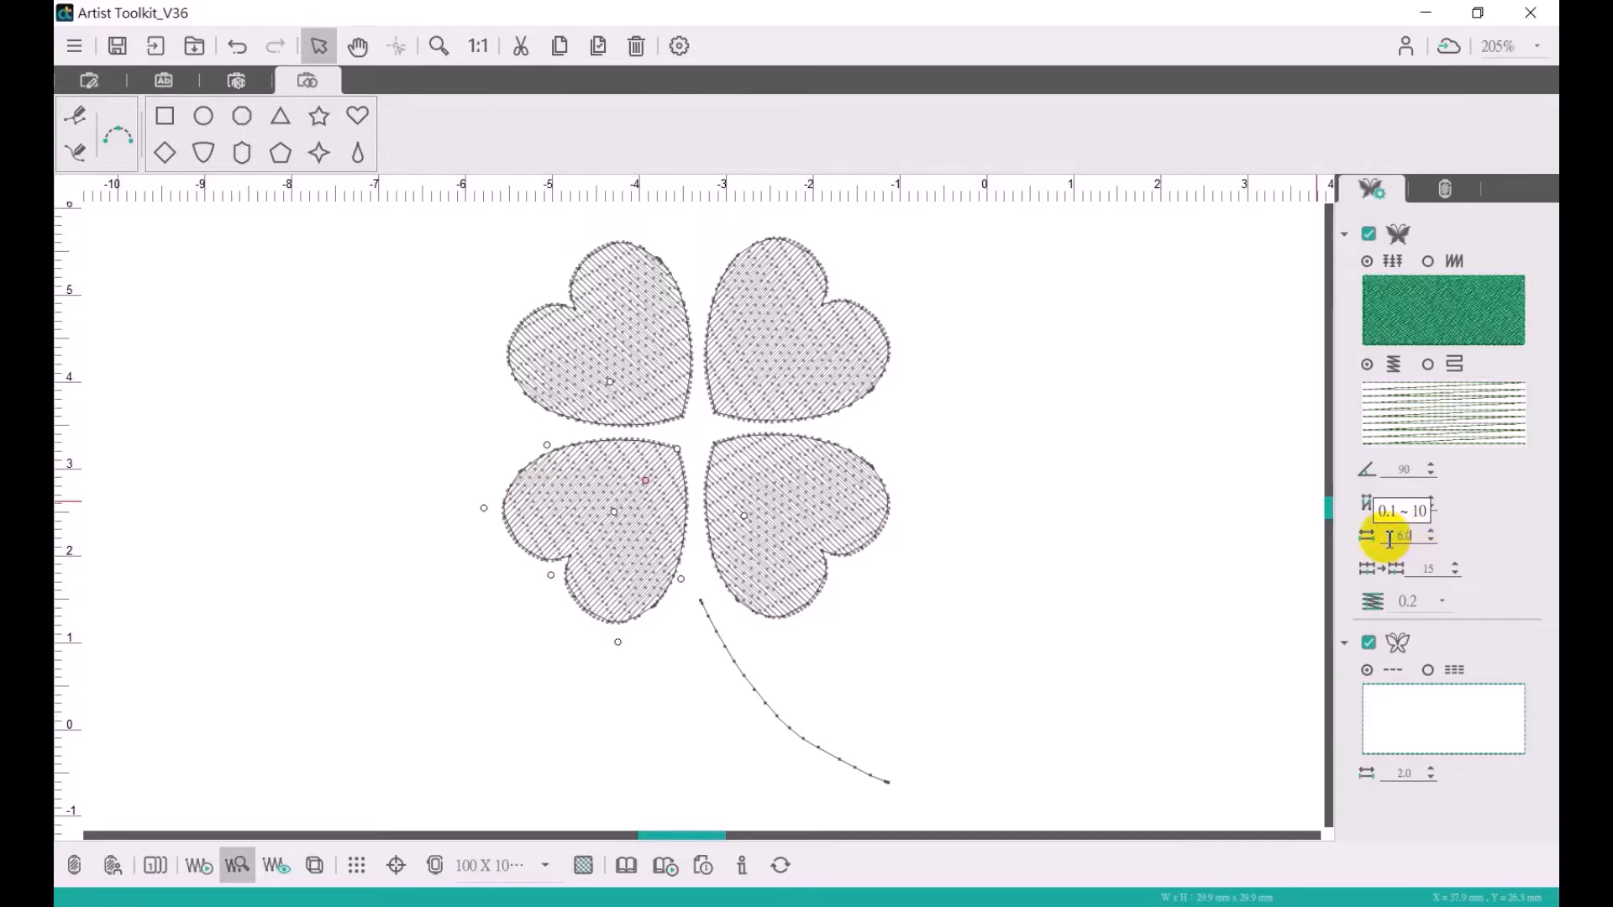
pyautogui.press('Return')
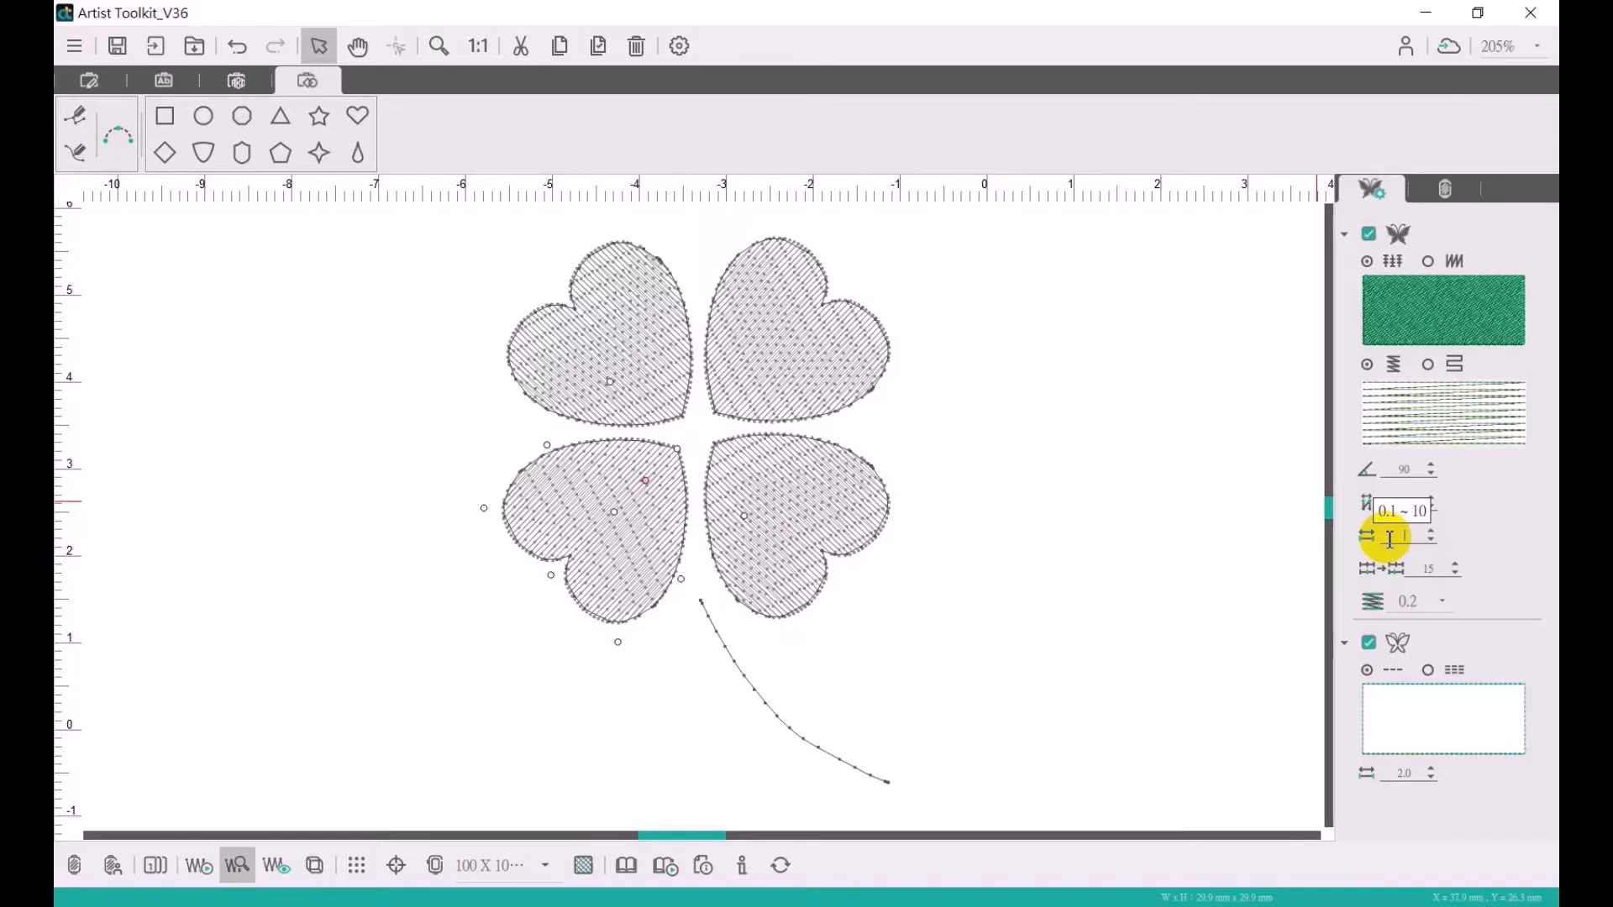
# - Set the fill stitch length of the lower-left and lower-right hearts to 5.0
pyautogui.write('5')
pyautogui.press('Return')
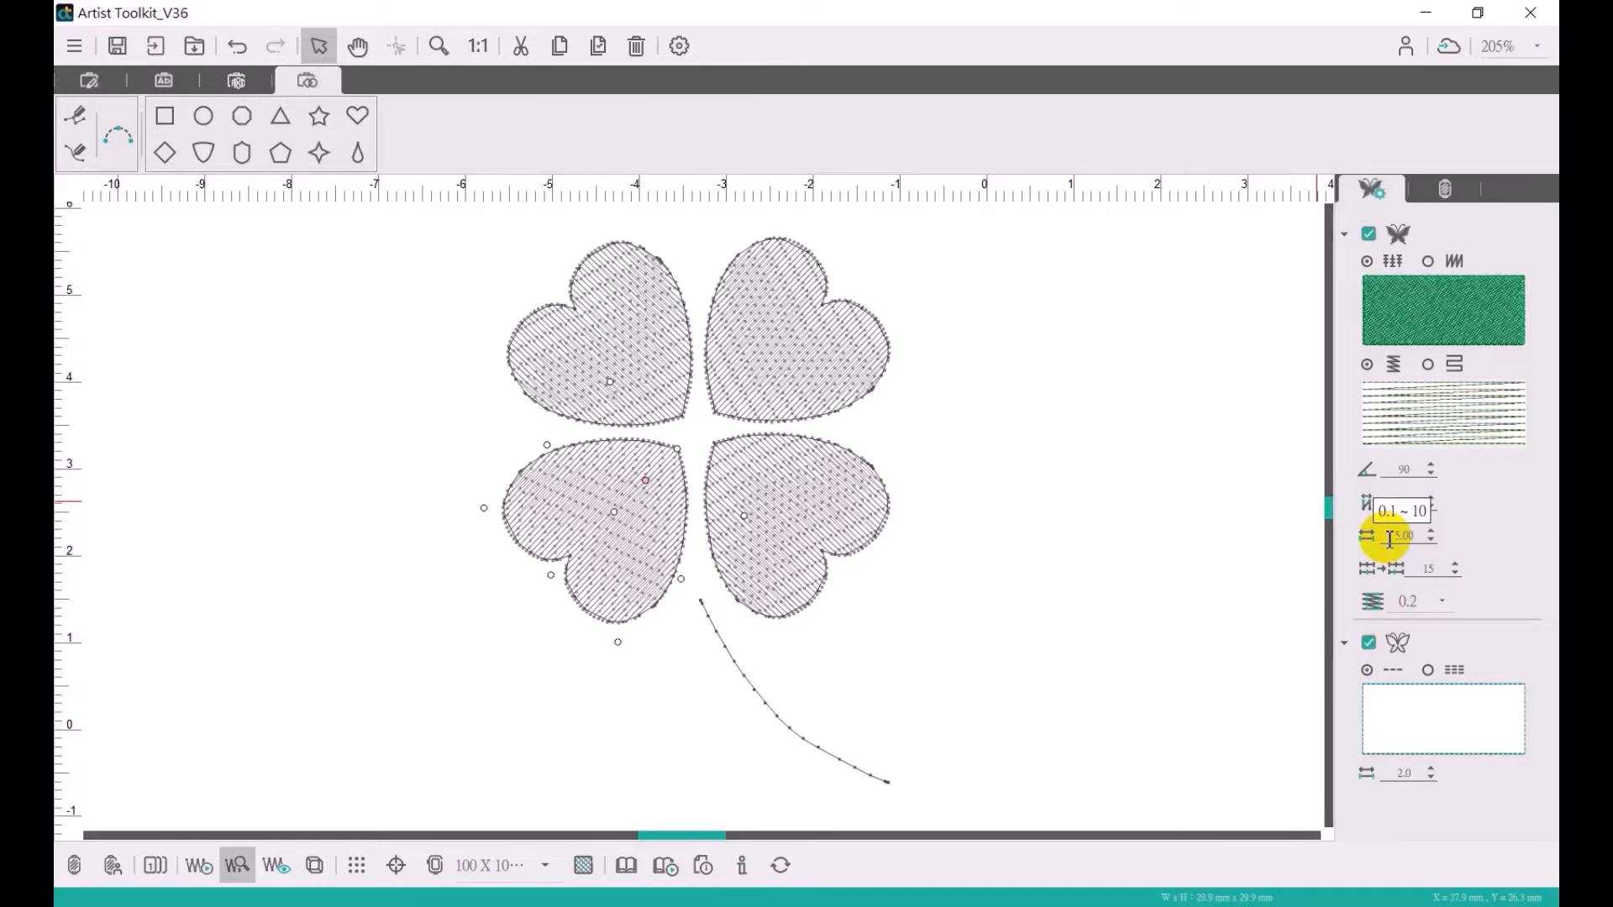
pyautogui.click(767, 526)
pyautogui.click(1422, 536)
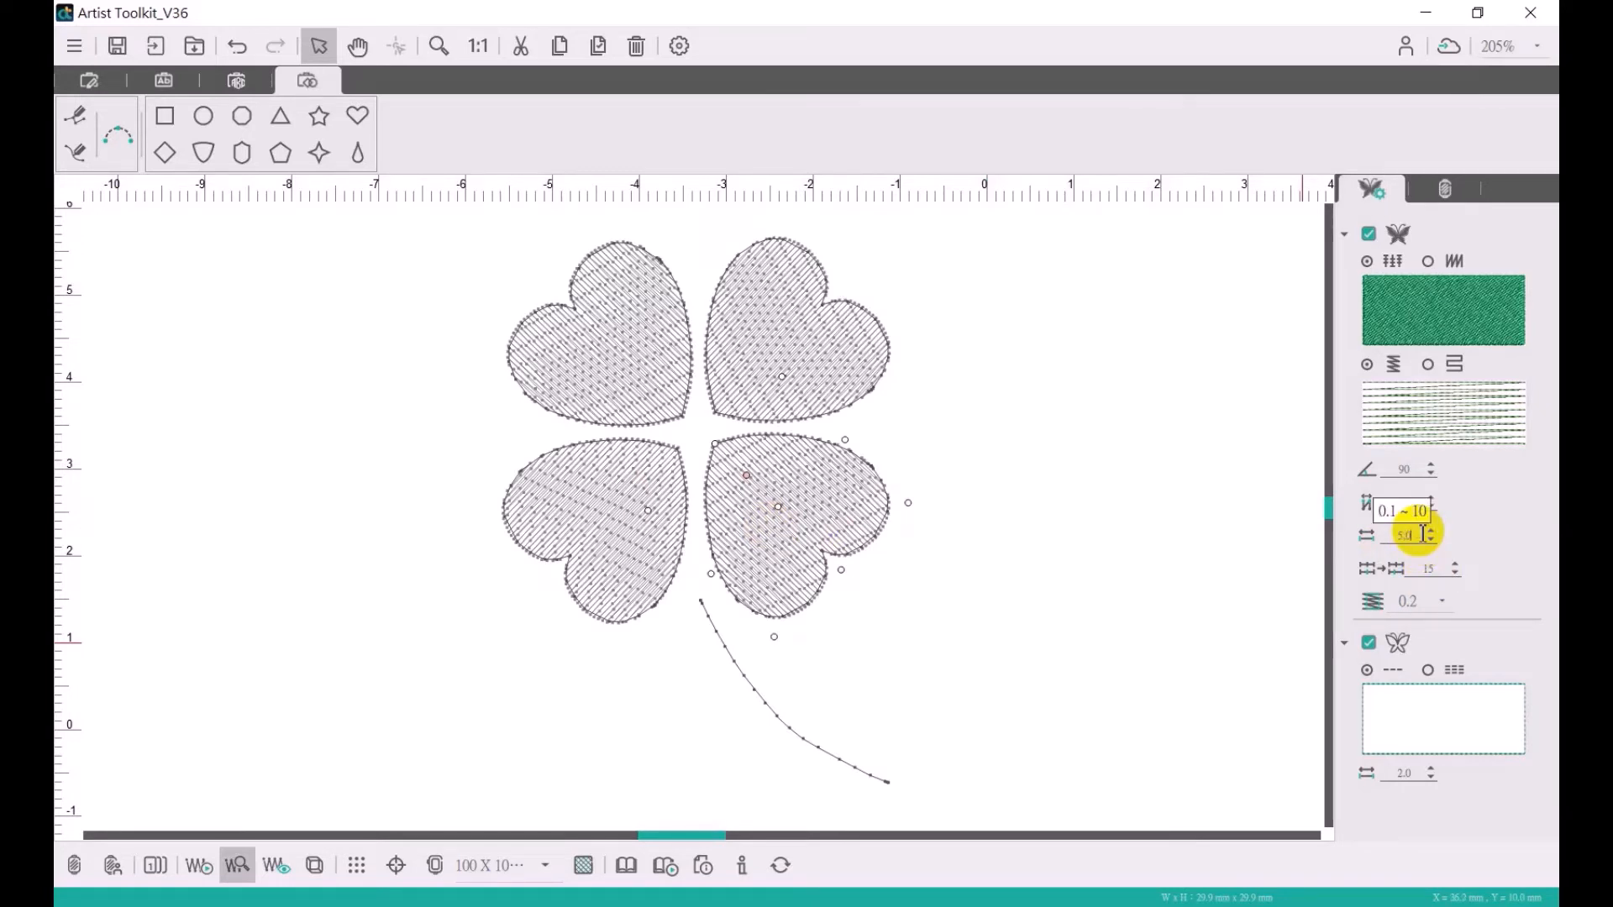
pyautogui.write('5.0')
pyautogui.press('Return')
# - Set the fill stitch length of the upper-right and upper-left hearts to 5.0
pyautogui.click(807, 353)
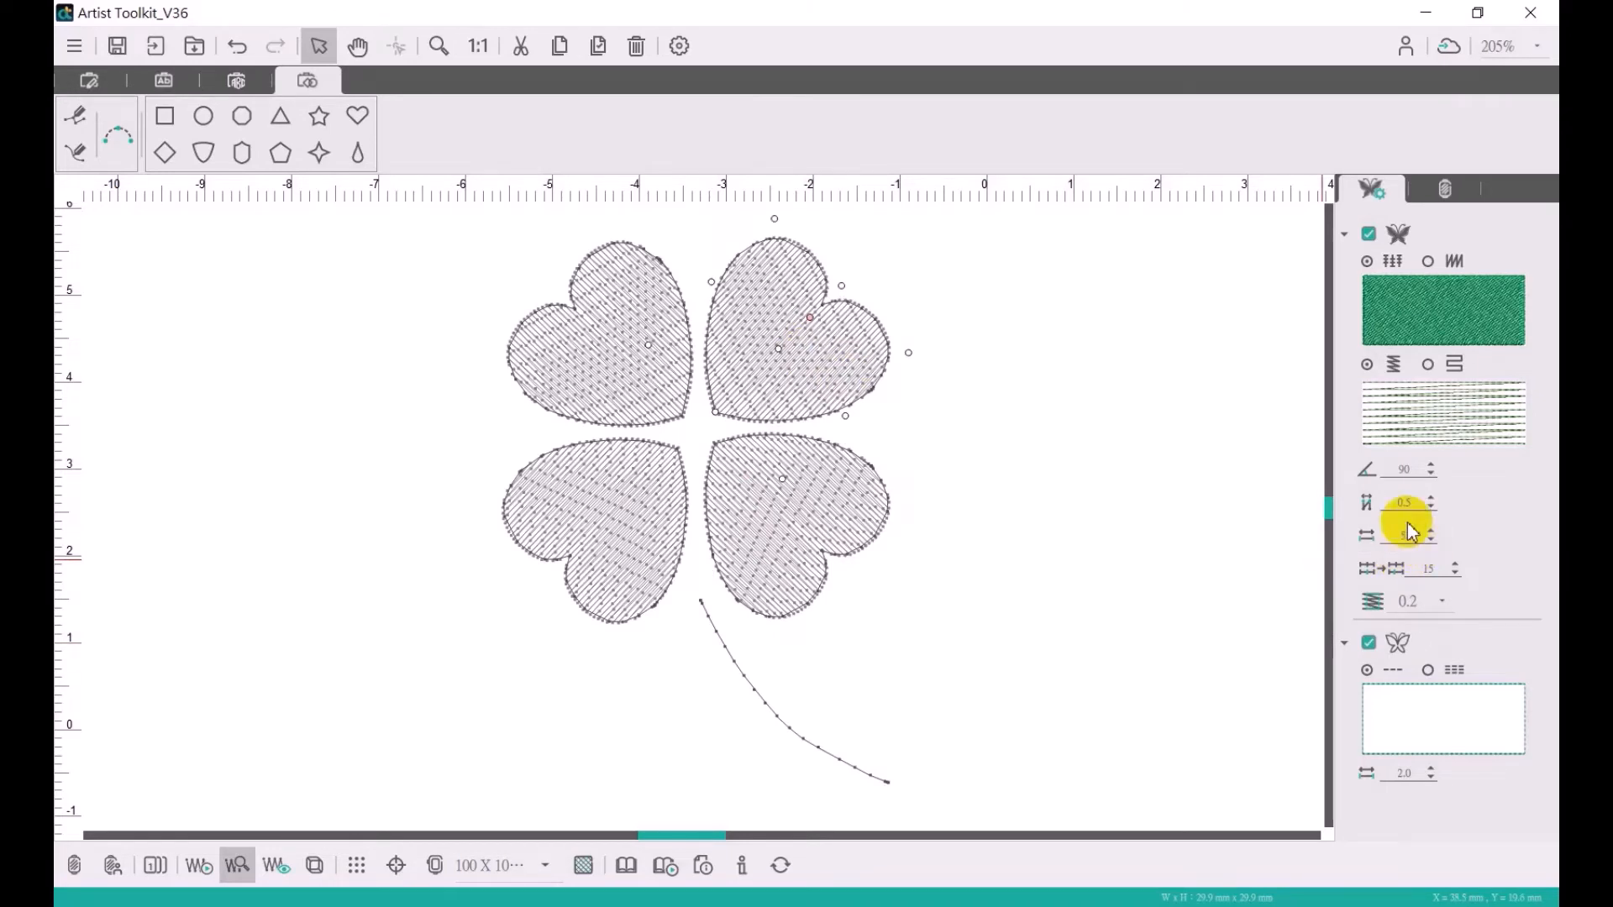
pyautogui.click(603, 356)
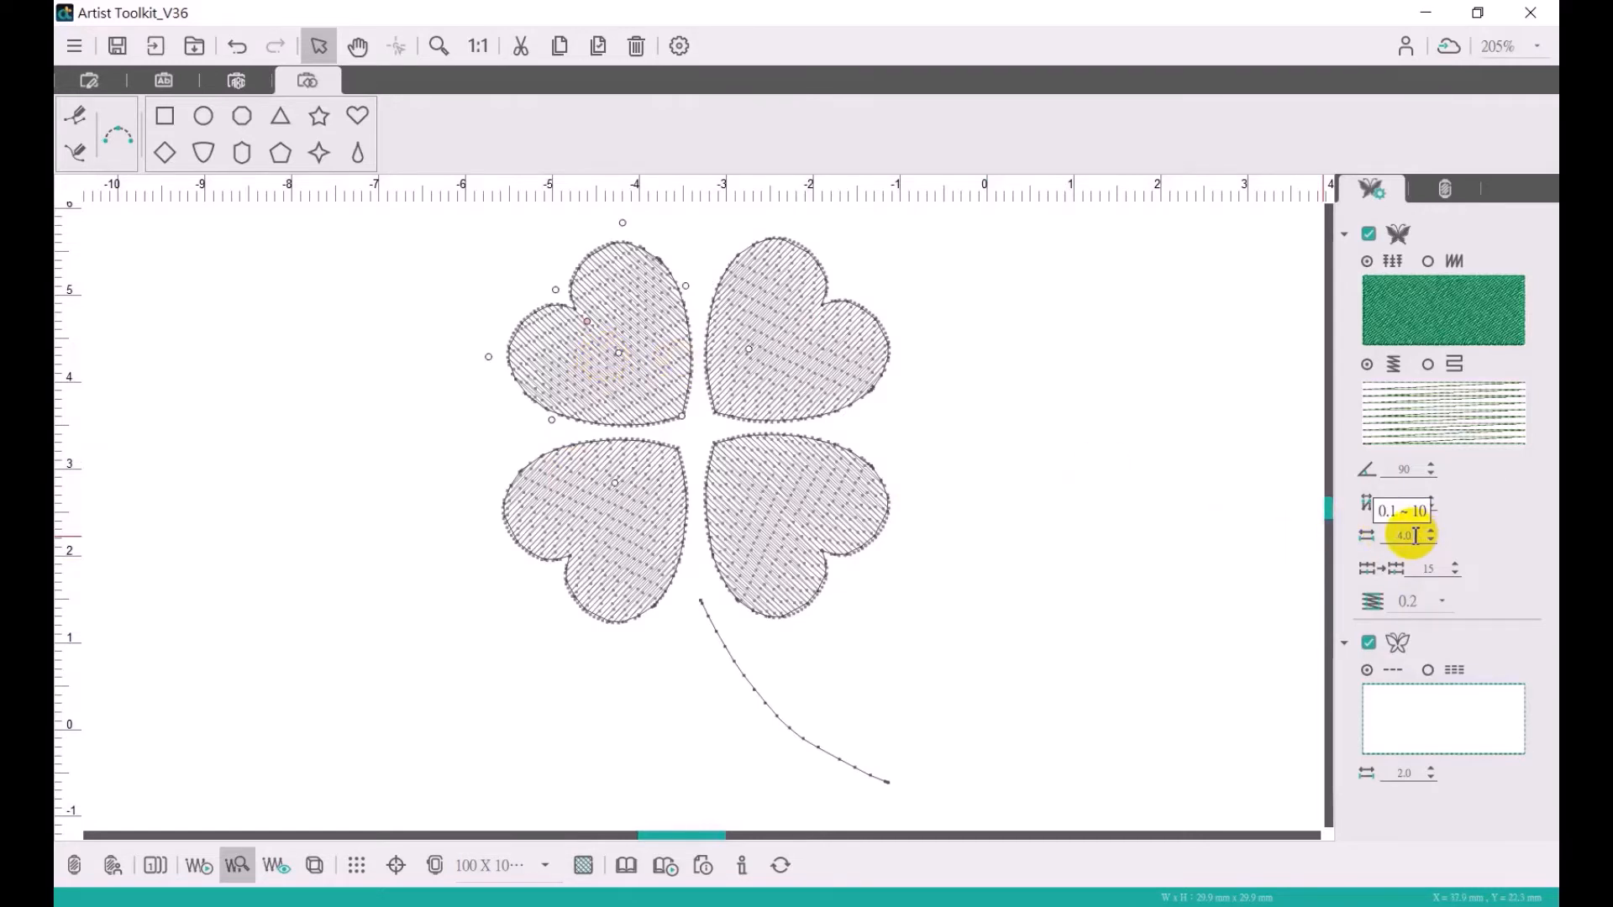
pyautogui.press('Return')
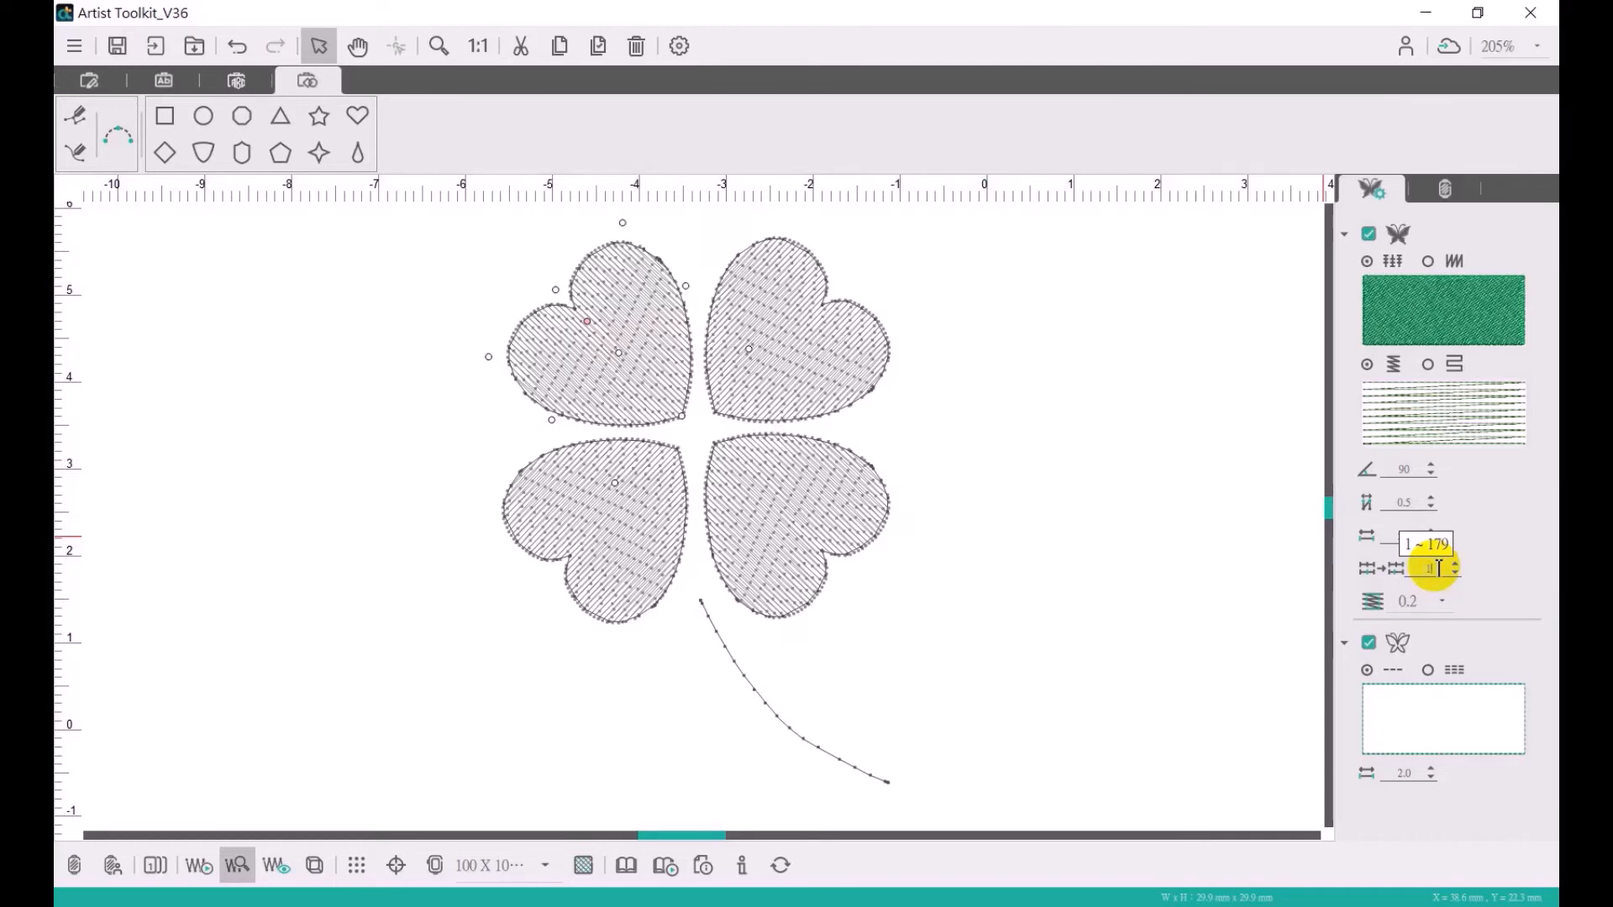
# - Set the fill stitch offset of the upper-left and upper-right hearts to 80
pyautogui.press('Return')
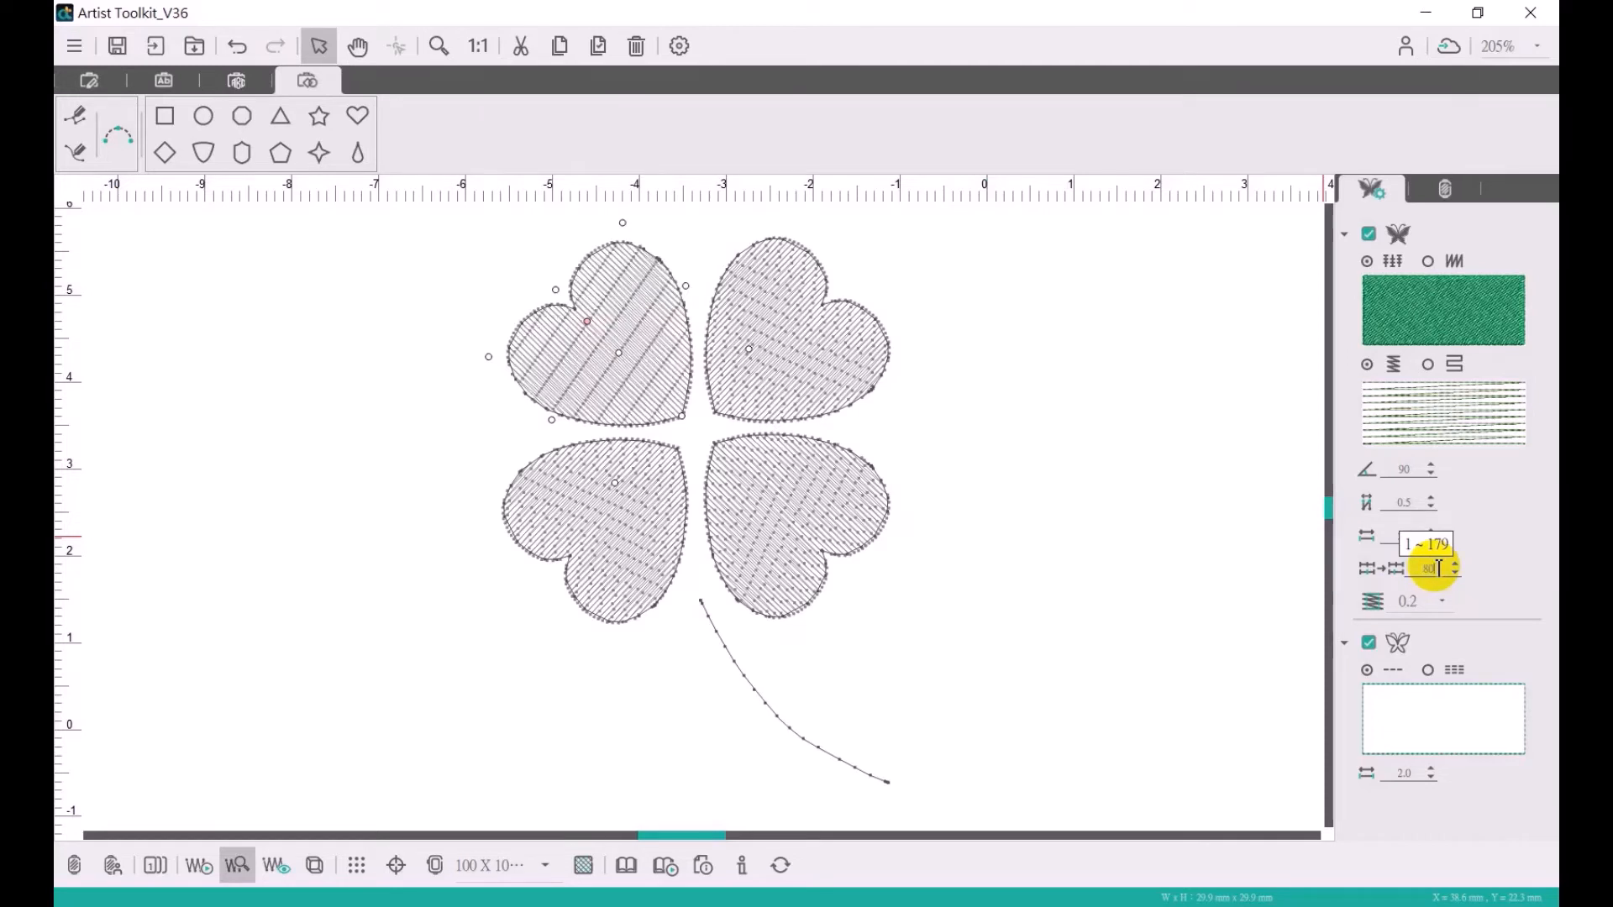
pyautogui.click(803, 372)
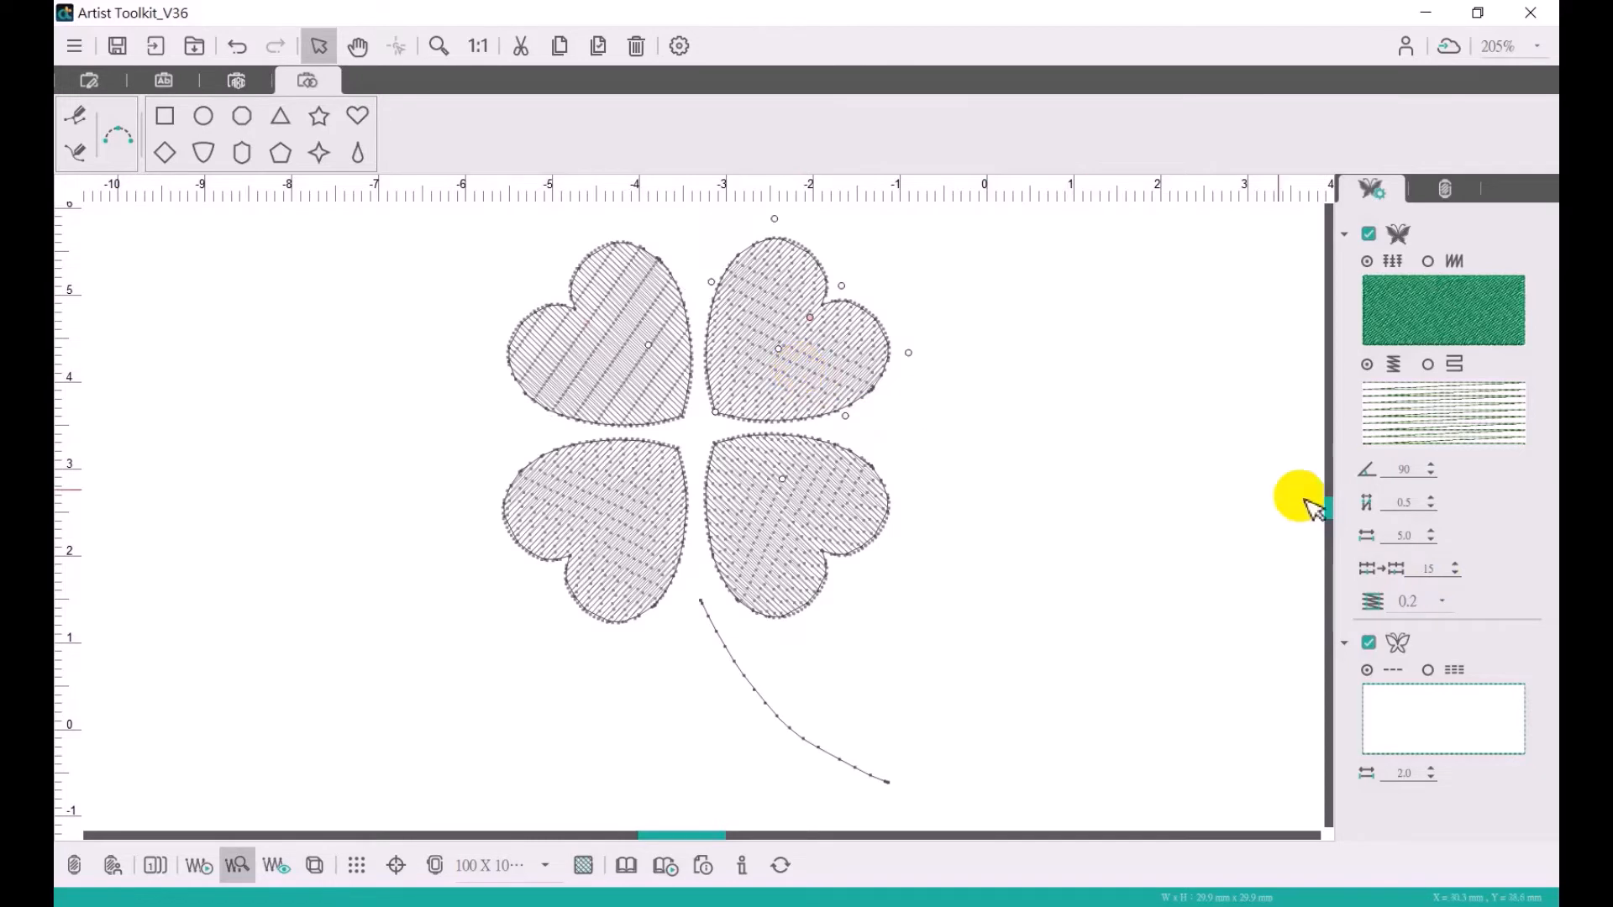
pyautogui.click(1448, 572)
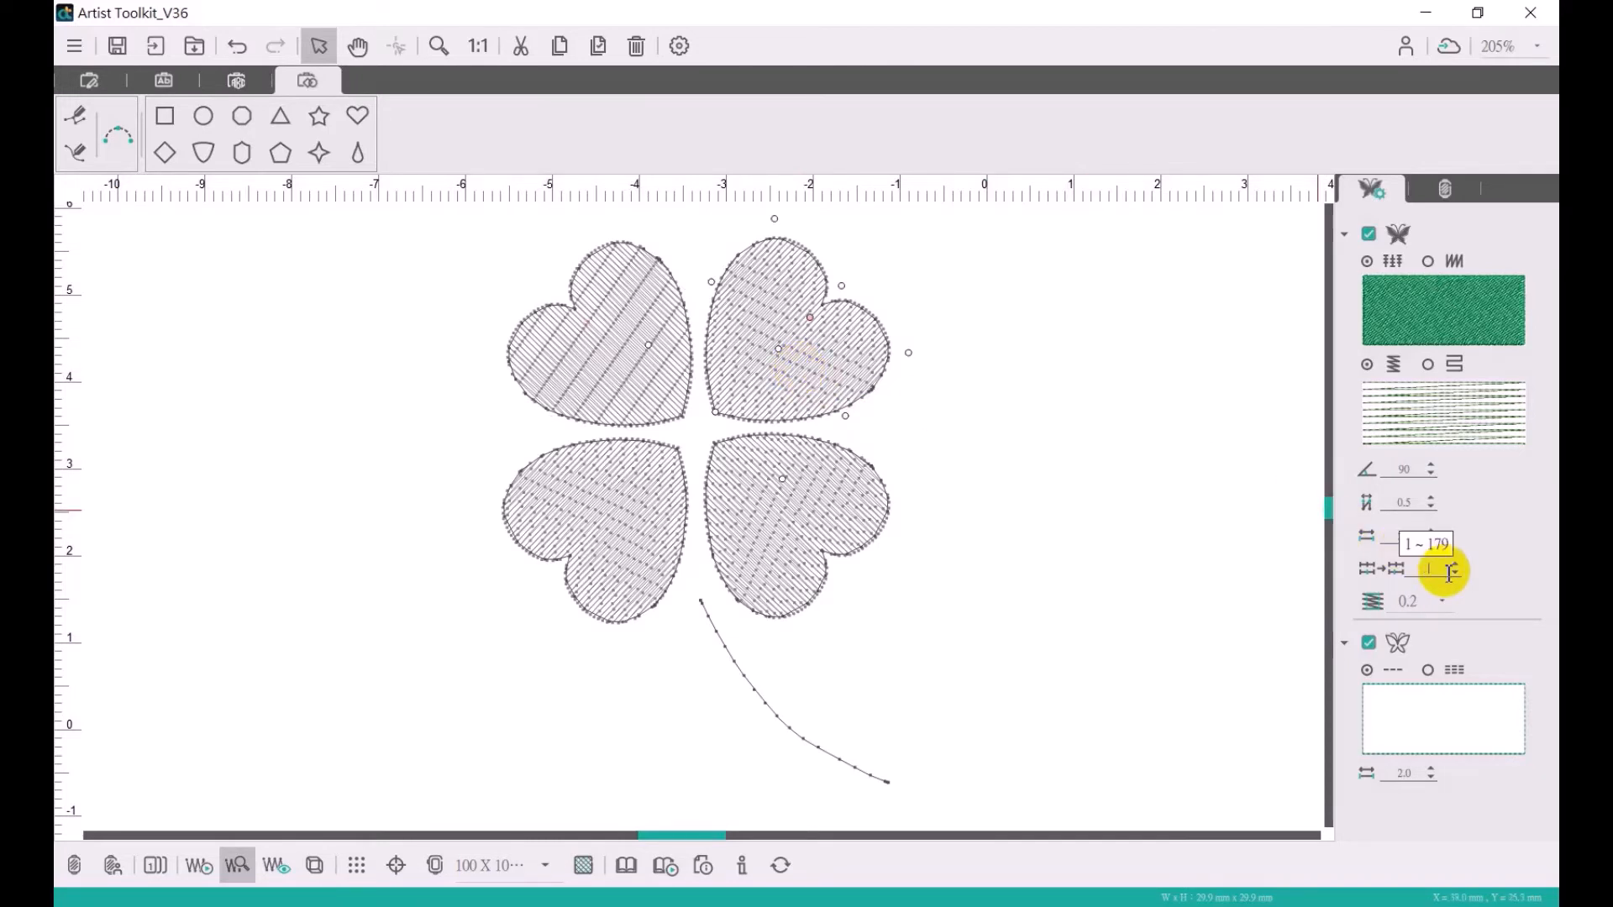
pyautogui.press('Return')
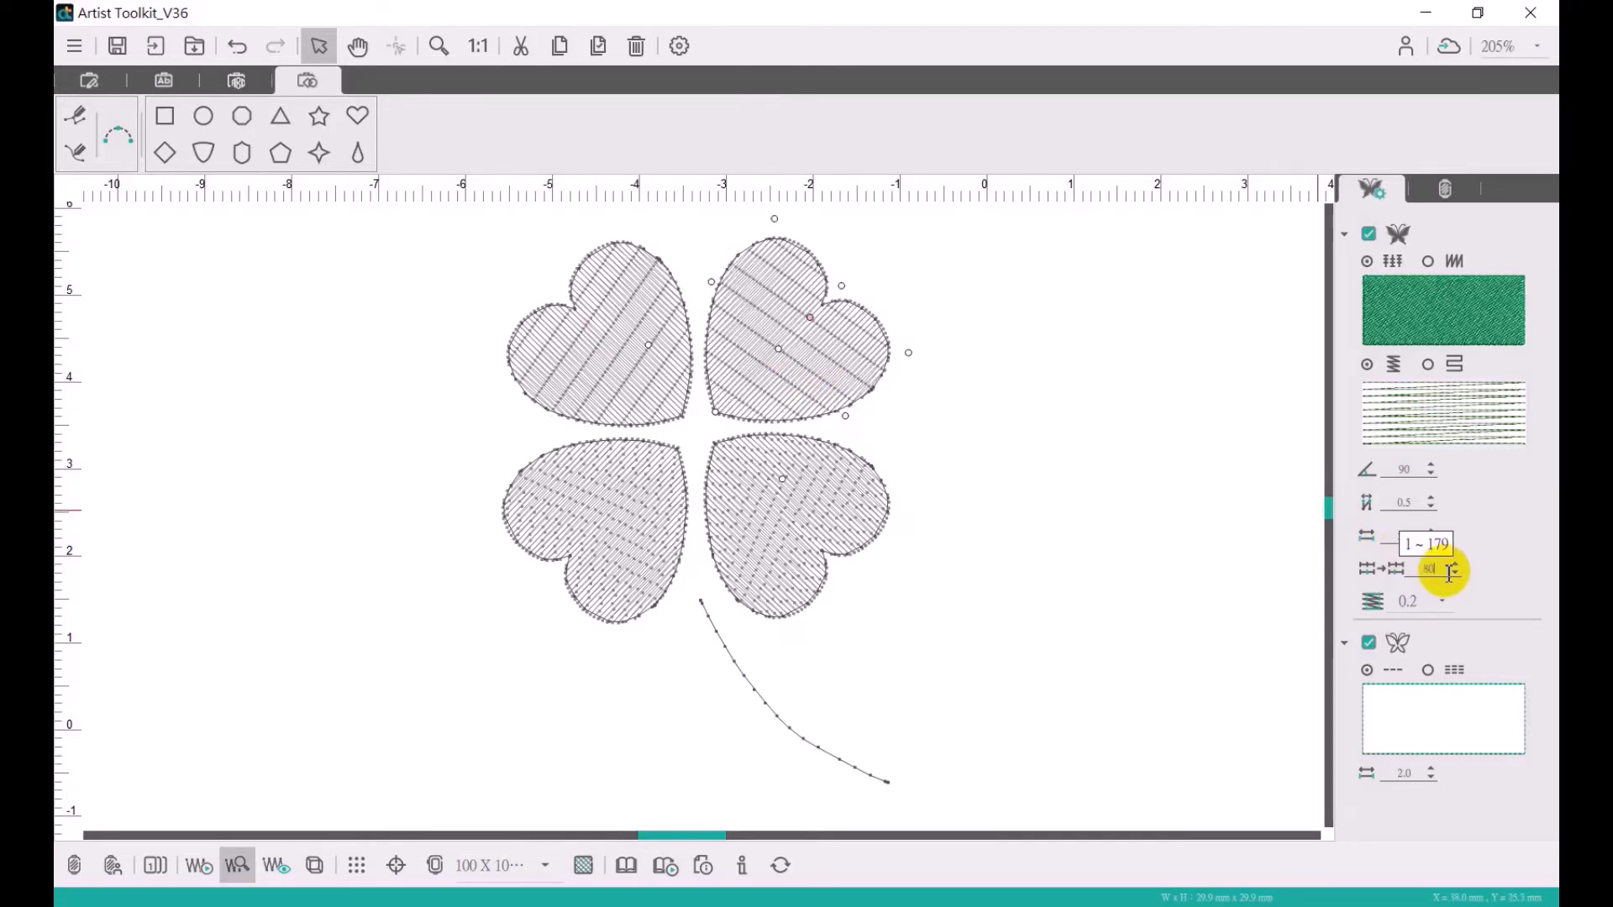
# - Set the fill stitch offset of the lower-right and lower-left hearts to 80
pyautogui.click(788, 504)
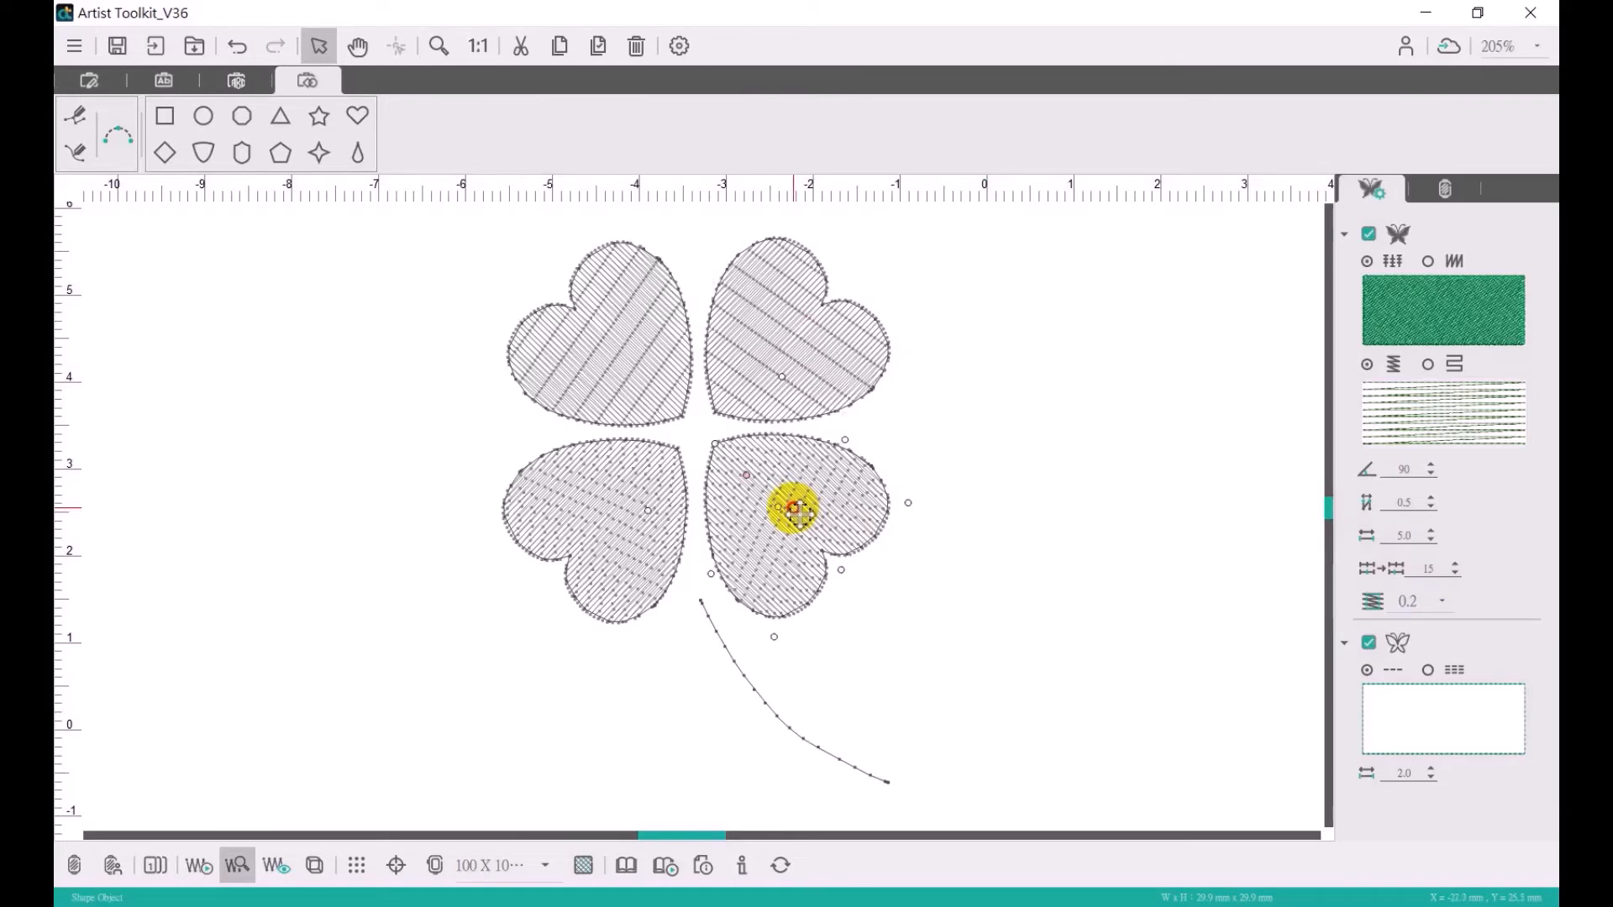
pyautogui.click(1441, 573)
pyautogui.write('80')
pyautogui.press('Return')
pyautogui.click(628, 529)
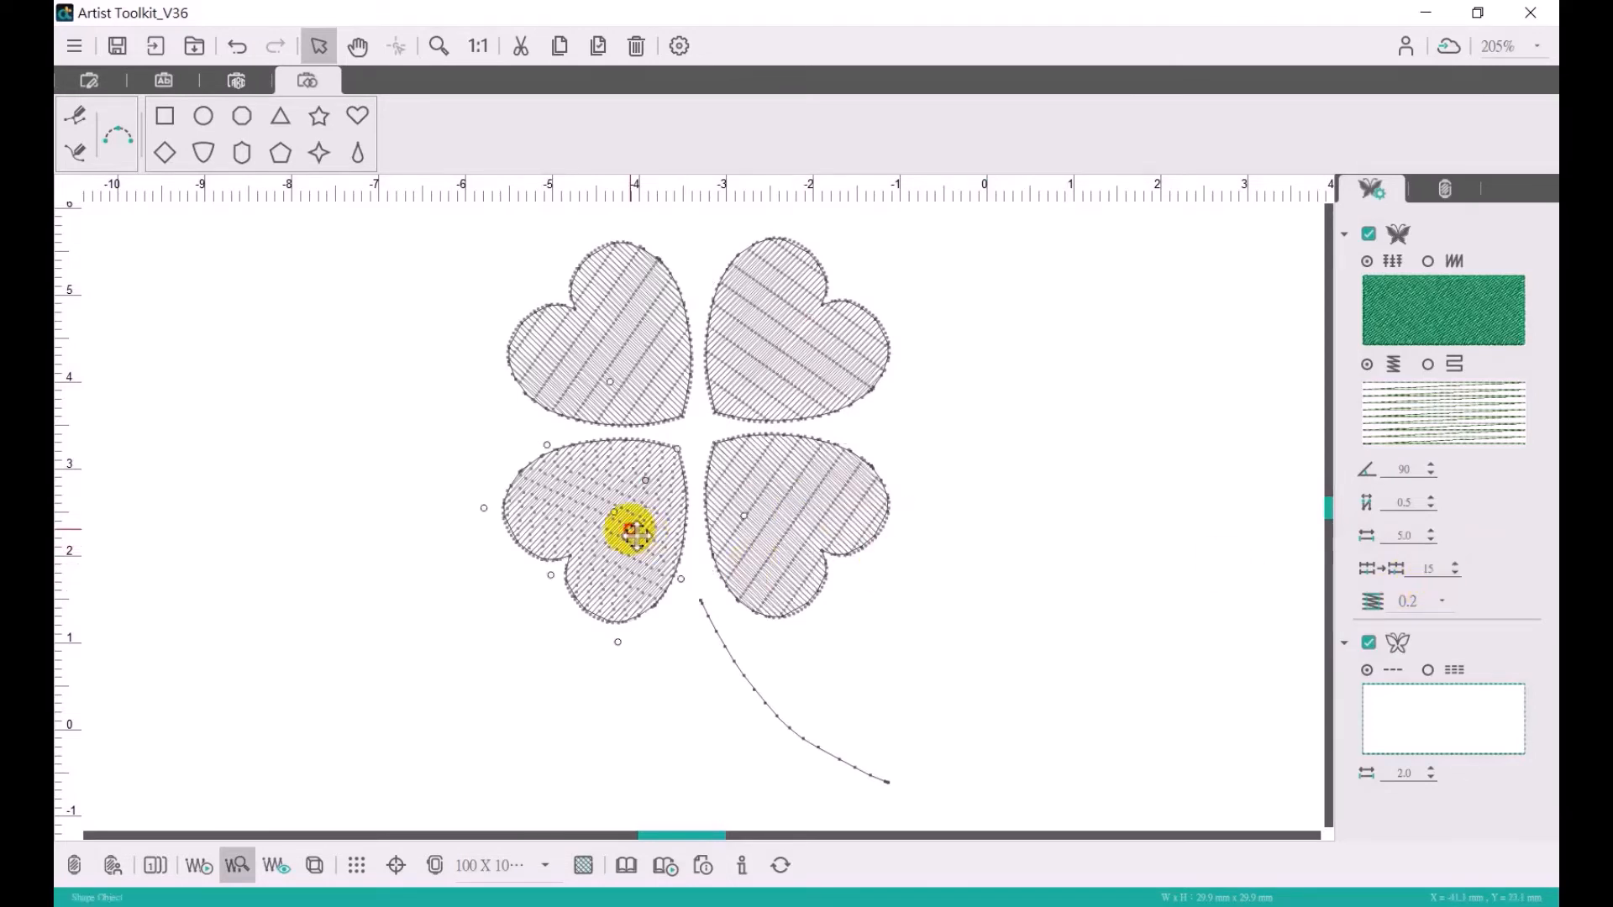
pyautogui.click(1431, 571)
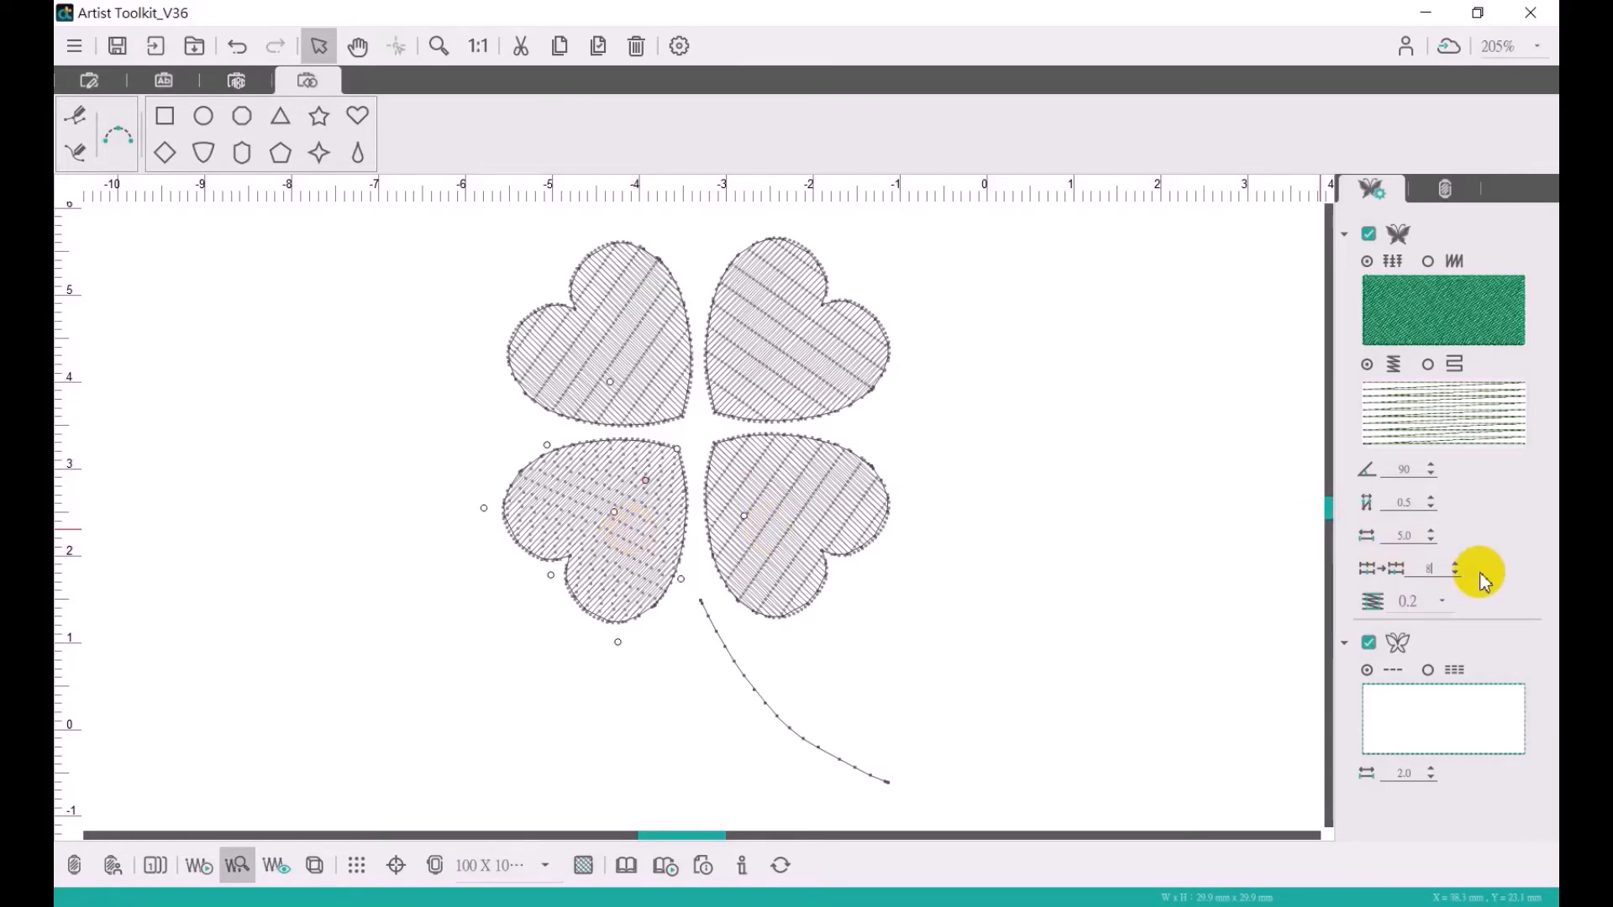
pyautogui.write('80')
pyautogui.press('Return')
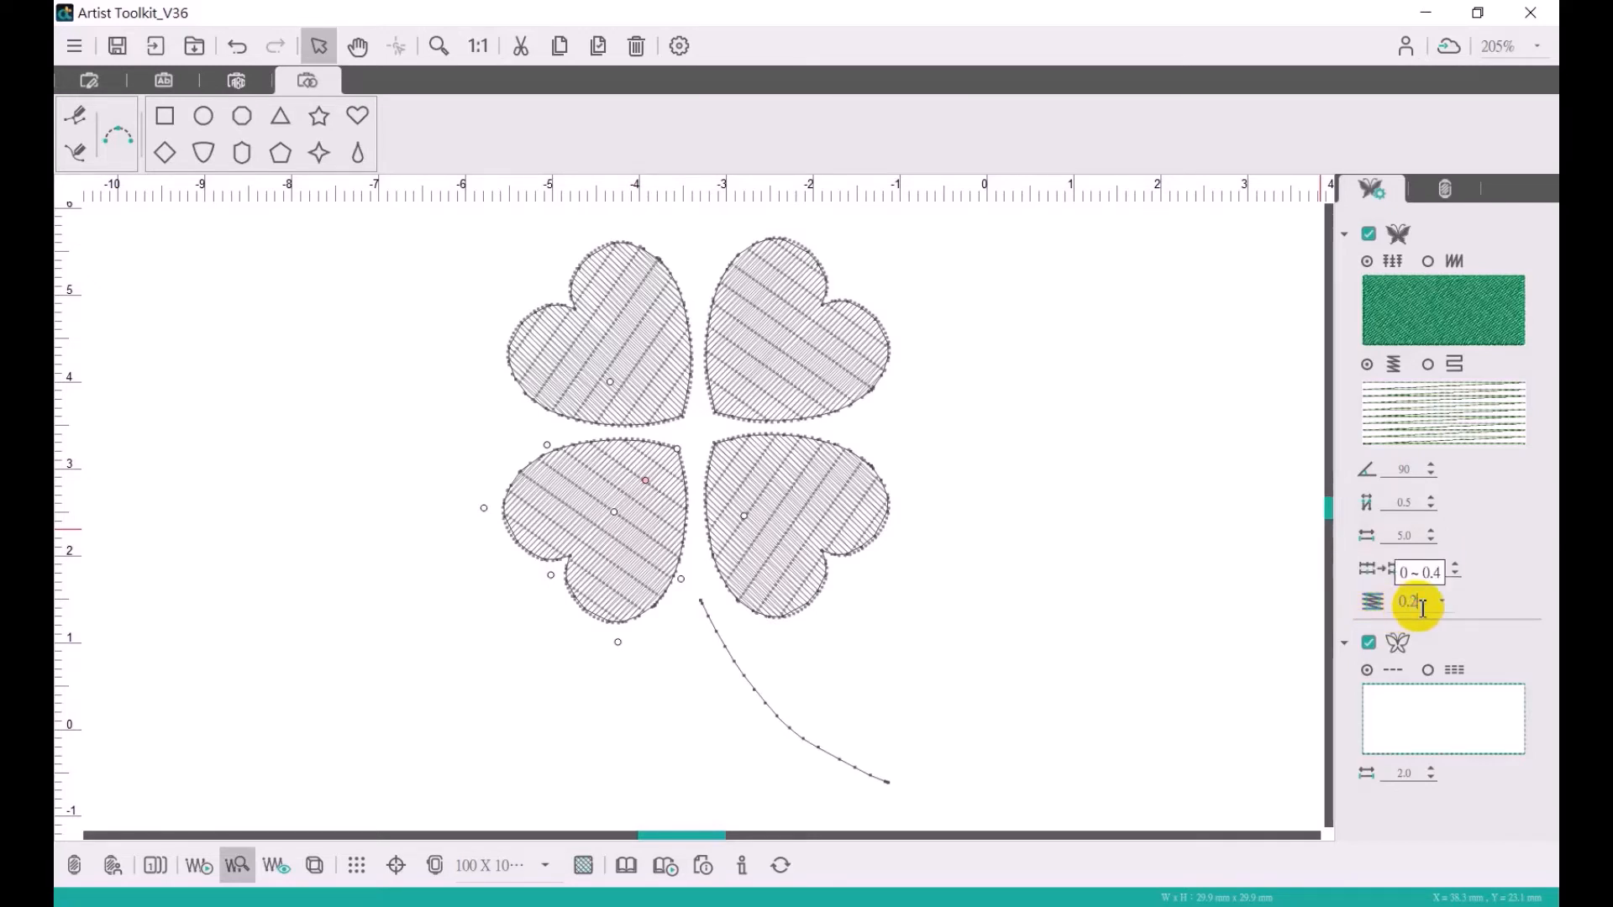
# - Set the fill's pull compensation to 0.4 for the lower-left and lower-right hearts
pyautogui.write('4')
pyautogui.click(788, 521)
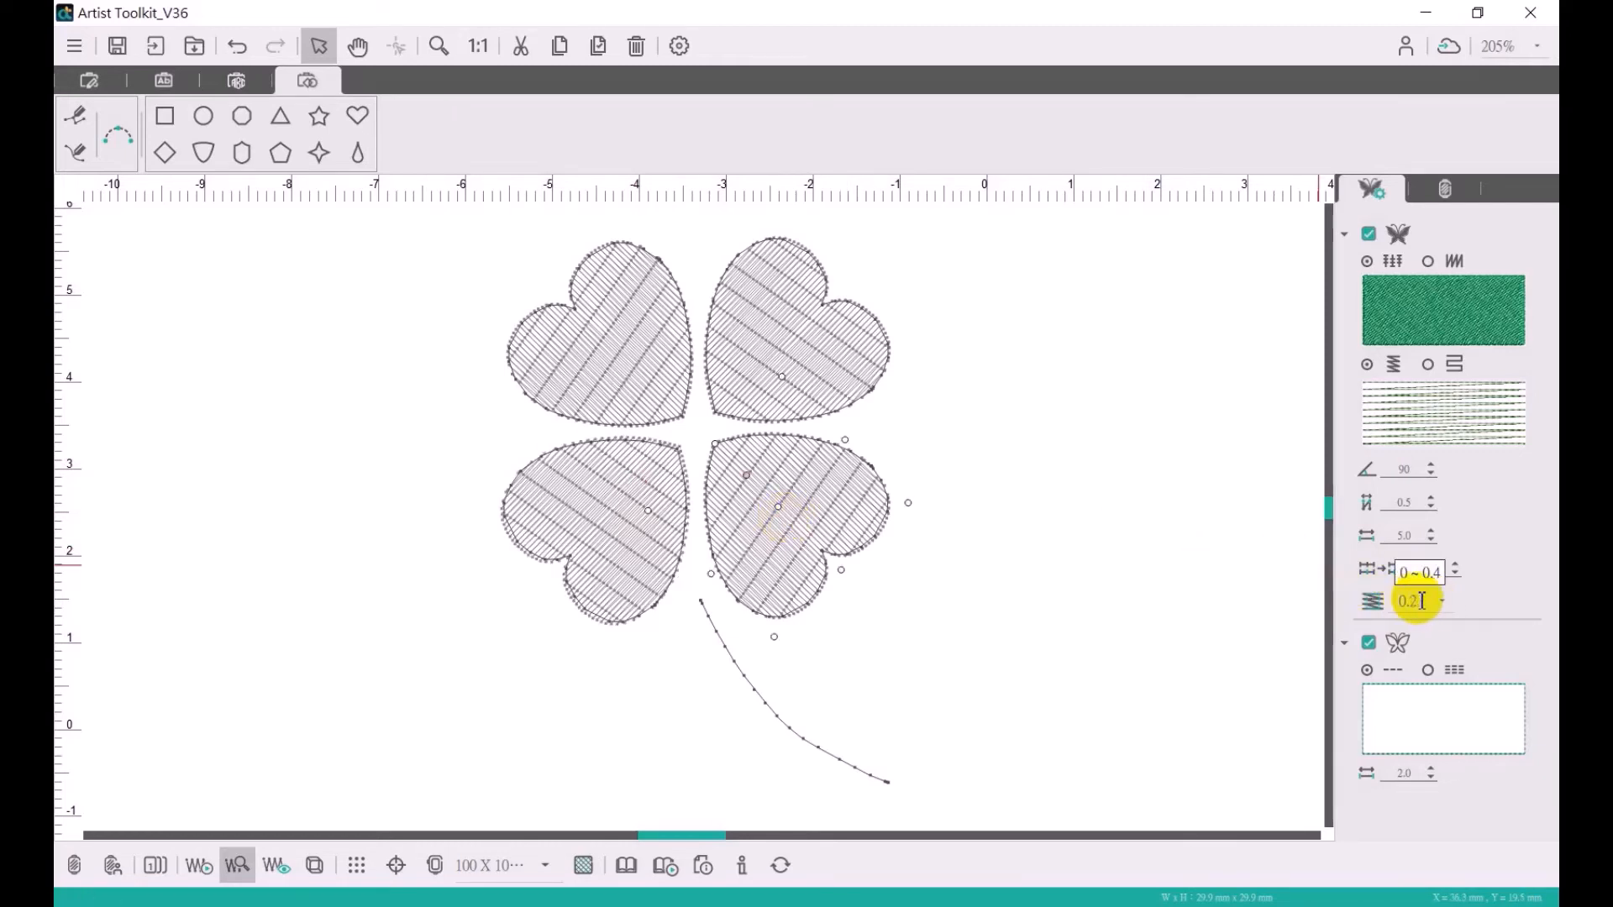
pyautogui.write('4')
# - Set the fill's pull compensation to 0.4 for the upper-right and upper-left hearts
pyautogui.click(814, 353)
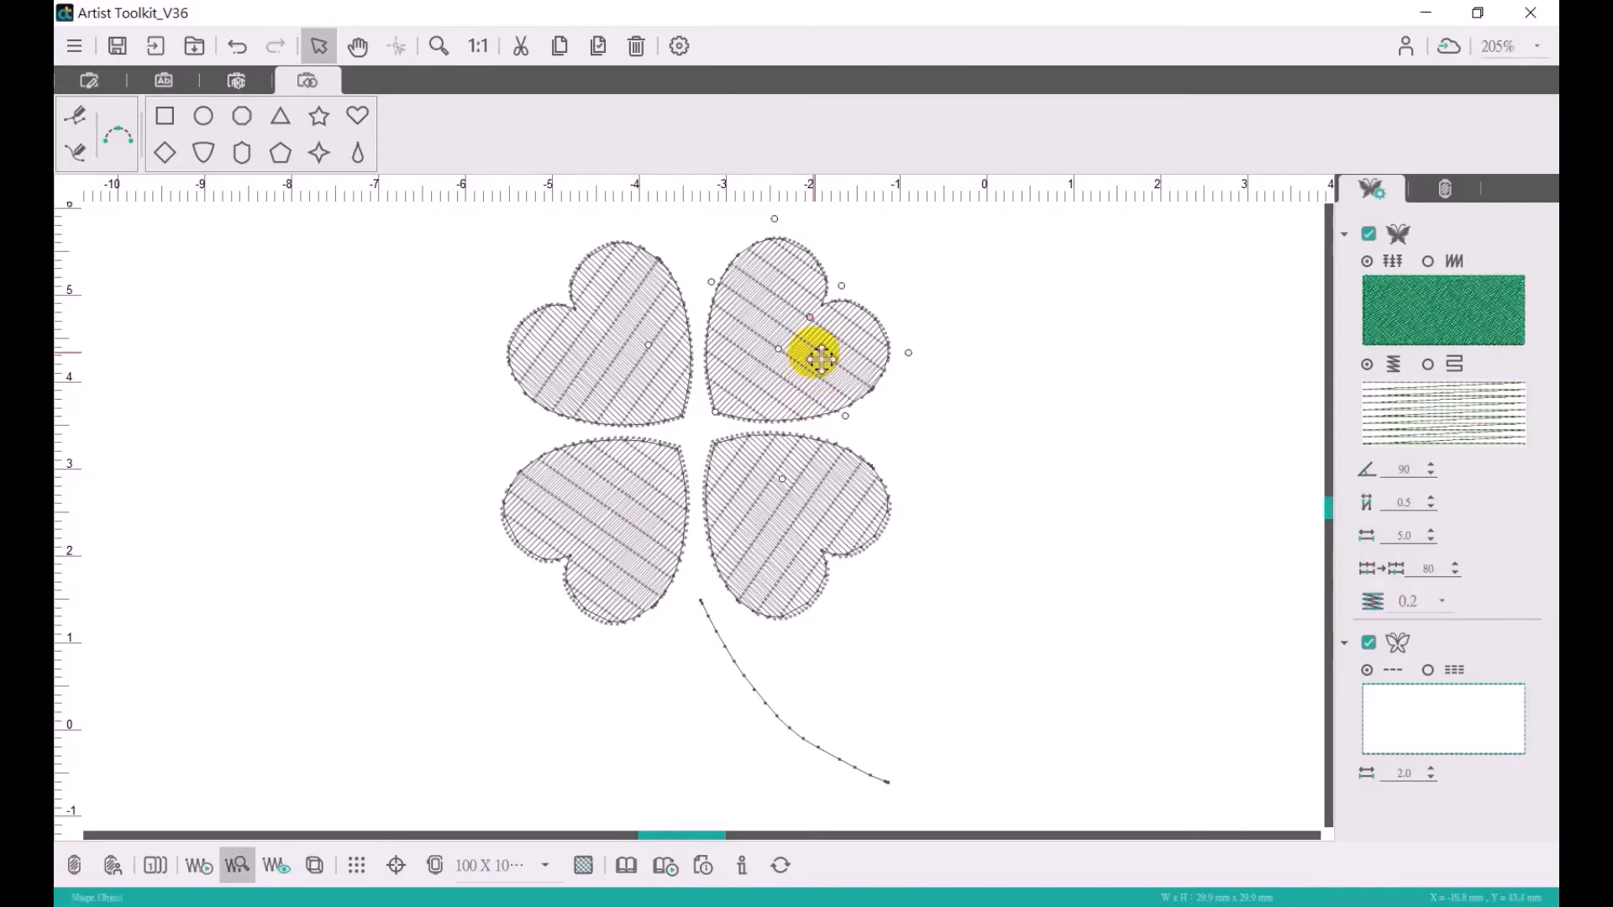
pyautogui.click(1441, 598)
pyautogui.click(1420, 750)
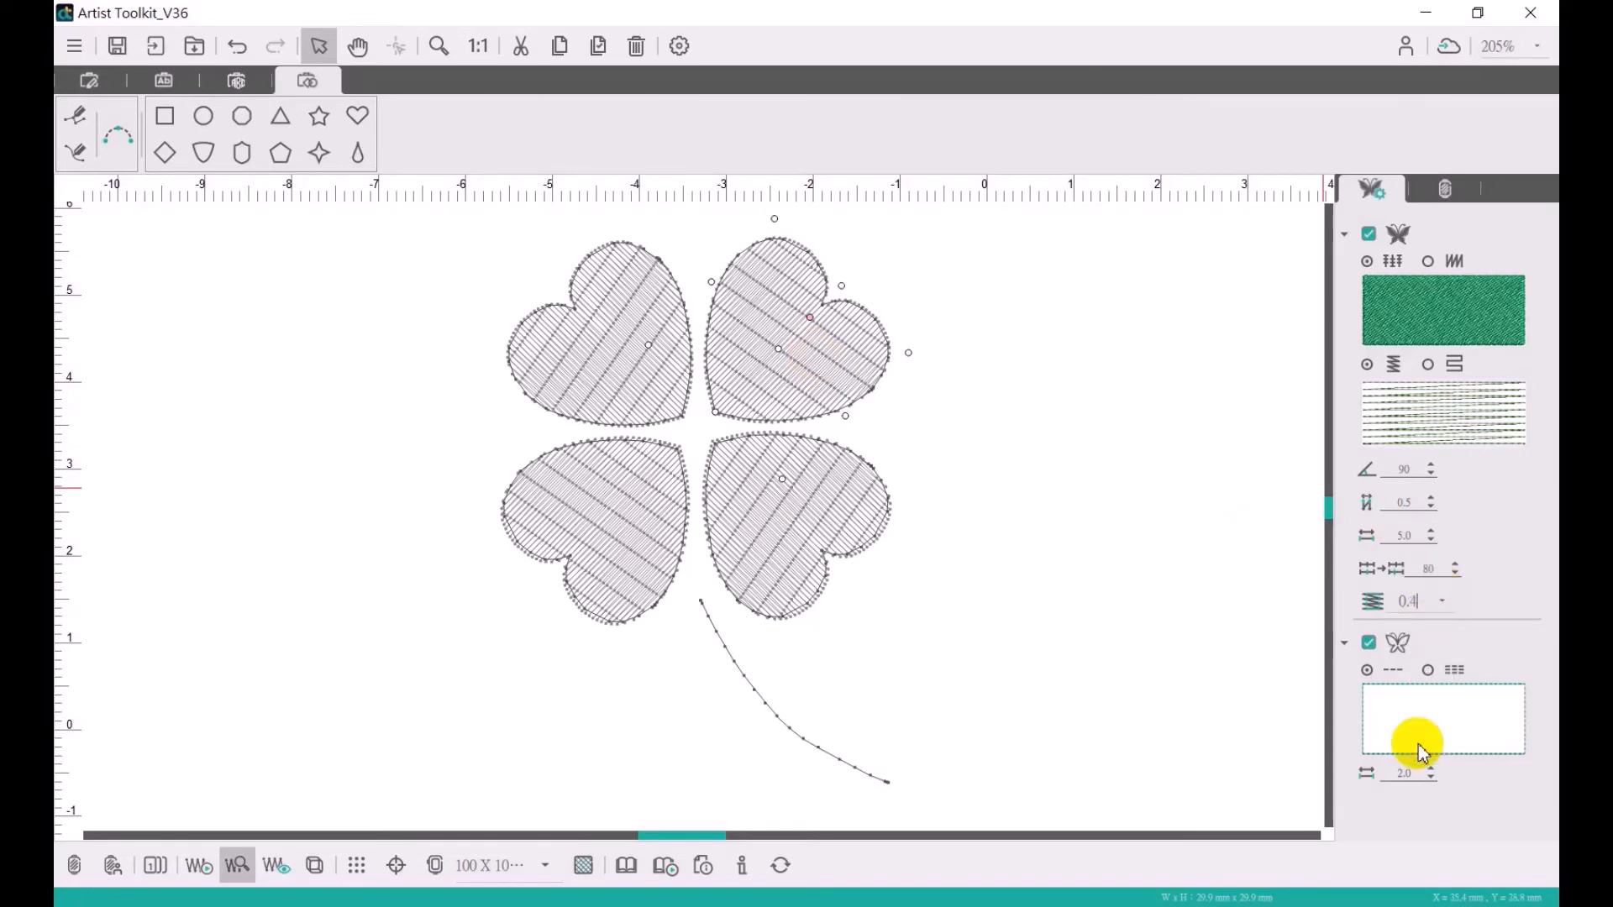
pyautogui.click(612, 386)
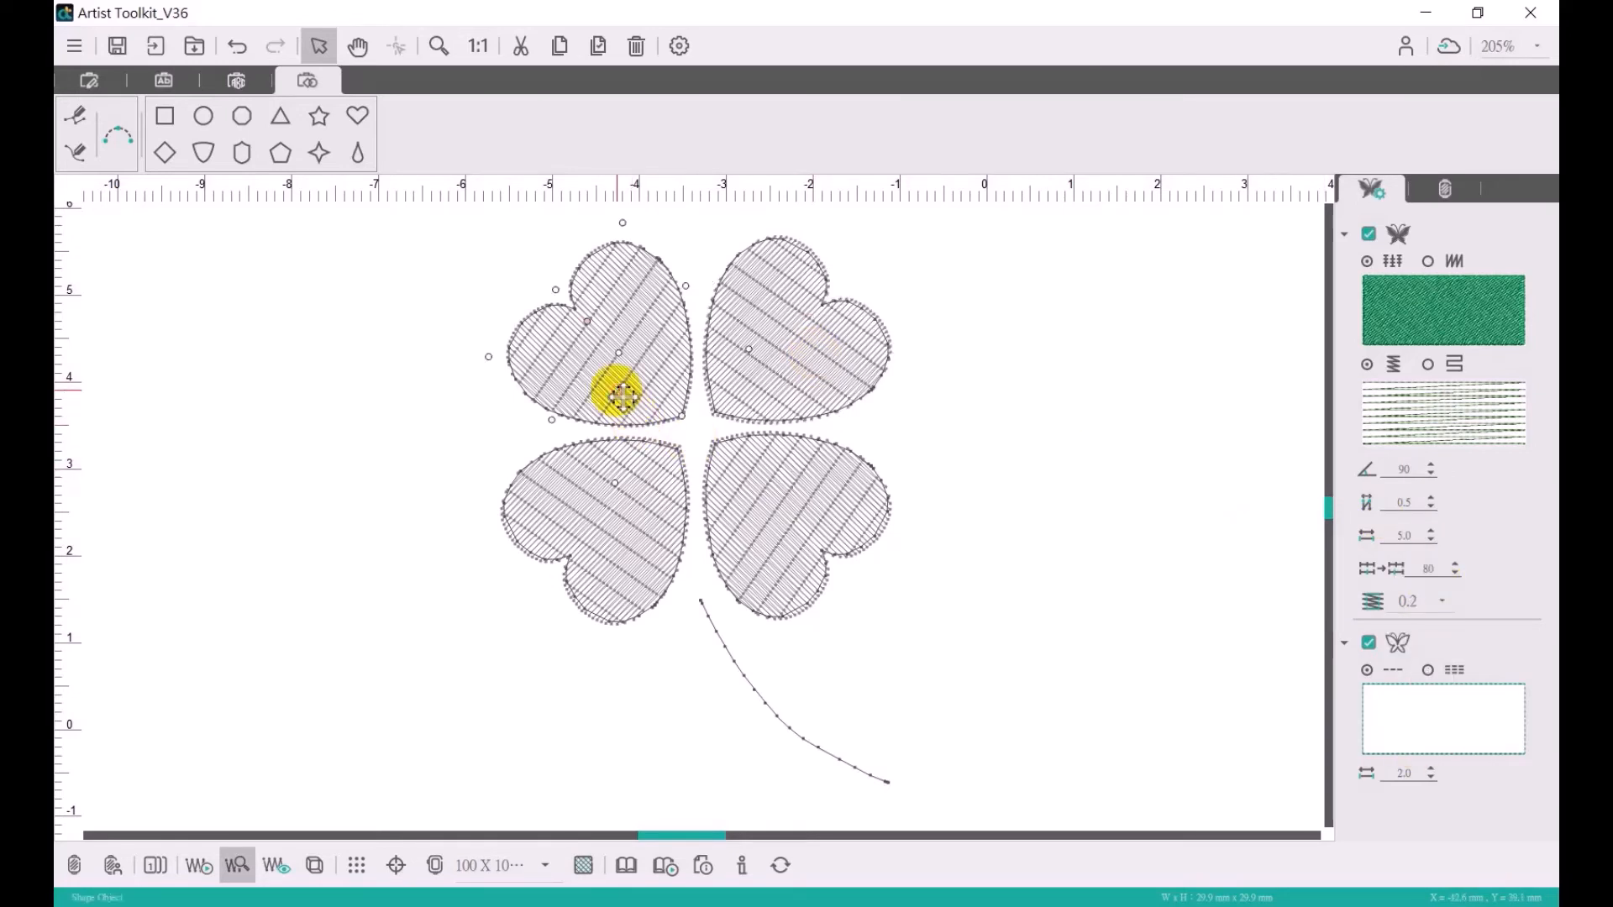
pyautogui.click(1441, 601)
pyautogui.click(1432, 743)
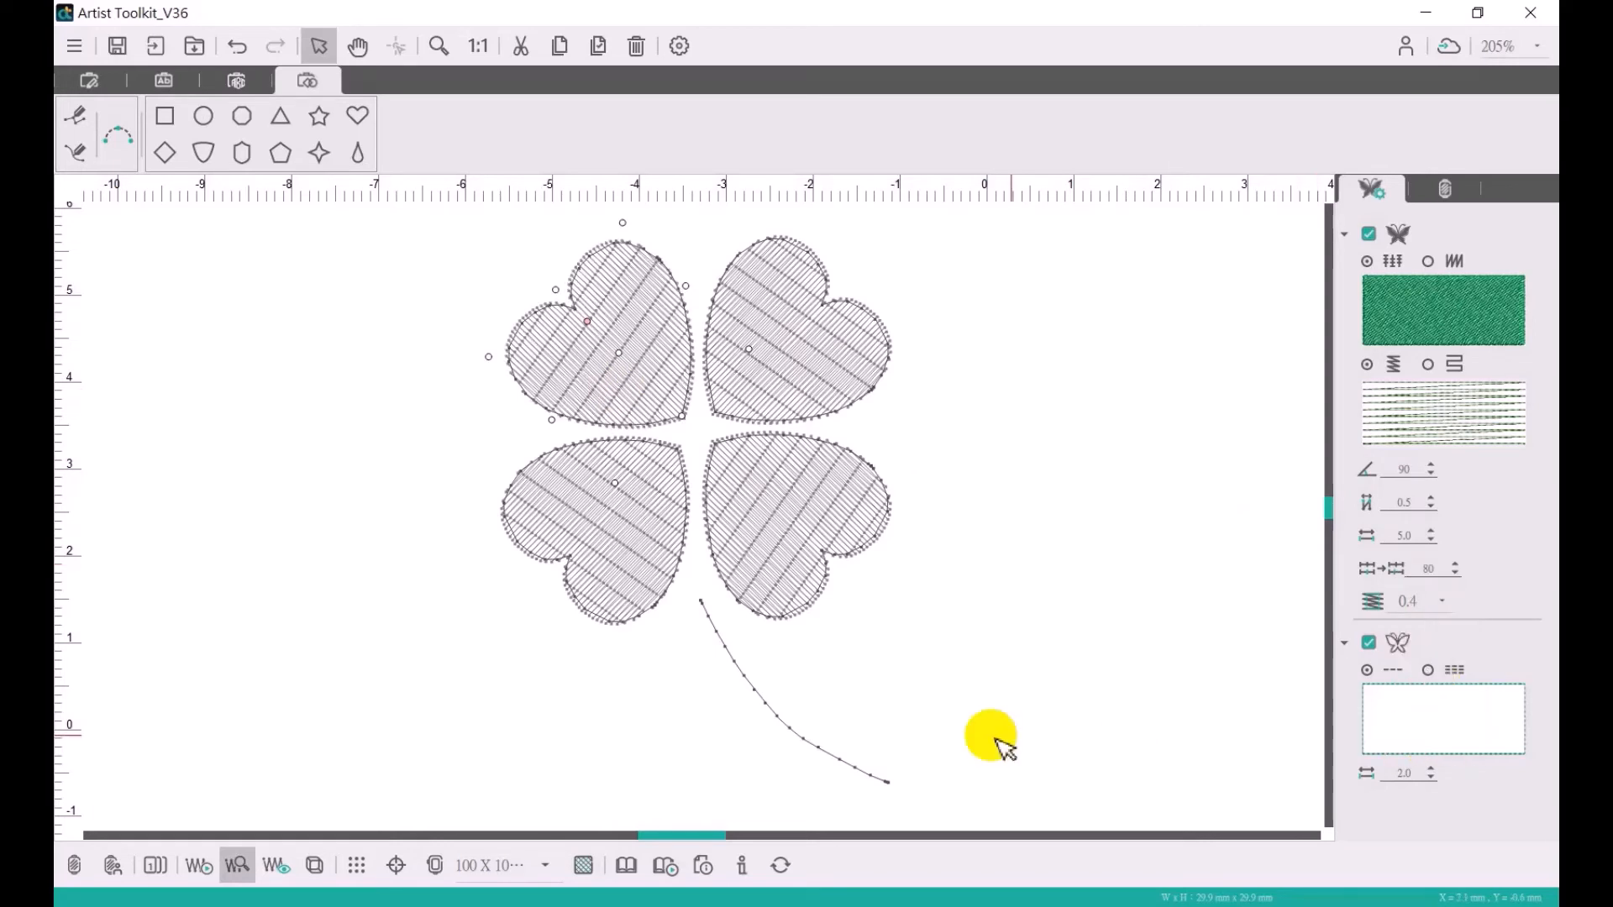
# - Keep Line Sew enabled on the curved stem as a single running stitch and set its stitch length to 3.0
pyautogui.click(840, 760)
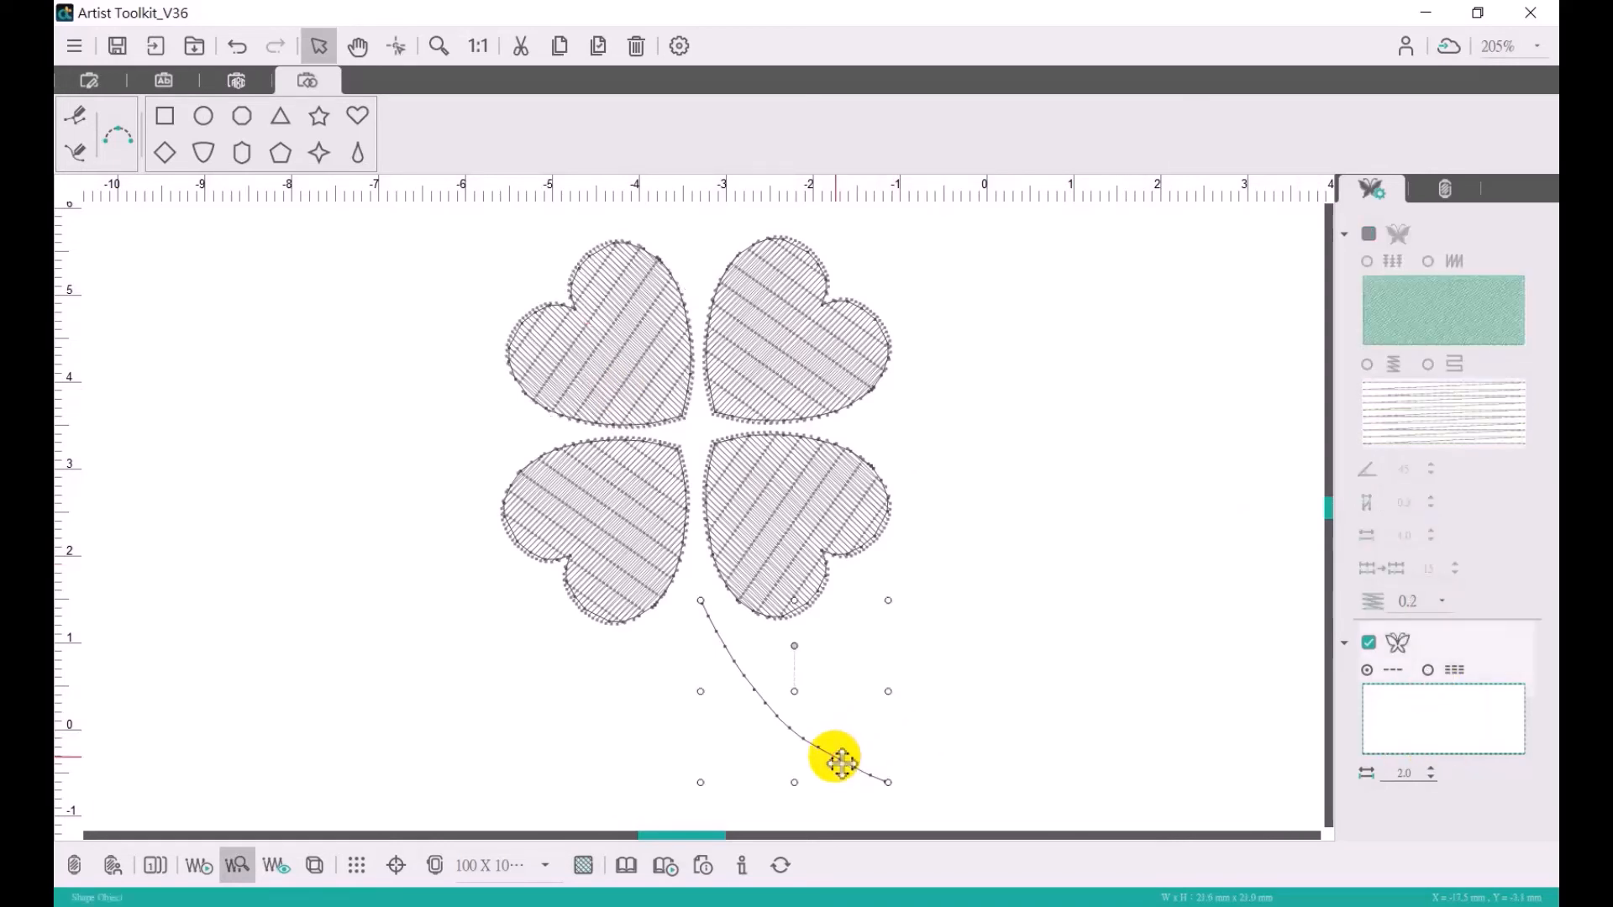
pyautogui.click(1369, 644)
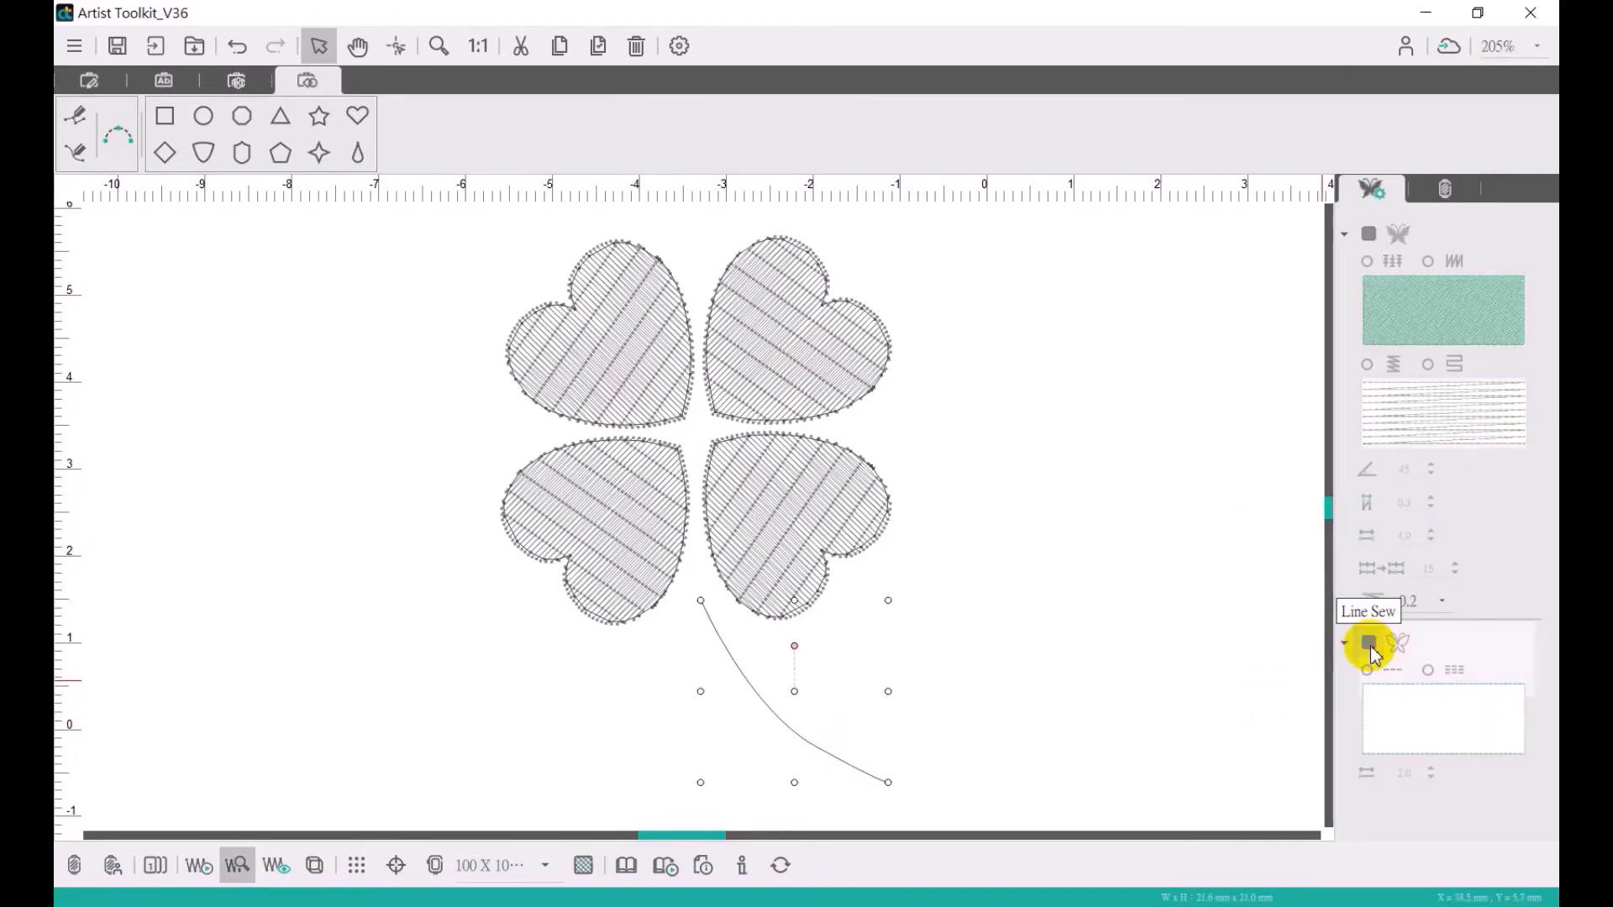
pyautogui.click(1369, 644)
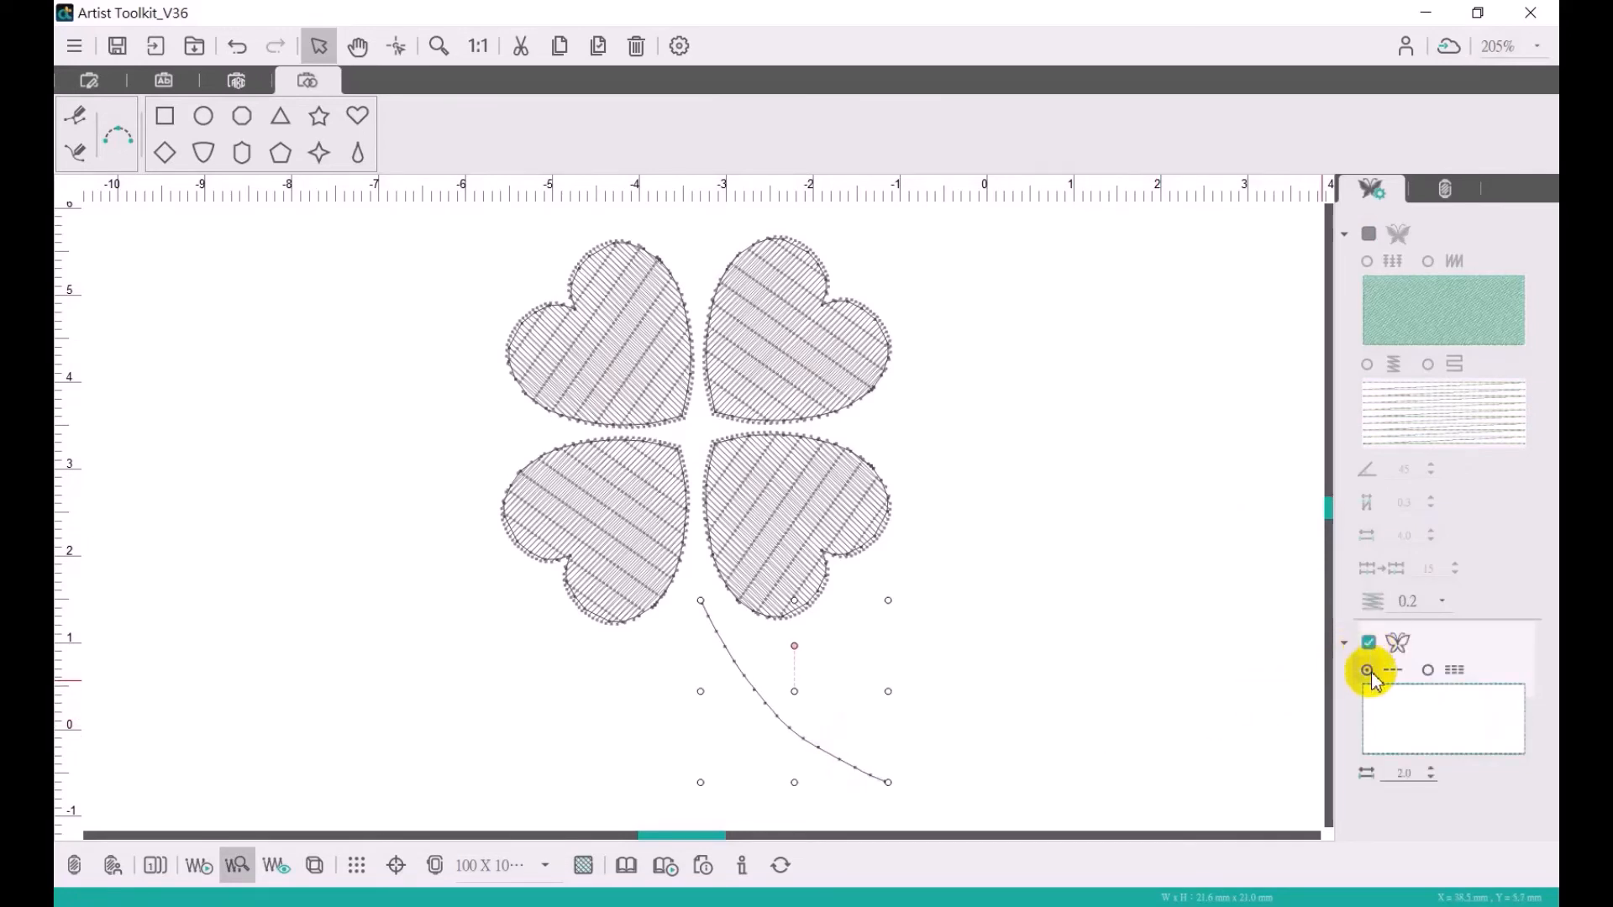
pyautogui.click(1428, 669)
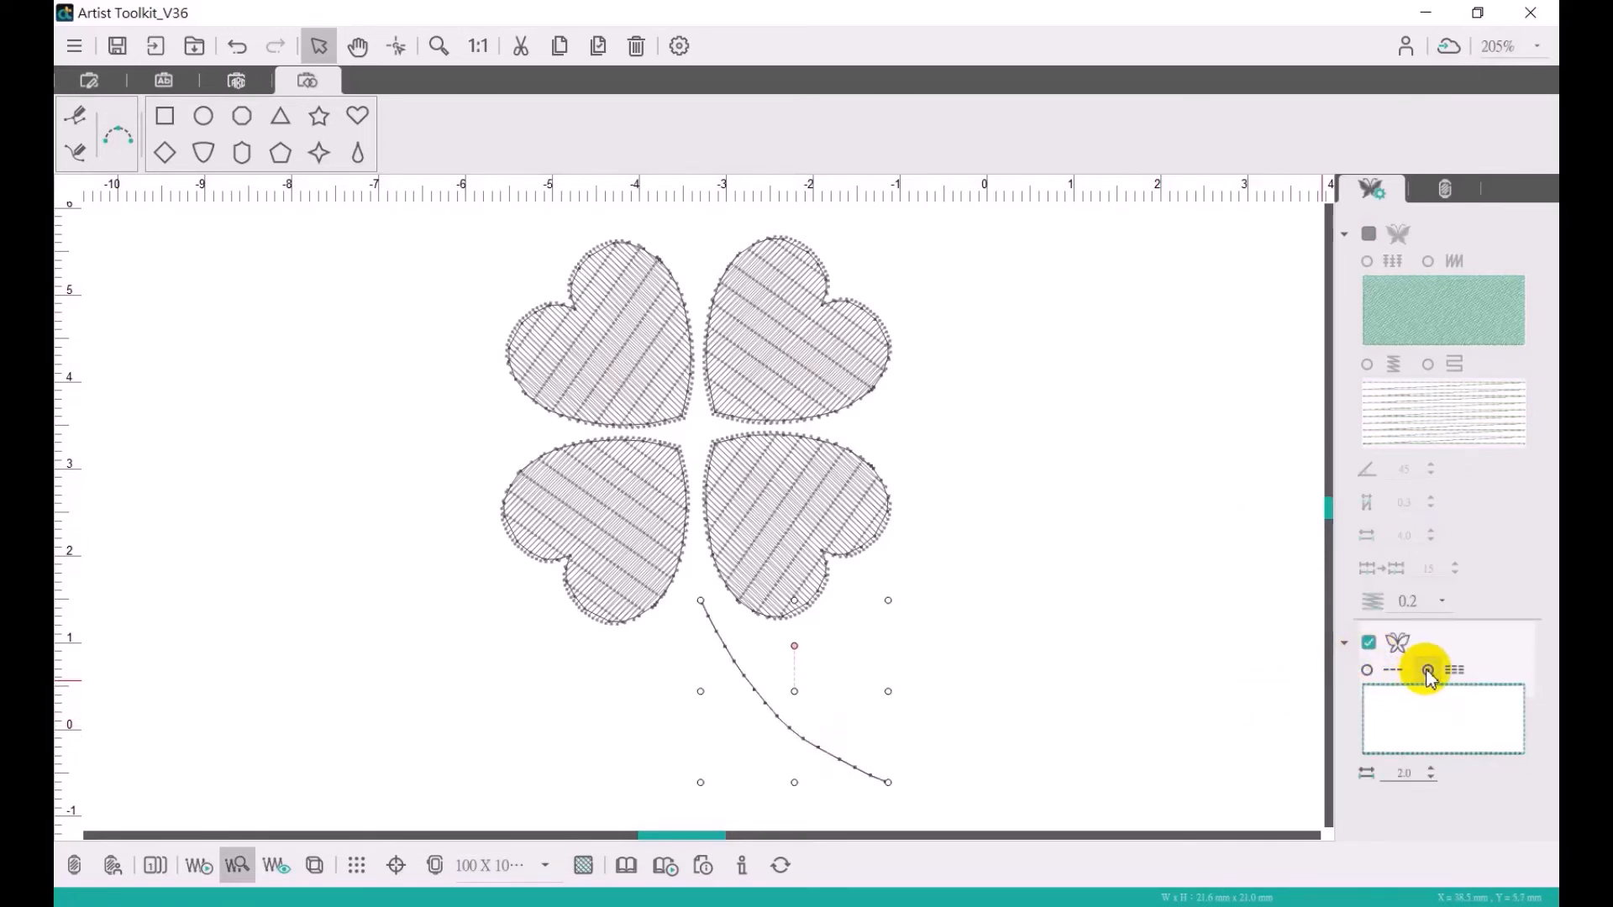
pyautogui.click(1368, 671)
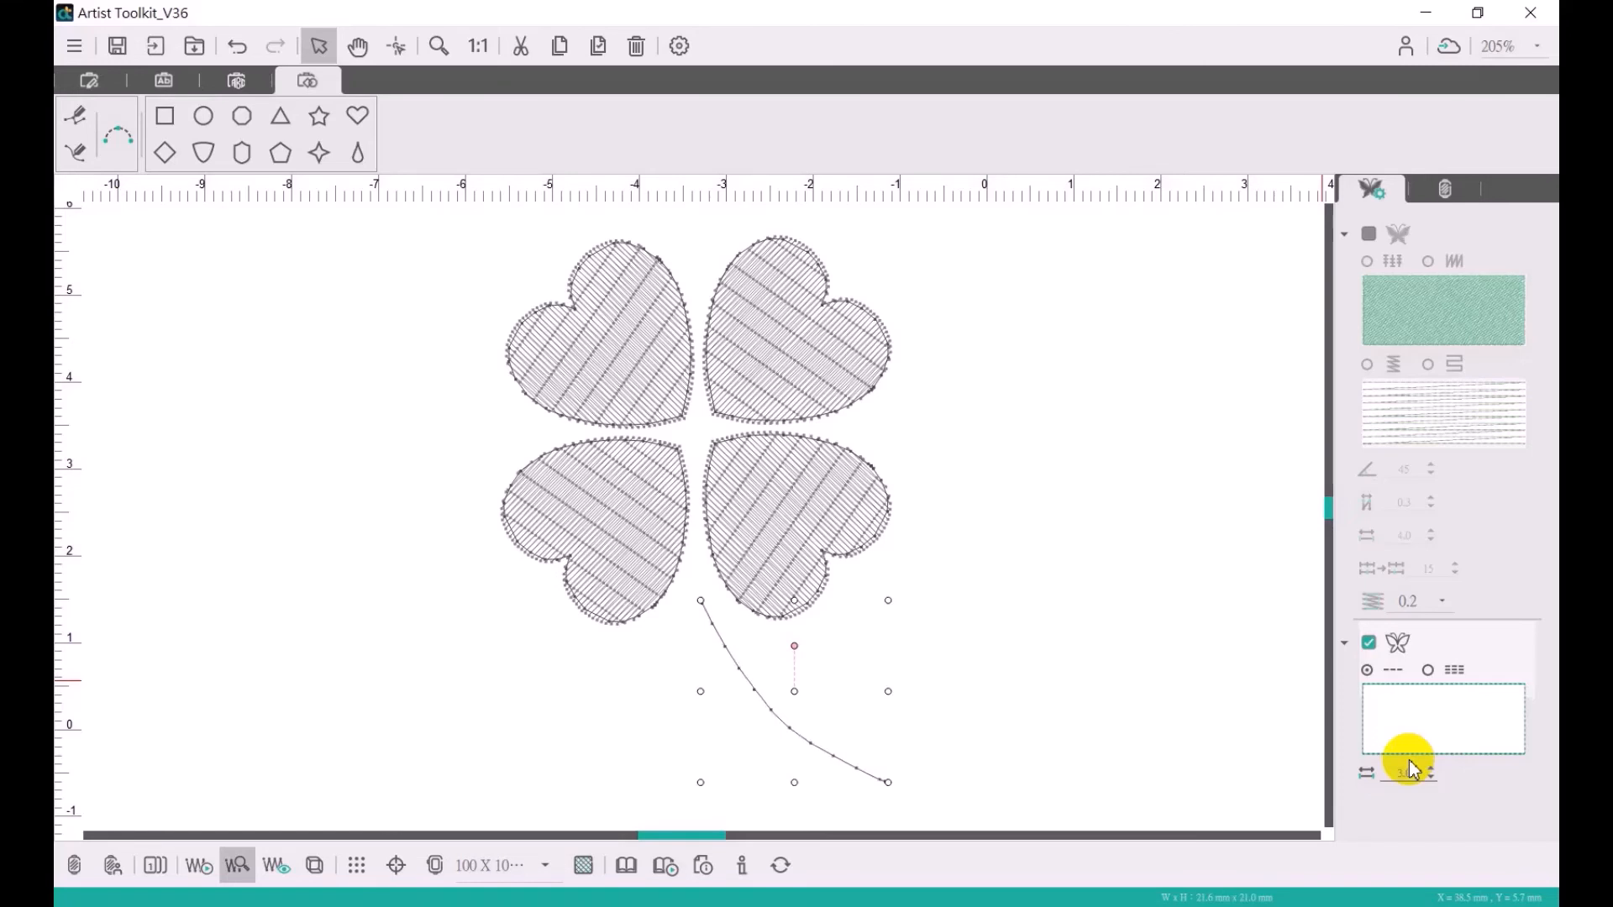
pyautogui.click(1281, 702)
# - Assign the Amann_Isacord thread colour Deep Green 5555 to the curved stem's line
pyautogui.click(1443, 188)
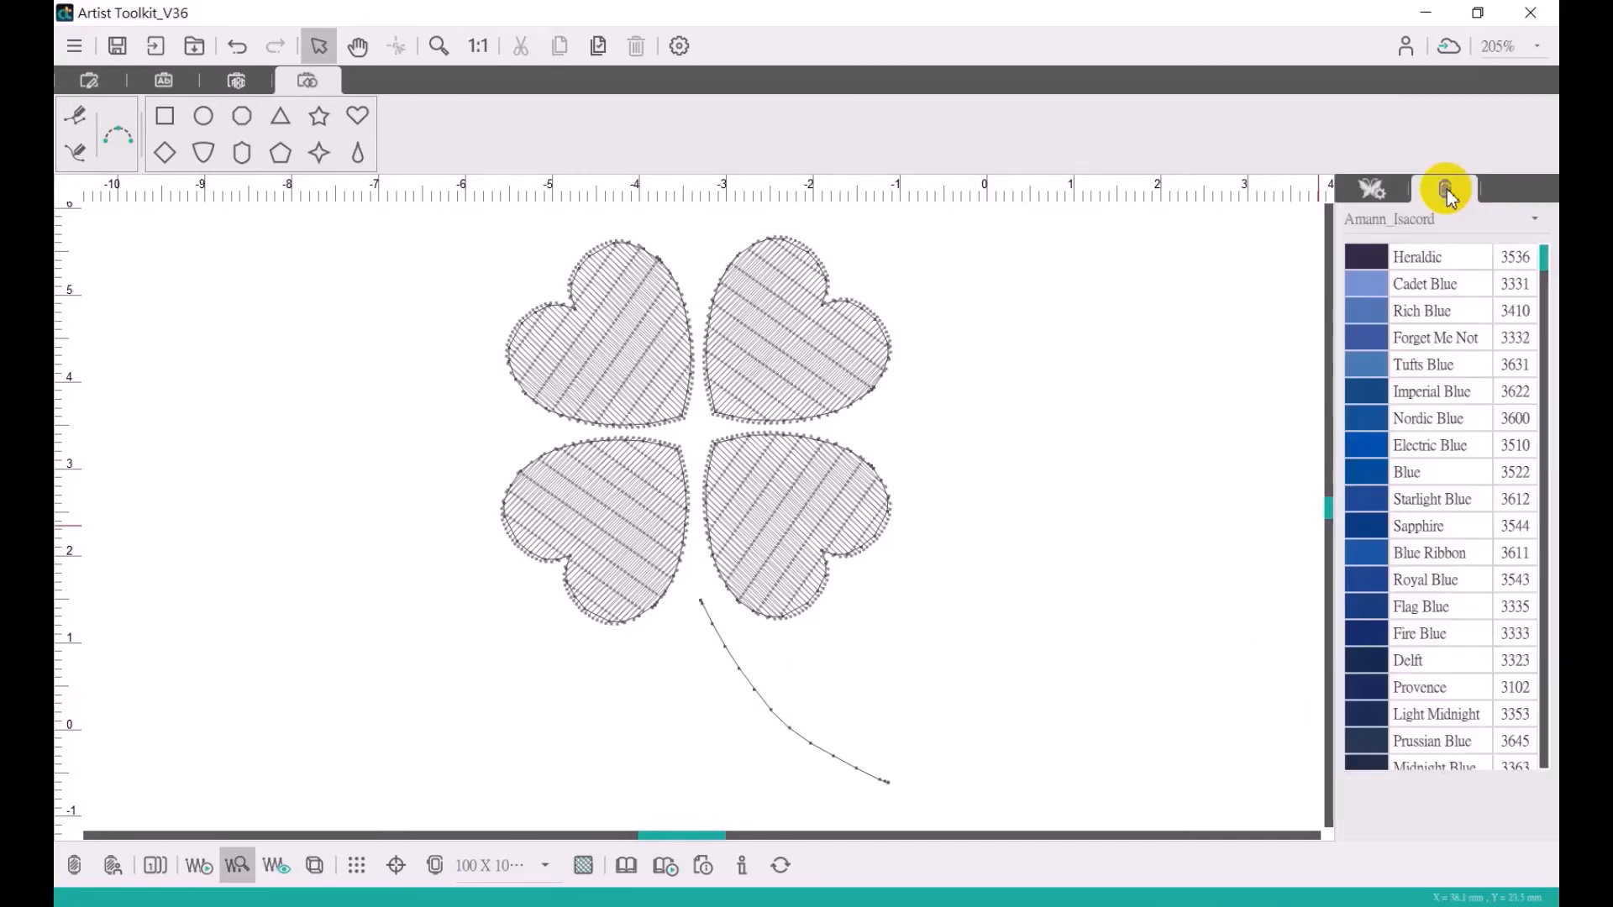
pyautogui.click(849, 771)
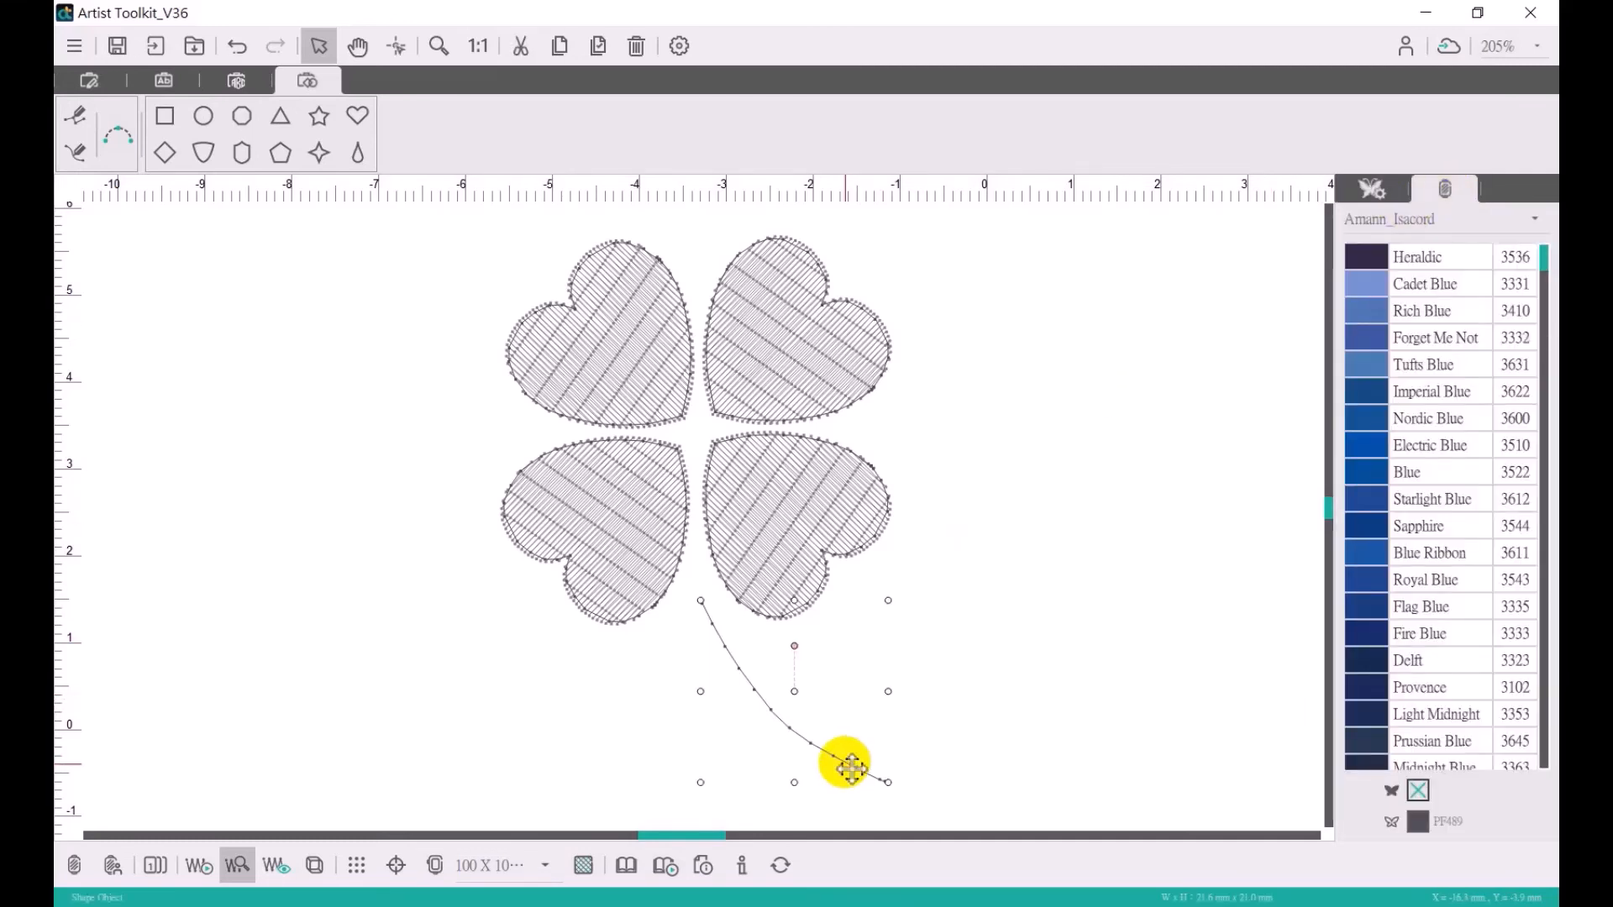
pyautogui.moveTo(1549, 256); pyautogui.dragTo(1546, 395)
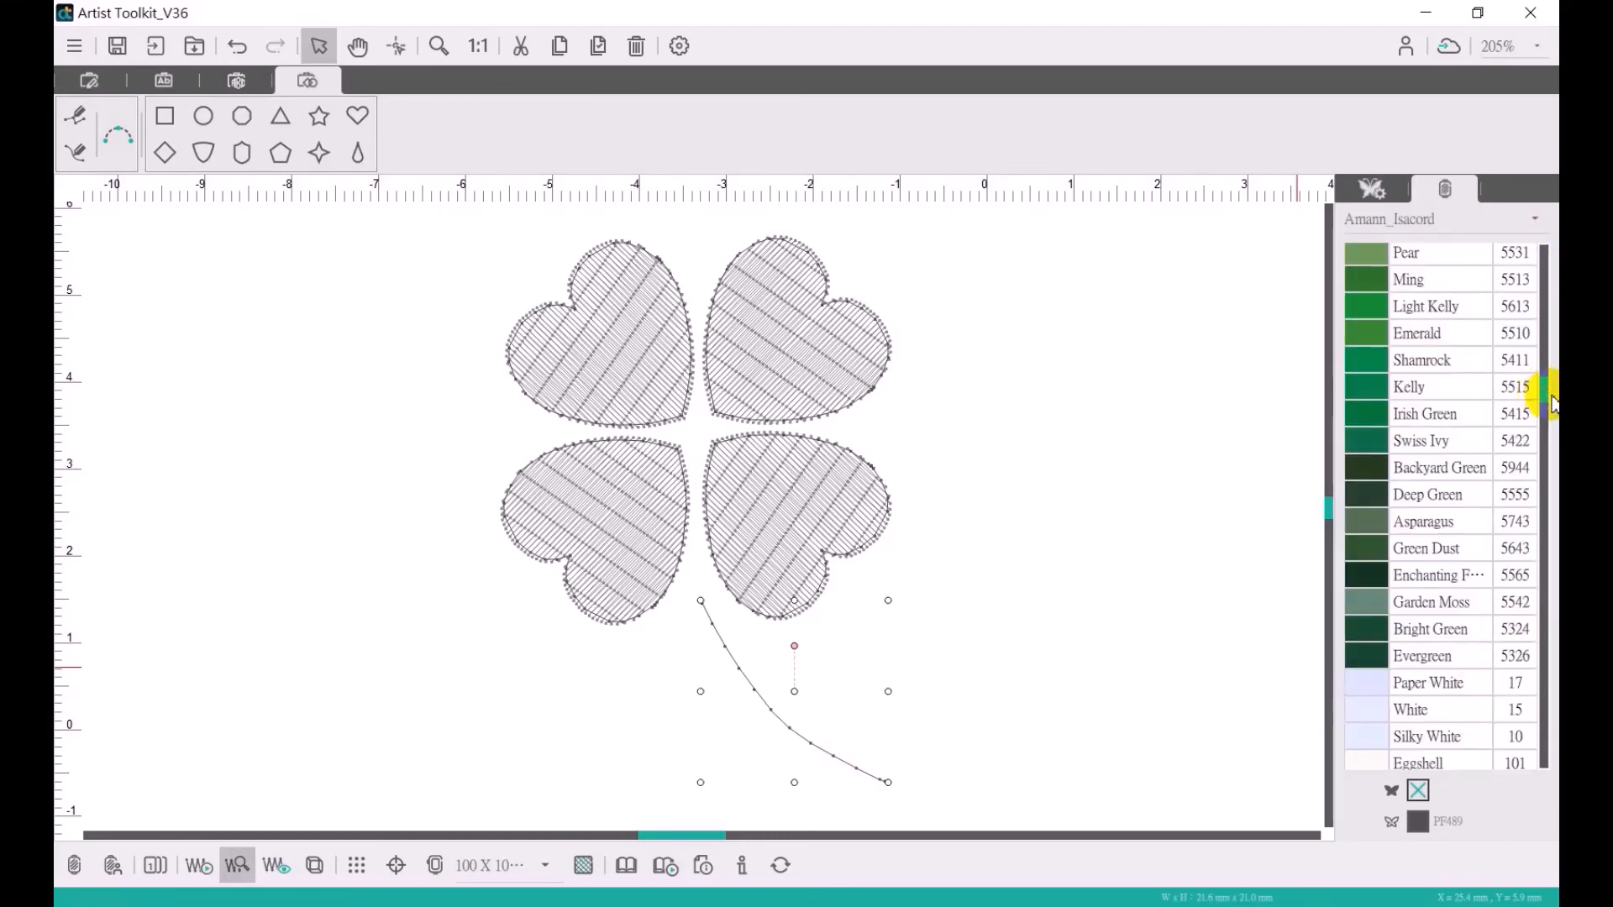
pyautogui.click(1365, 477)
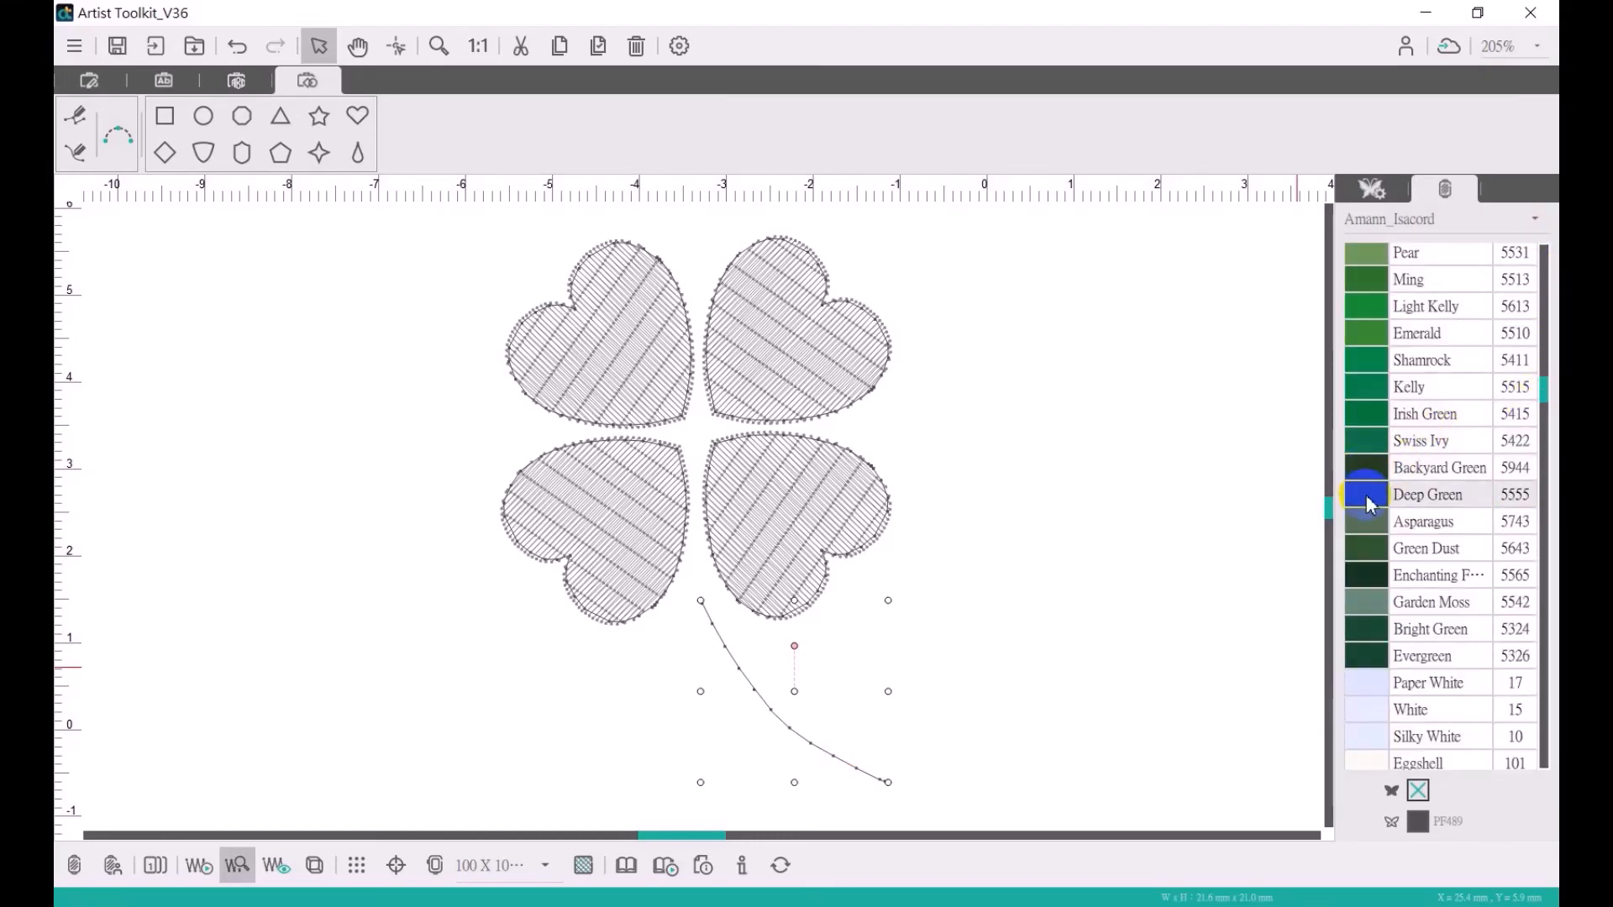
pyautogui.click(1370, 502)
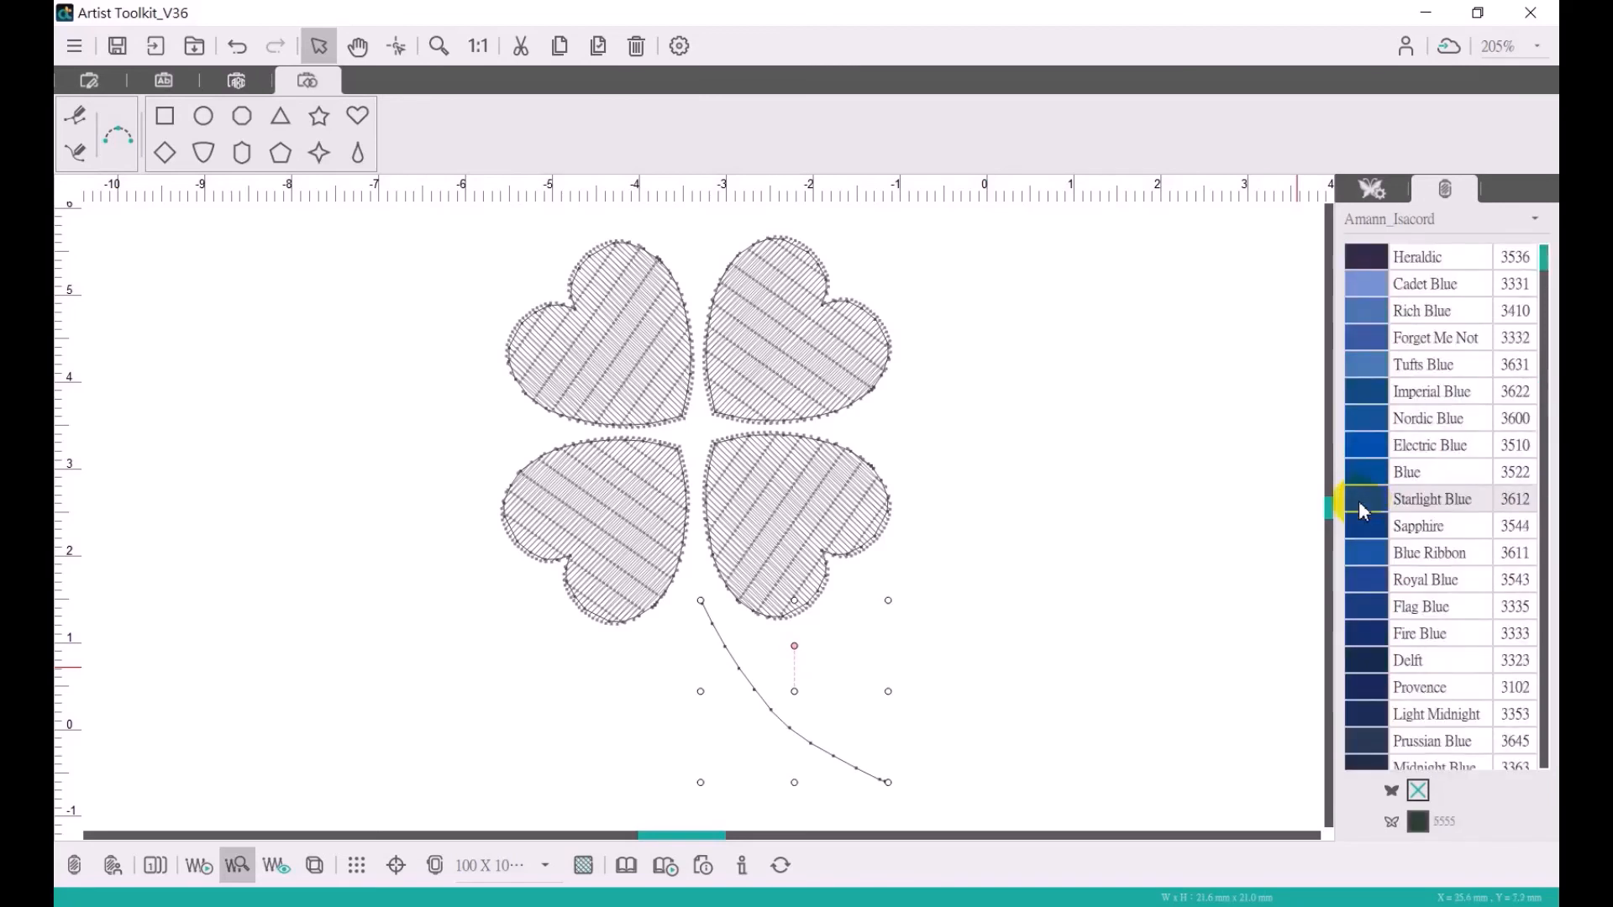
# - Assign the Dark Jade 5101 thread colour to the fills of the lower-right and upper-right hearts
pyautogui.click(787, 519)
pyautogui.moveTo(1543, 260); pyautogui.dragTo(1548, 349)
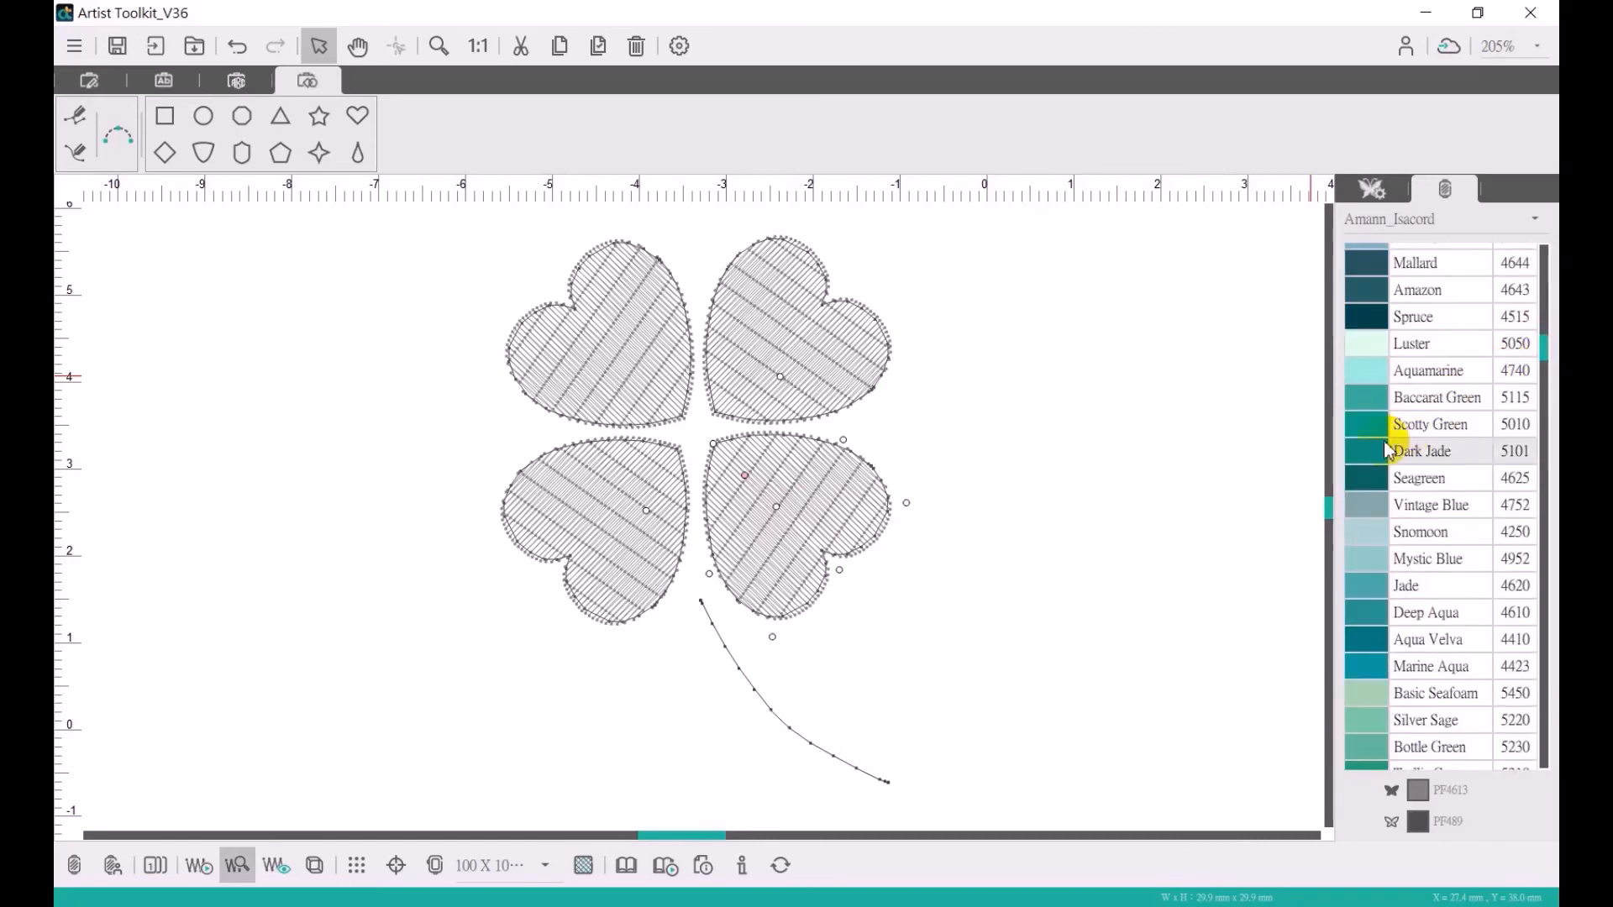
pyautogui.click(1378, 455)
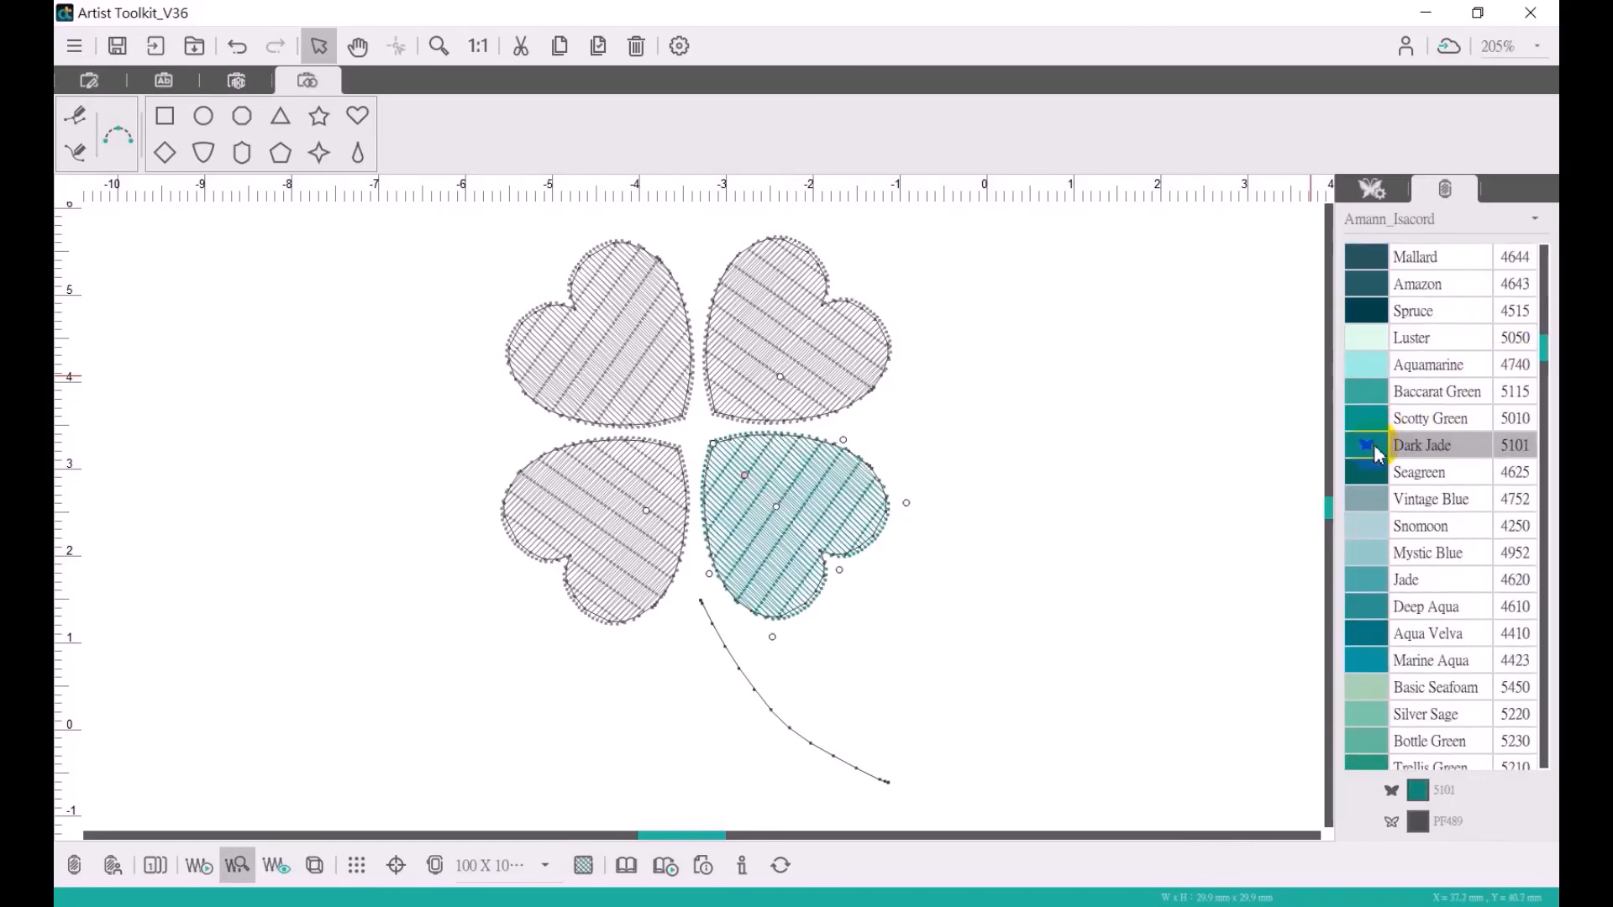
pyautogui.click(793, 324)
pyautogui.moveTo(1550, 336); pyautogui.dragTo(1550, 340)
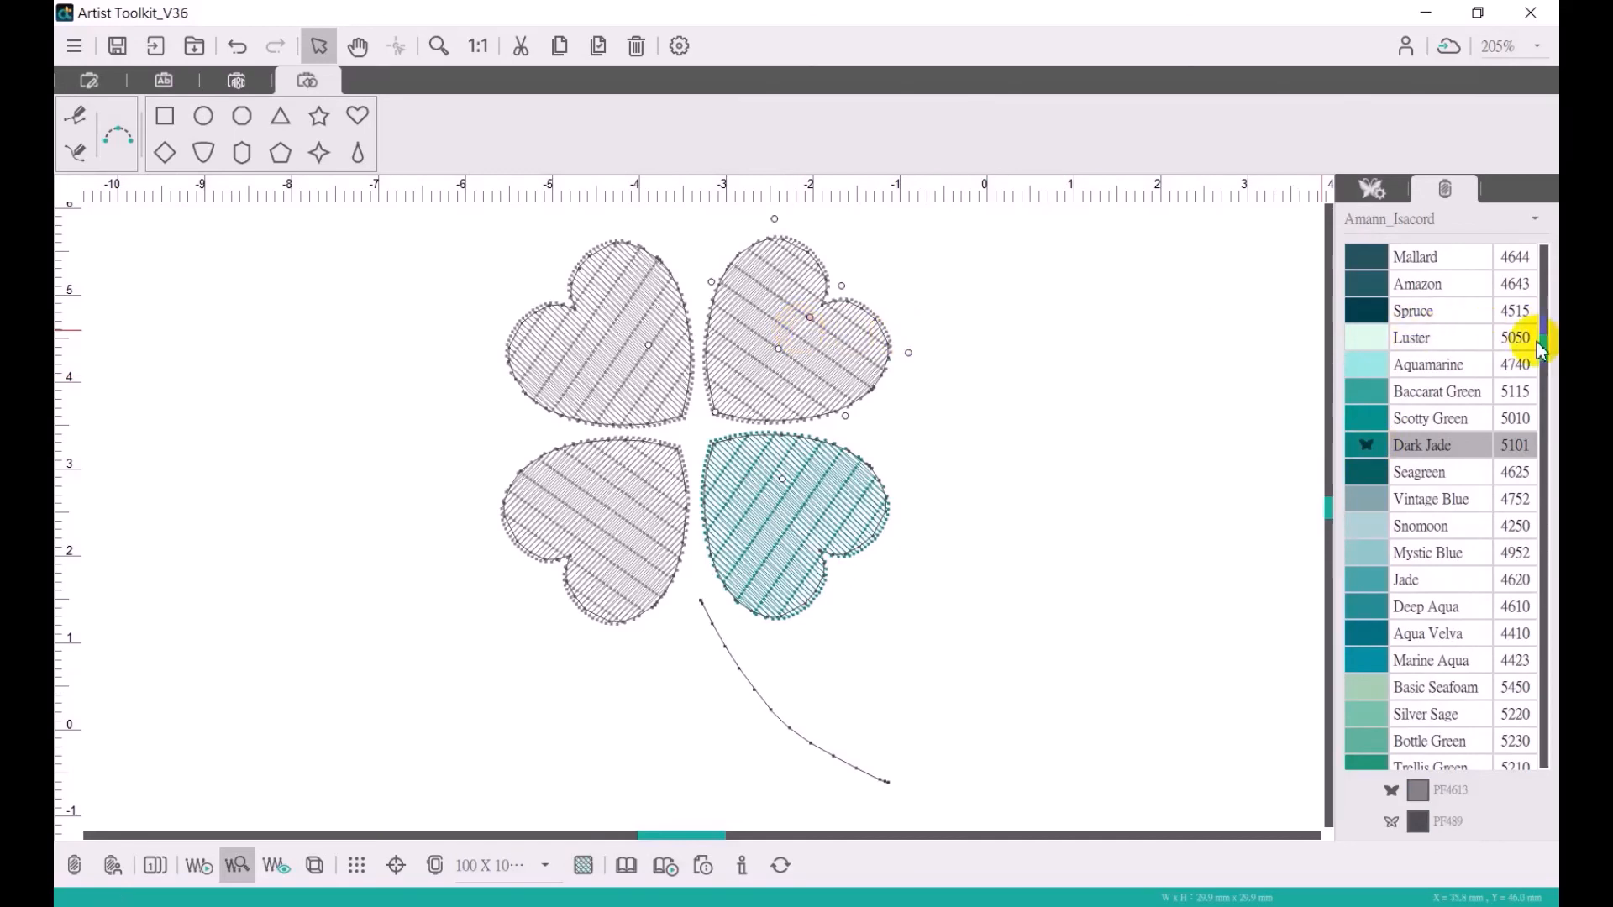
pyautogui.click(1361, 452)
# - Assign the Dark Jade 5101 thread colour to the fills of the upper-left and lower-left hearts
pyautogui.click(590, 333)
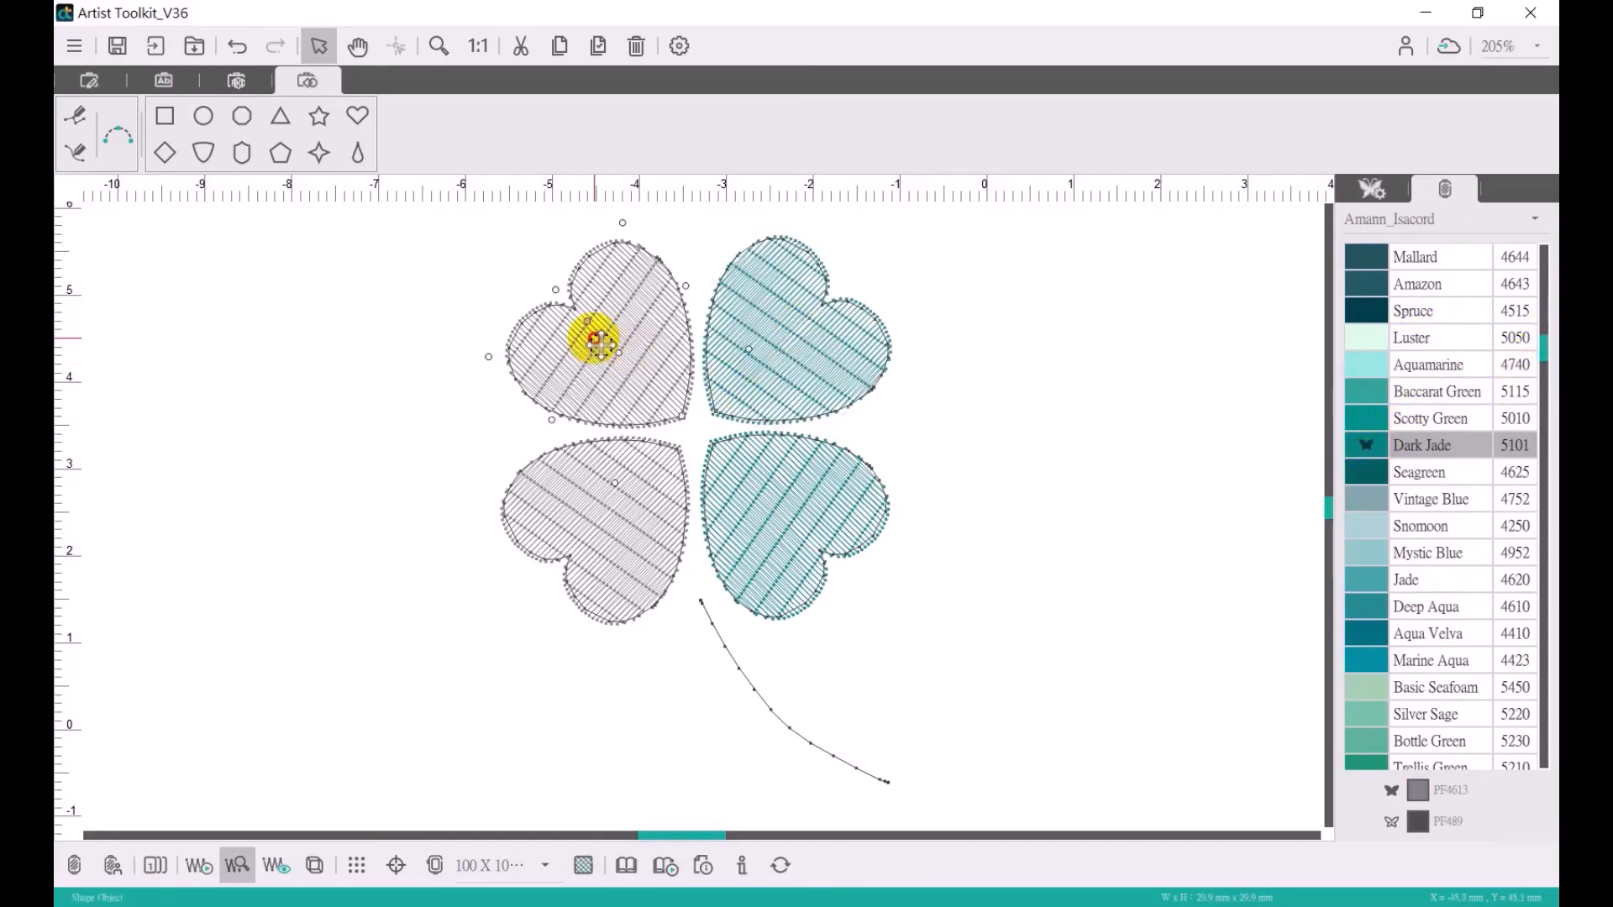
pyautogui.click(1367, 455)
pyautogui.click(613, 480)
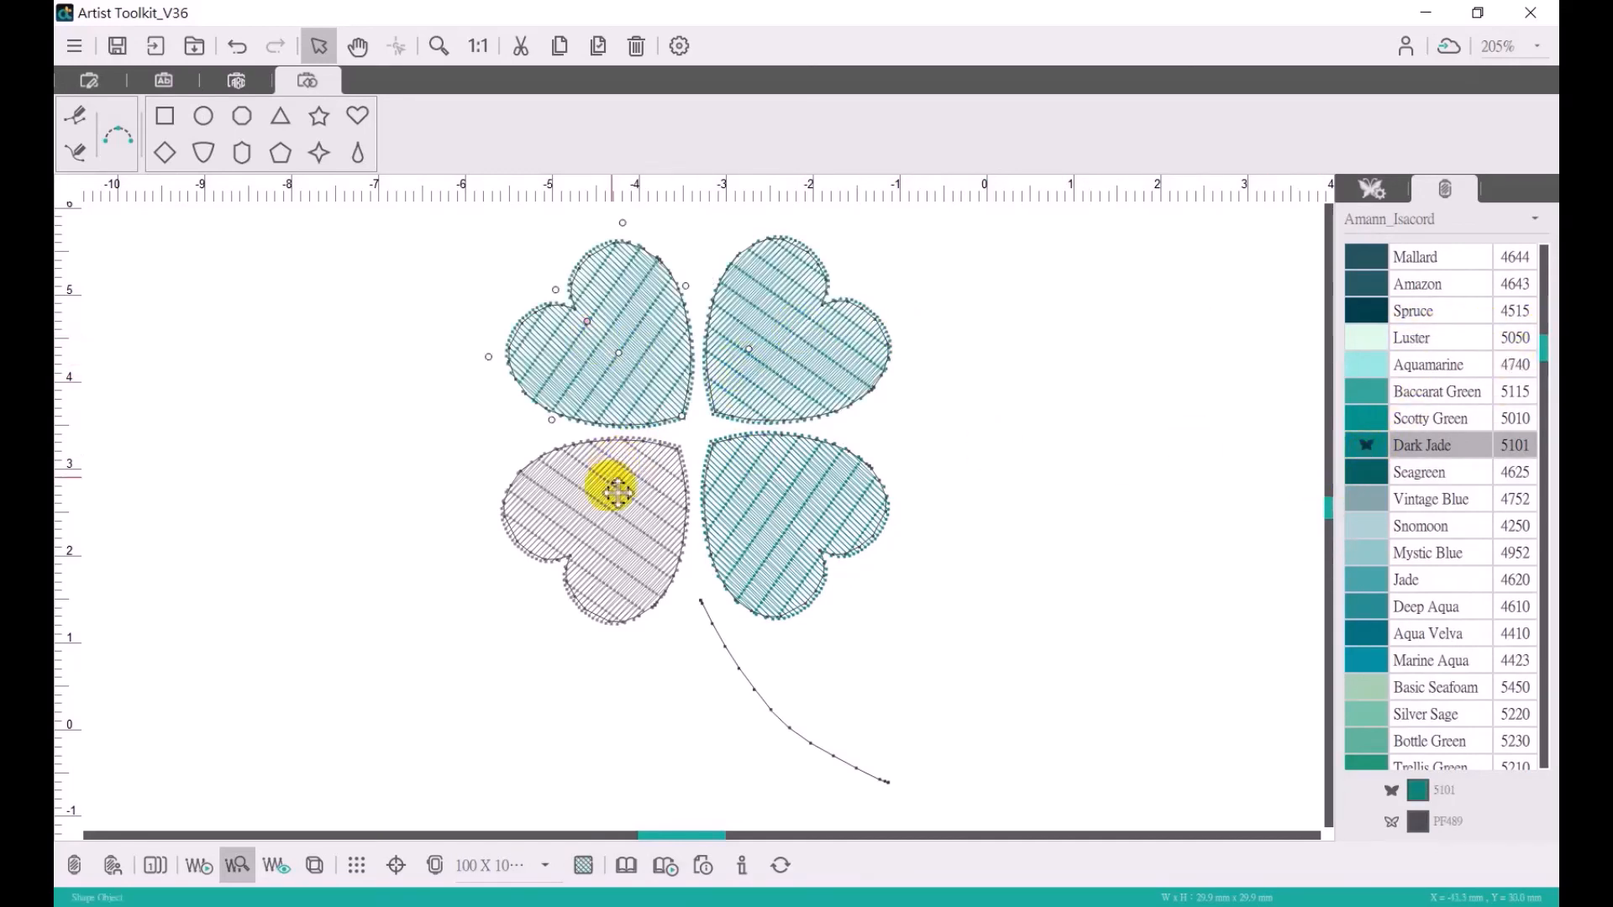
pyautogui.click(1366, 447)
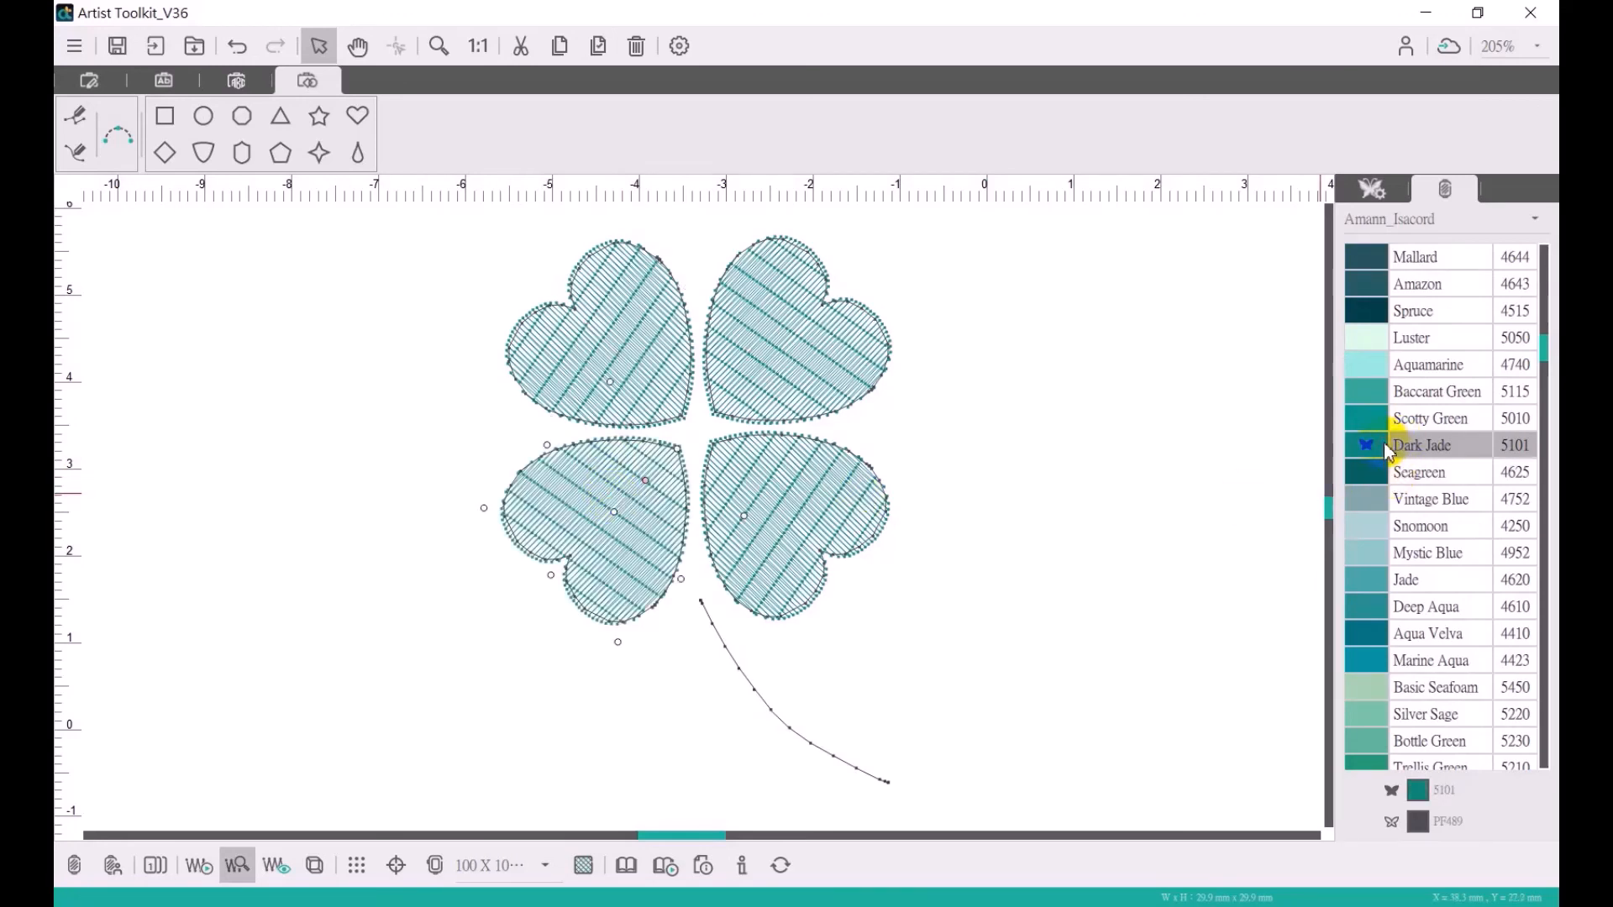
# - Deselect the heart and preview the clover's stitches with 3D Simulate
pyautogui.click(1103, 570)
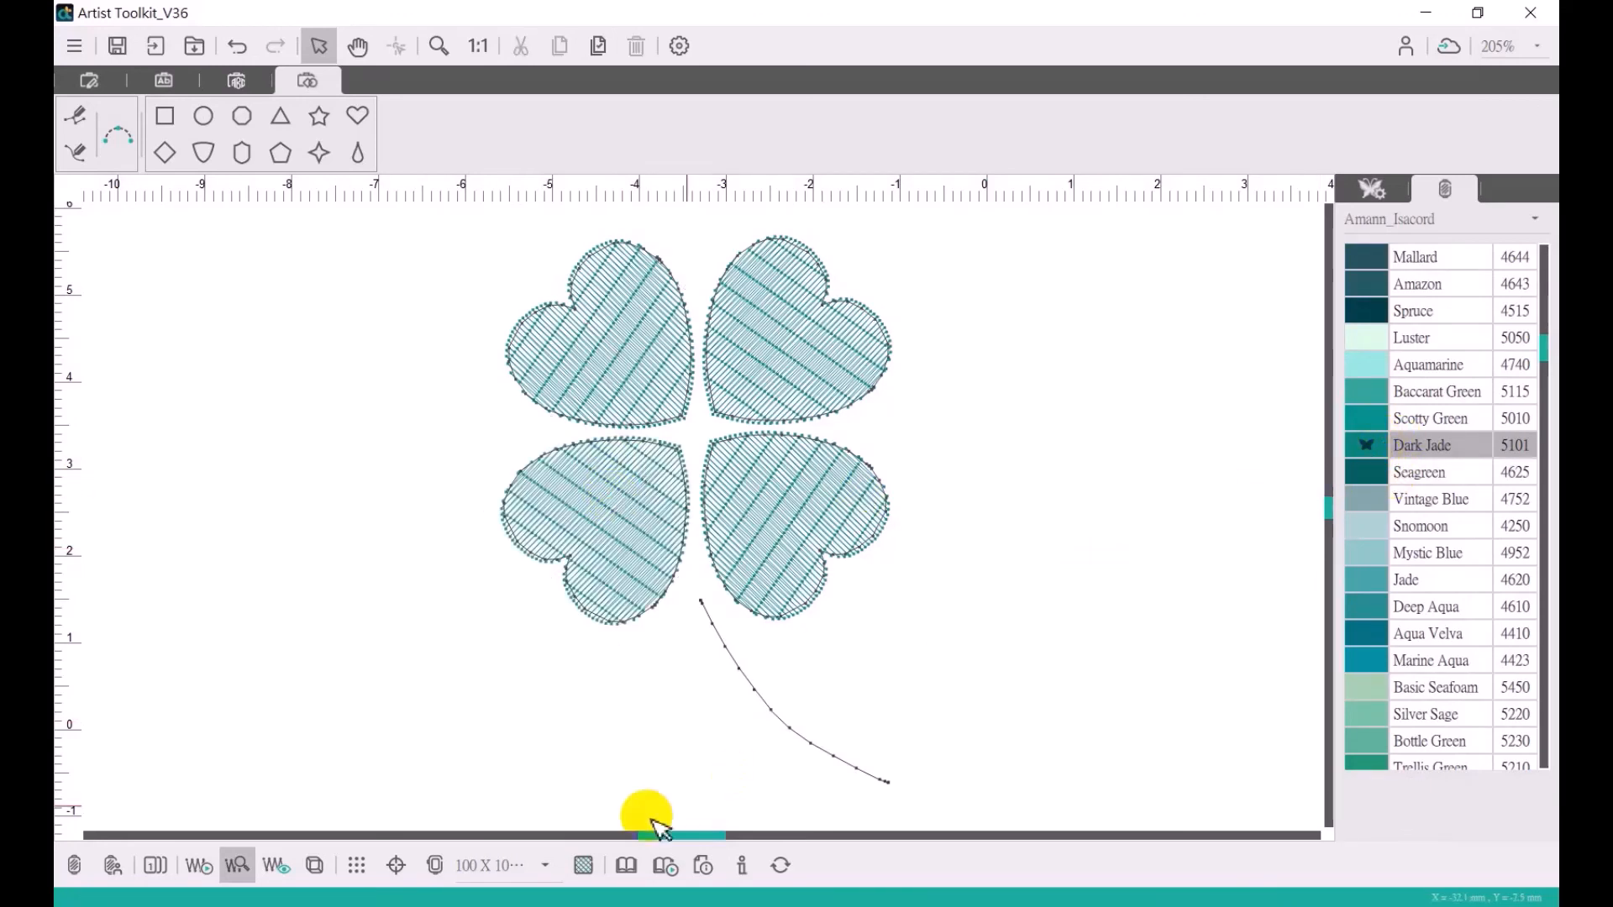
pyautogui.click(314, 869)
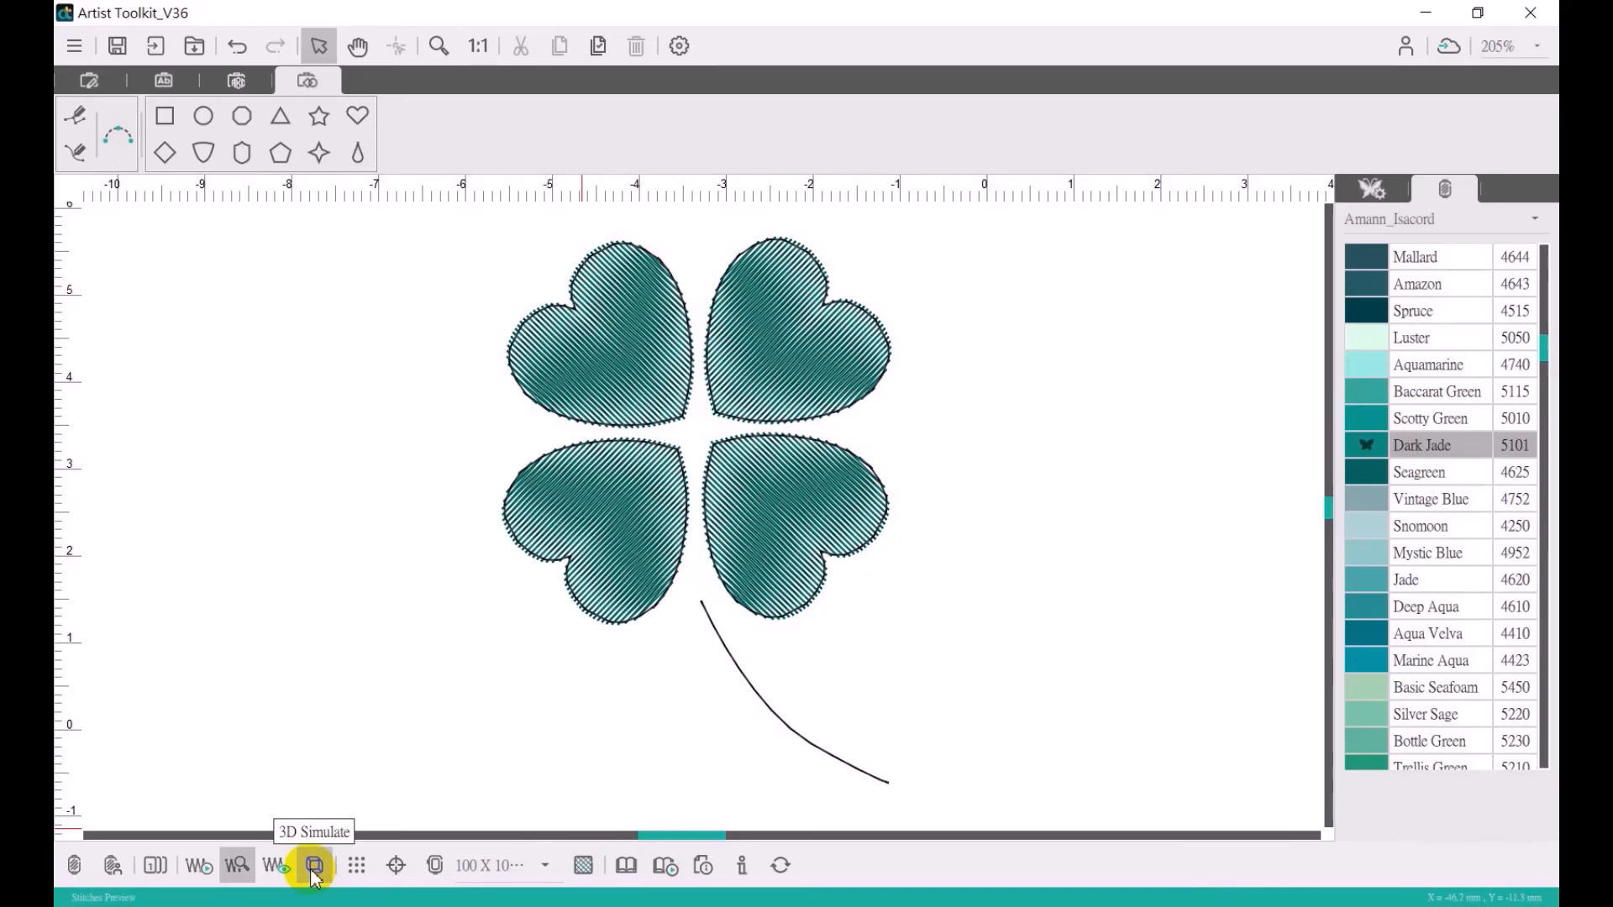